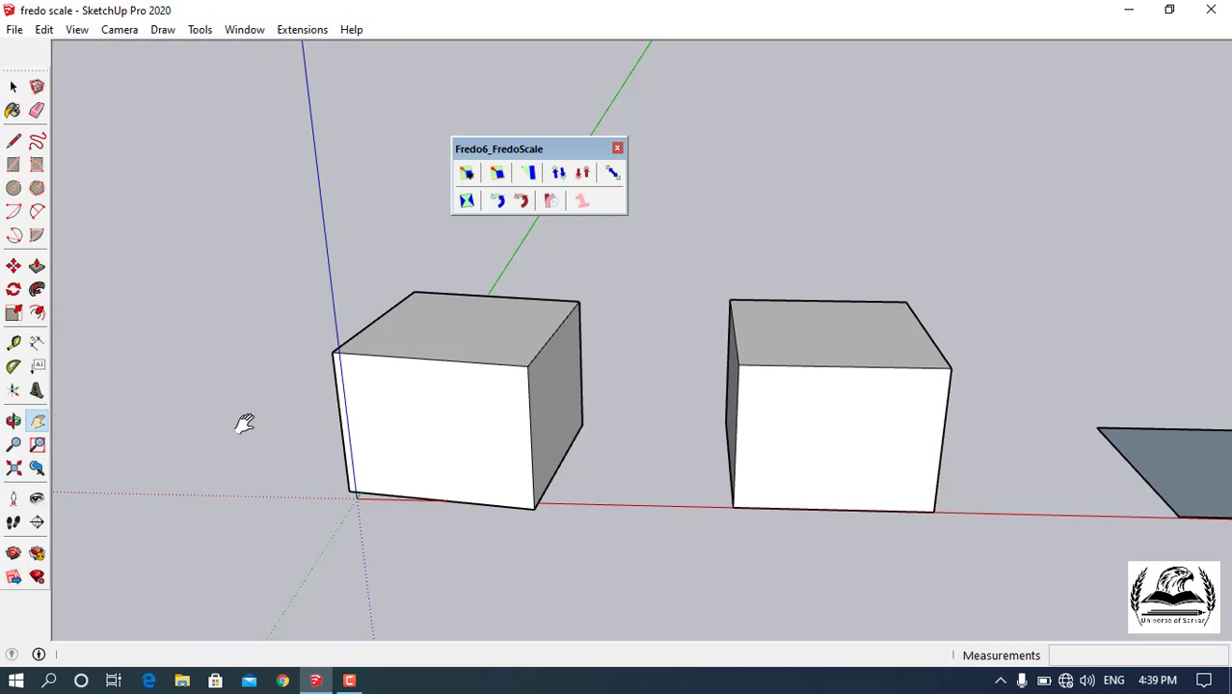
# Try scaling the entire first box to about 0.55 along the red axis with the standard Scale tool, and undo it.
pyautogui.click(21, 322)
pyautogui.click(424, 412)
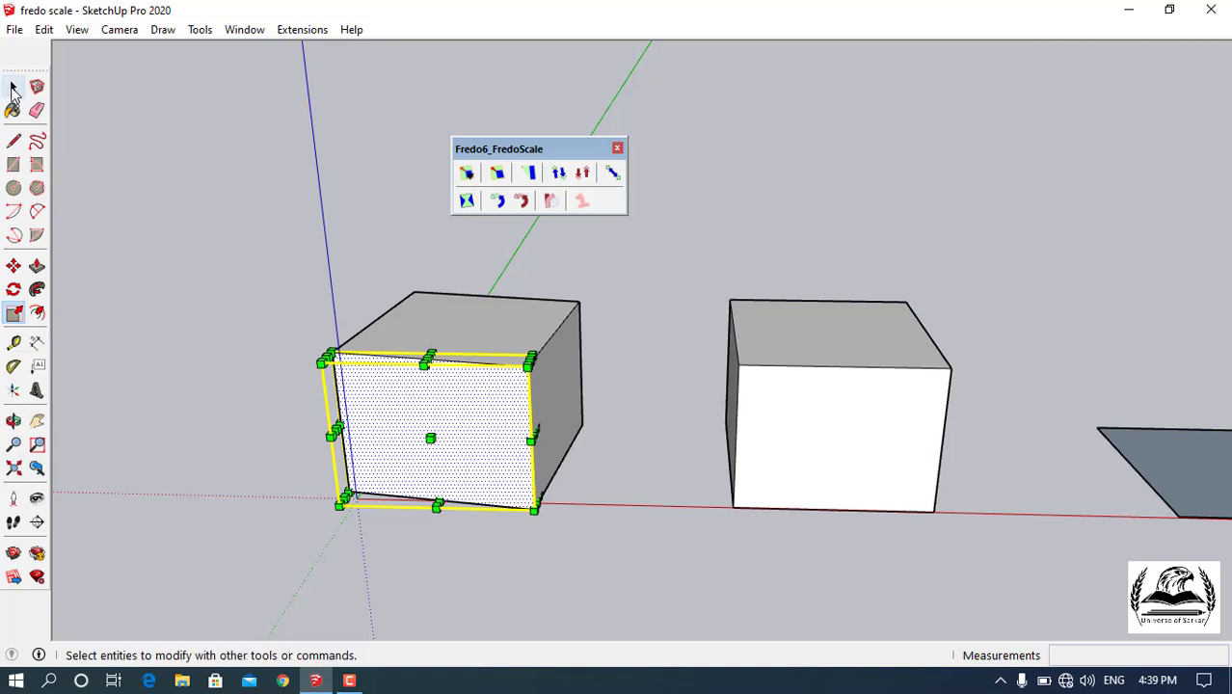
pyautogui.click(12, 89)
pyautogui.moveTo(284, 259); pyautogui.dragTo(598, 535)
pyautogui.click(13, 312)
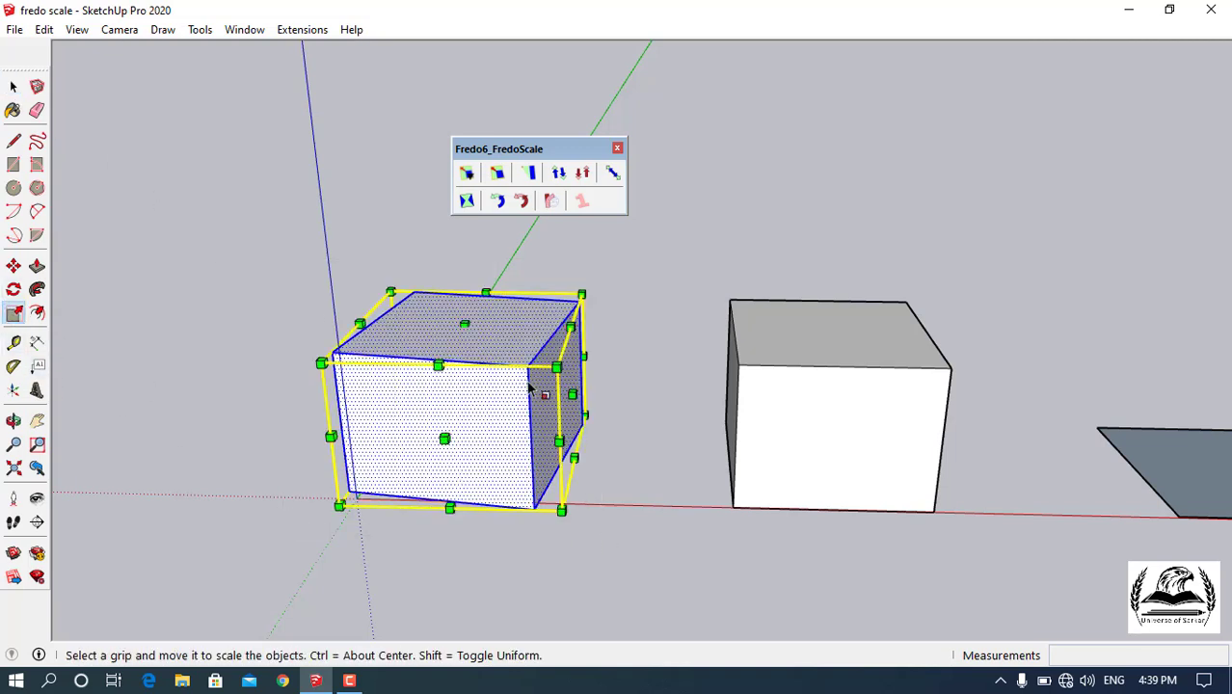
pyautogui.moveTo(556, 368); pyautogui.dragTo(478, 393)
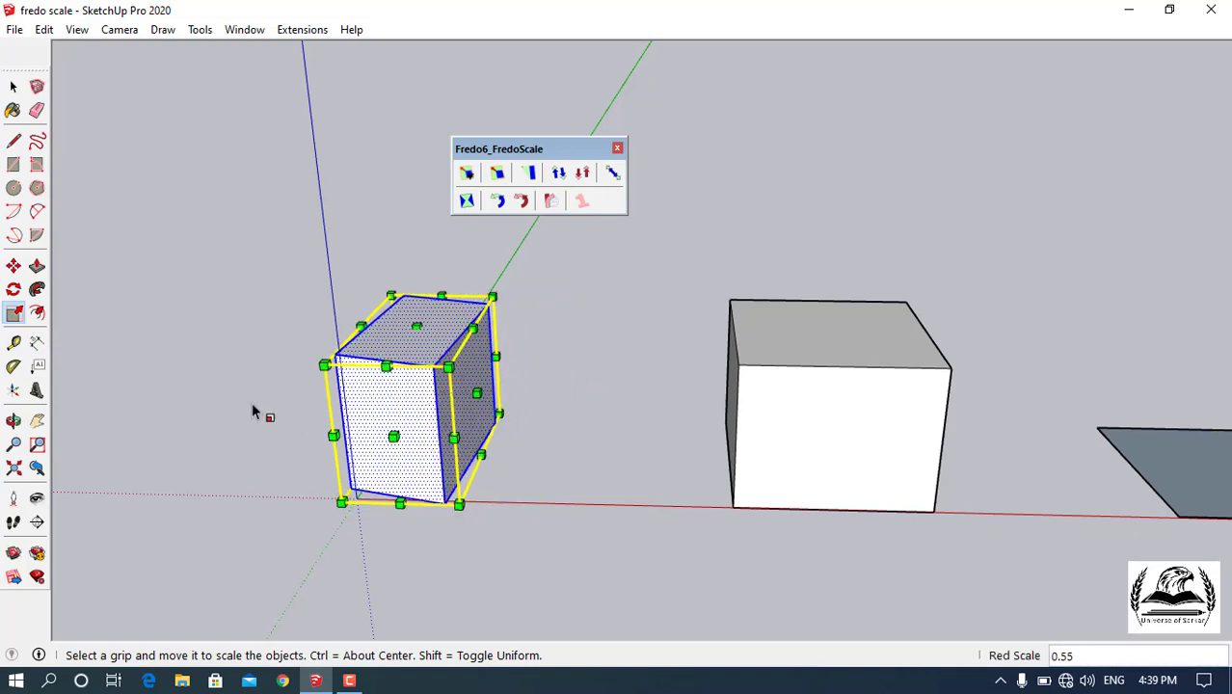
pyautogui.moveTo(252, 412); pyautogui.dragTo(278, 441, button='middle')
pyautogui.hotkey('ctrl', 'z')
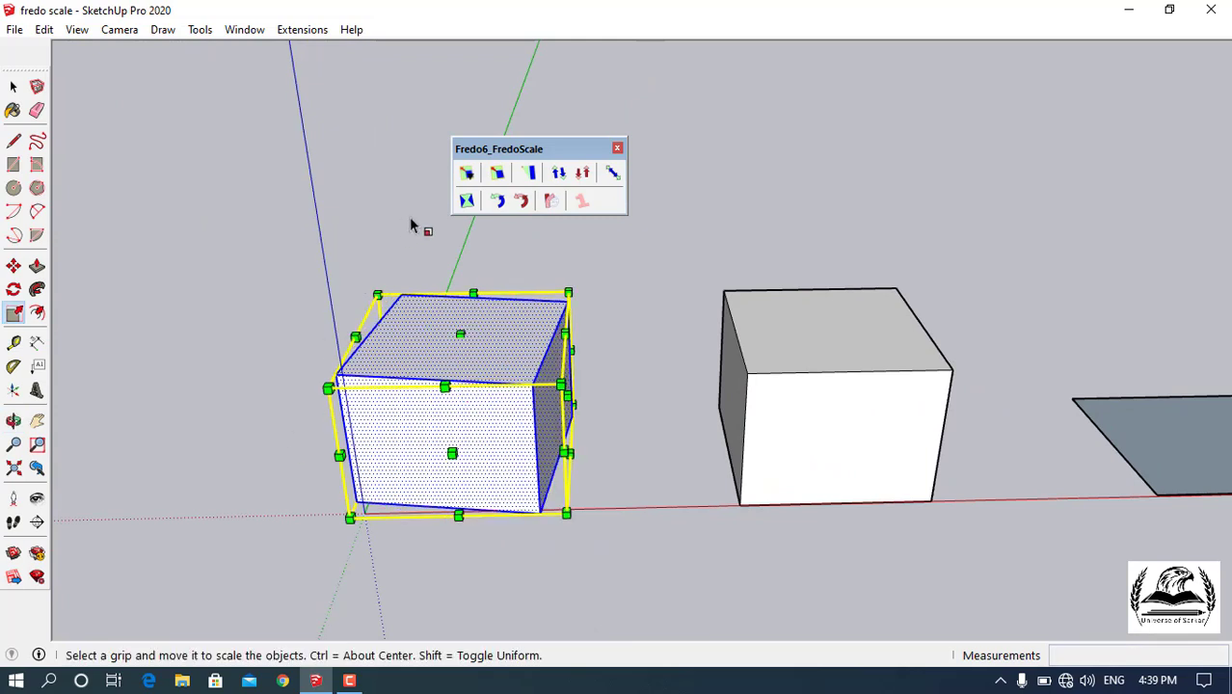
# Try a uniform FredoScale Box Scaling of the first box to about 0.64 from a corner, and undo it.
pyautogui.click(498, 174)
pyautogui.moveTo(568, 292); pyautogui.dragTo(482, 378)
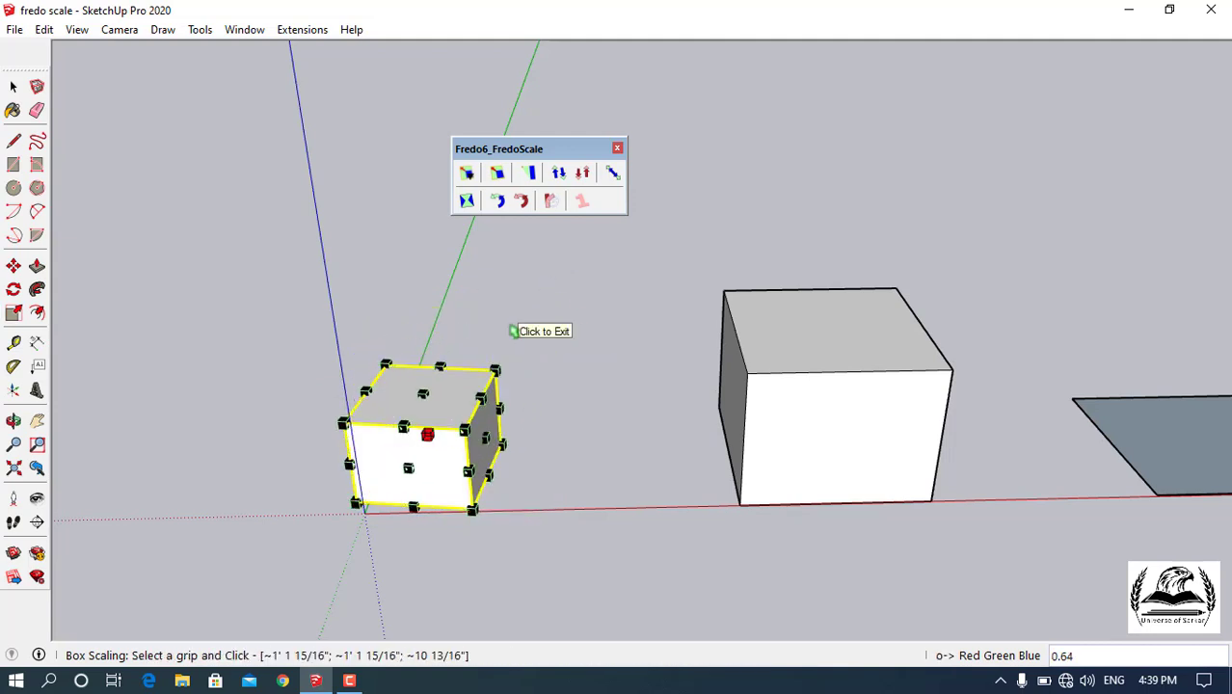
pyautogui.hotkey('ctrl', 'z')
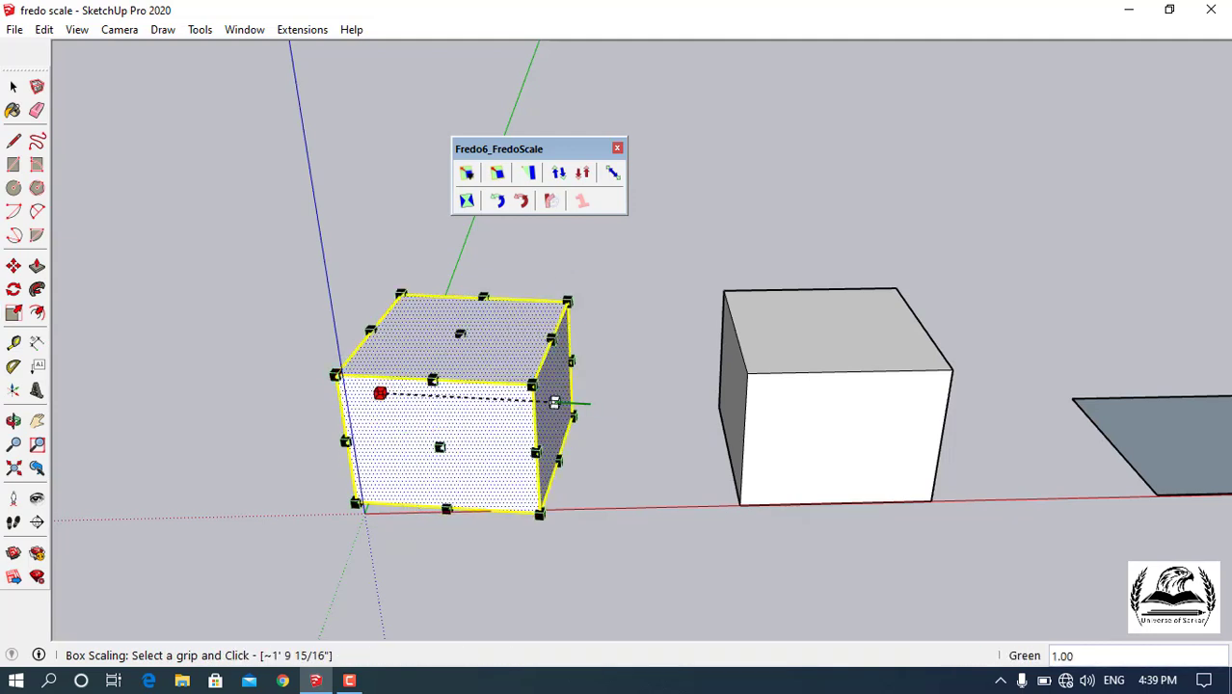
# Try box-scaling the first box to about 0.57 along the green axis, and scale it back by about 1.75 with Box Scaling to Target.
pyautogui.moveTo(555, 402); pyautogui.dragTo(479, 398)
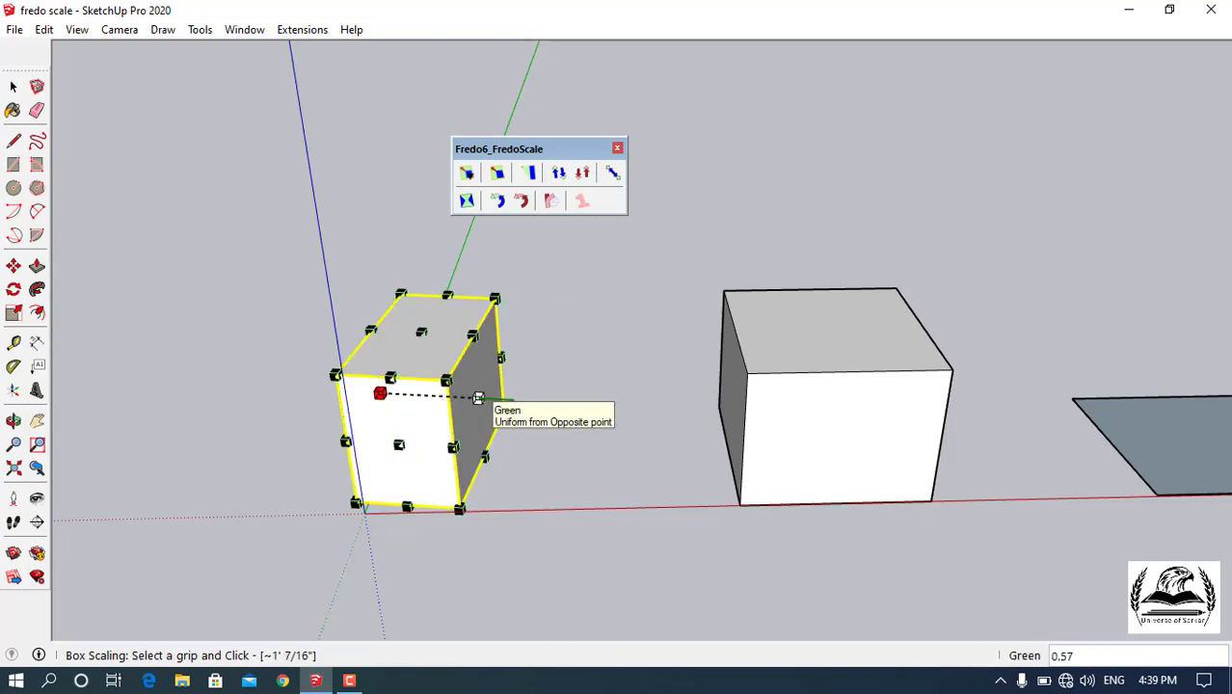
pyautogui.click(478, 398)
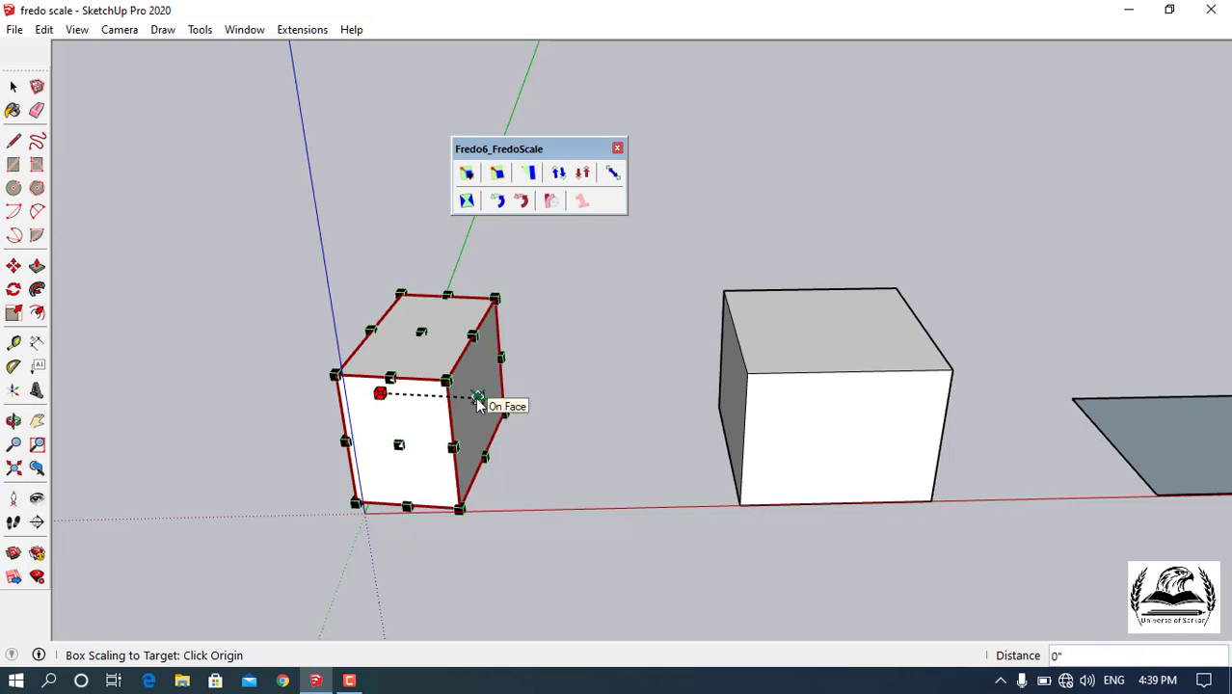
pyautogui.click(478, 398)
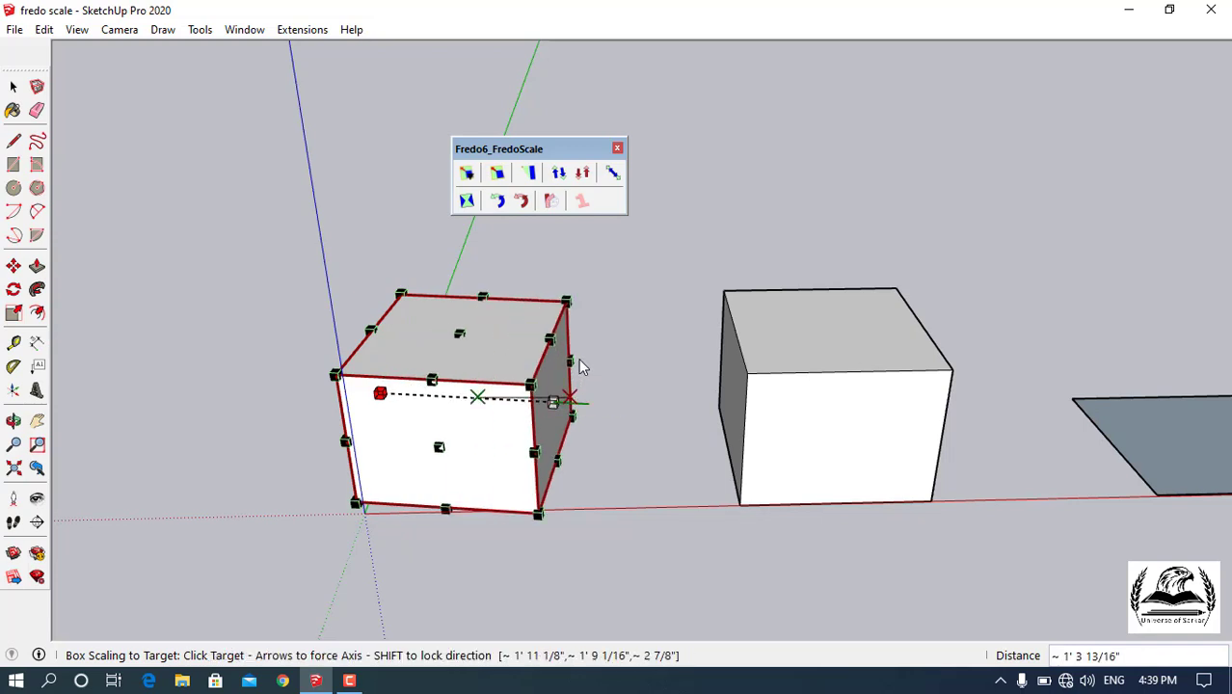
pyautogui.click(551, 297)
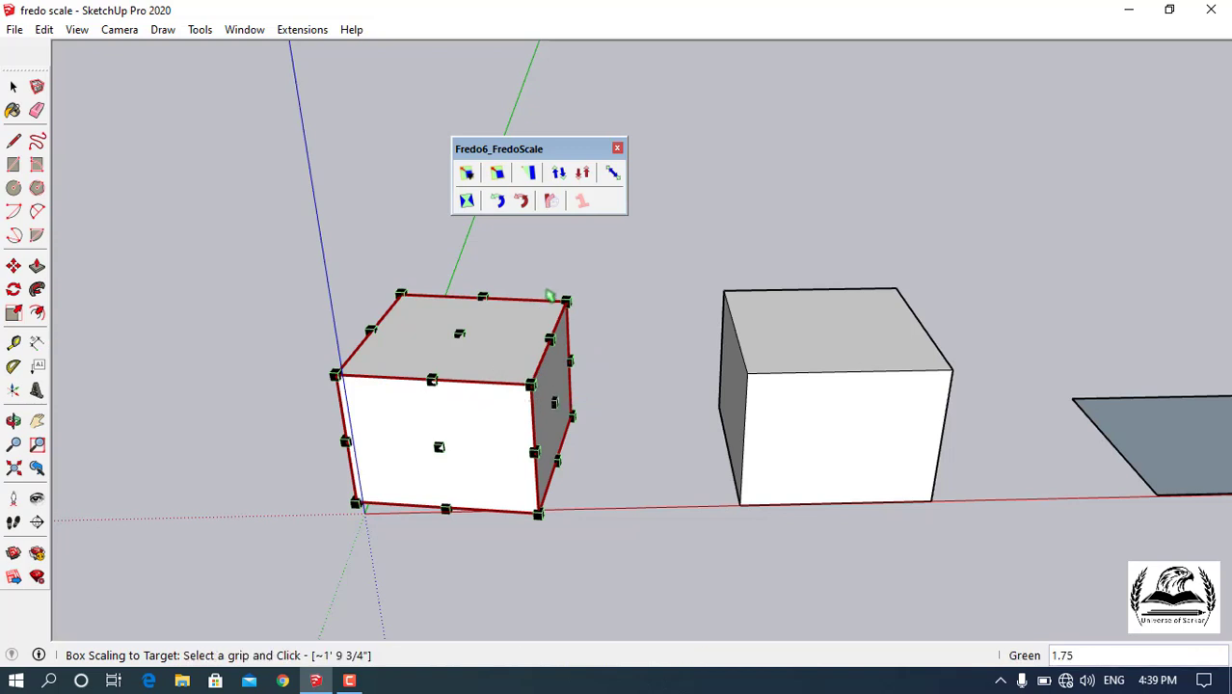
# Scale the circle on the second box's side face to about 0.93 about its center with FredoScale Box Scaling.
pyautogui.moveTo(242, 389); pyautogui.dragTo(421, 266, button='middle')
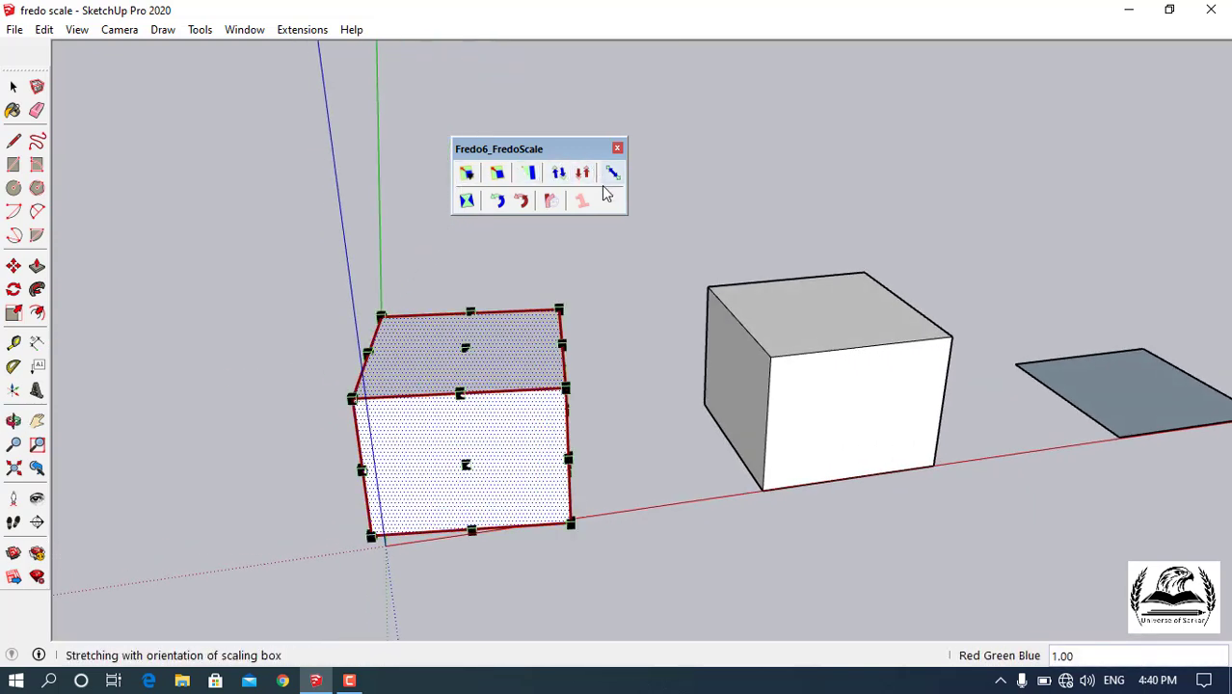
pyautogui.moveTo(299, 386); pyautogui.dragTo(251, 359, button='middle')
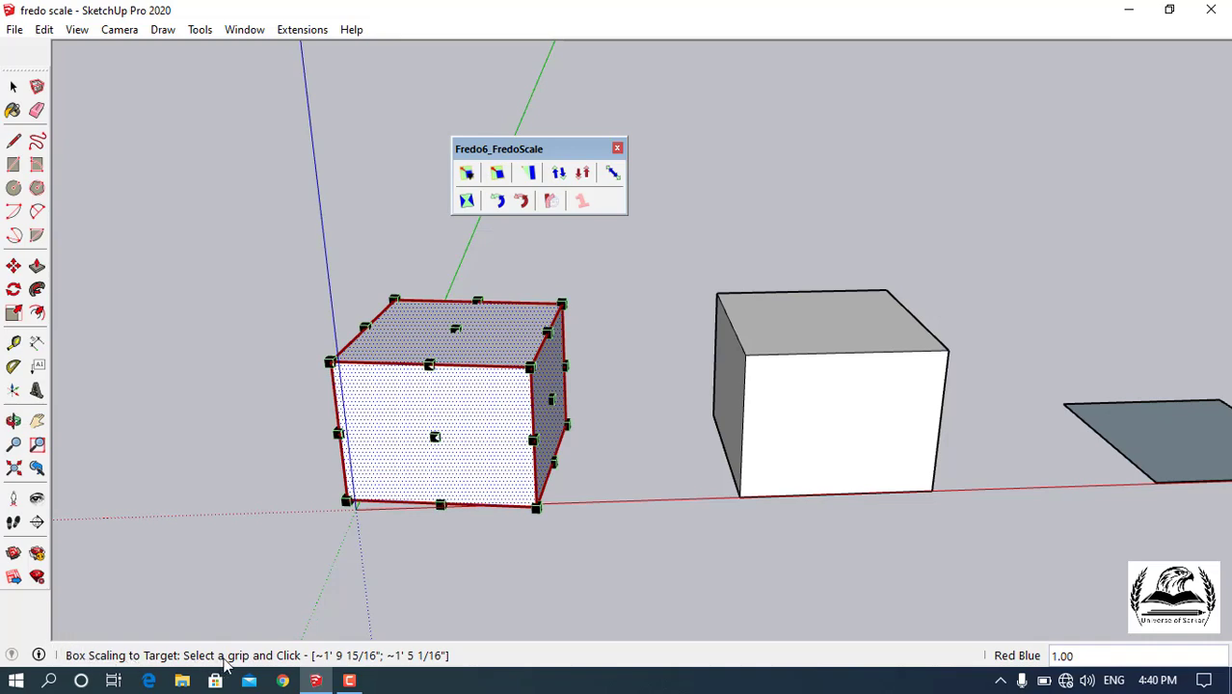
pyautogui.moveTo(270, 579); pyautogui.dragTo(303, 518, button='middle')
pyautogui.moveTo(619, 545); pyautogui.dragTo(406, 446, button='middle')
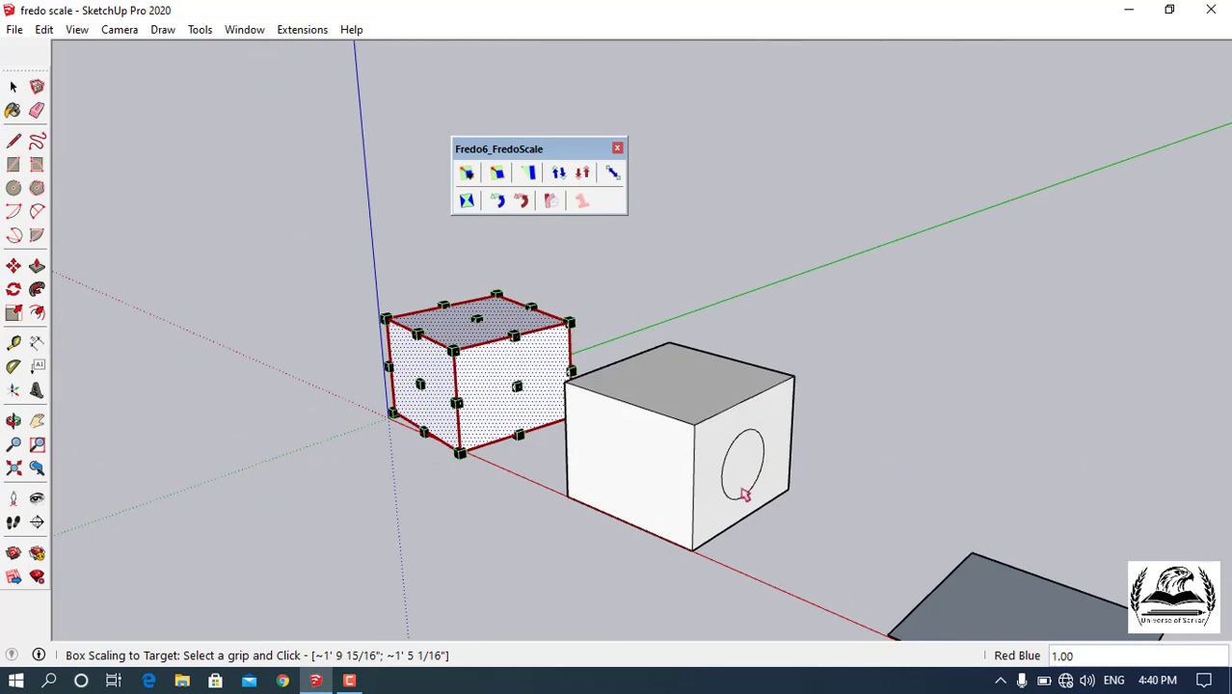
pyautogui.moveTo(746, 445); pyautogui.dragTo(649, 441, button='middle')
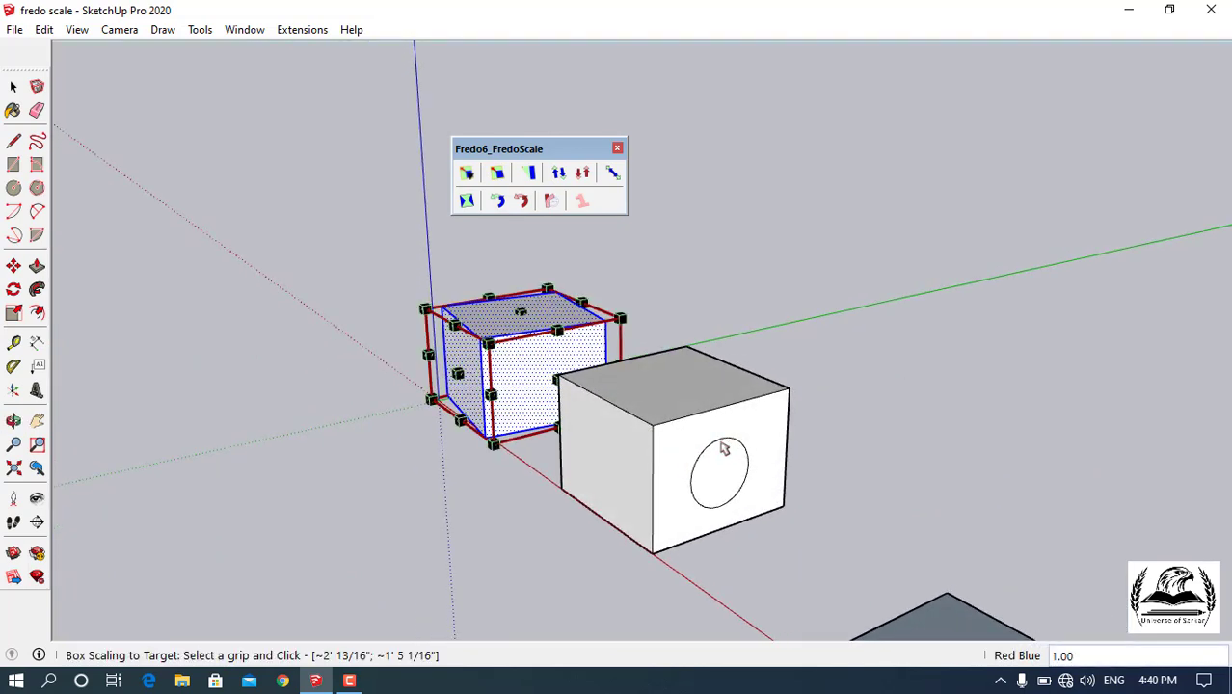
pyautogui.press('space')
pyautogui.click(698, 468)
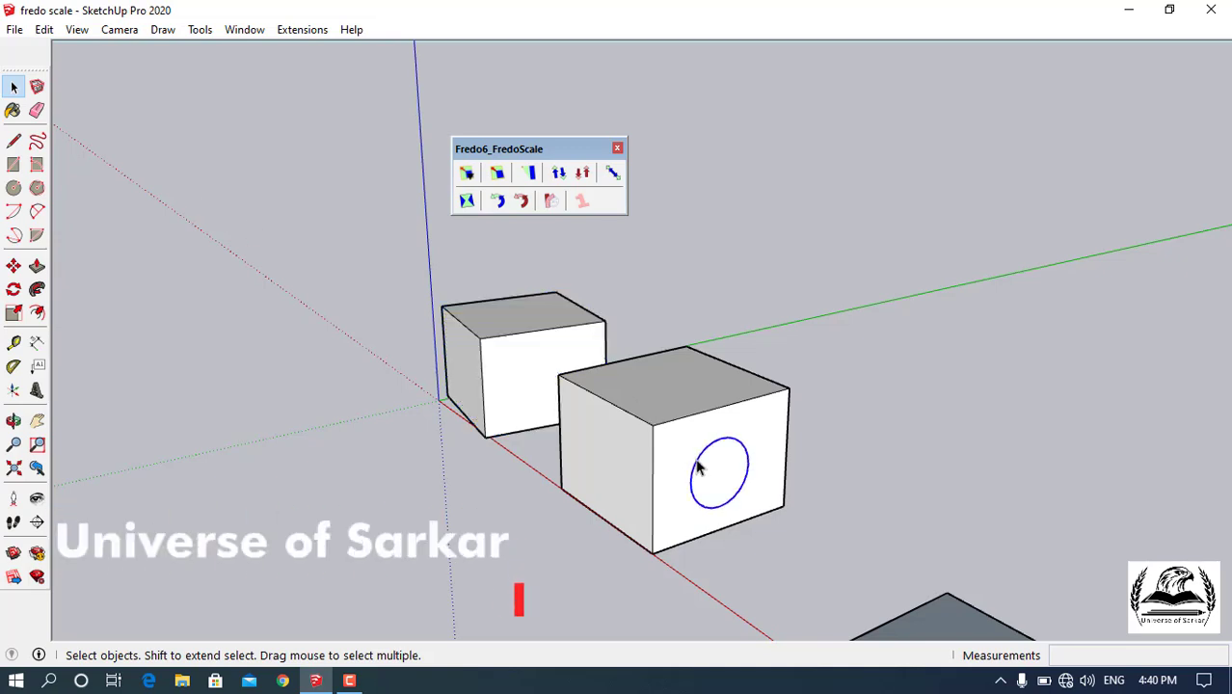
pyautogui.click(498, 173)
pyautogui.scroll(2, 743, 434)
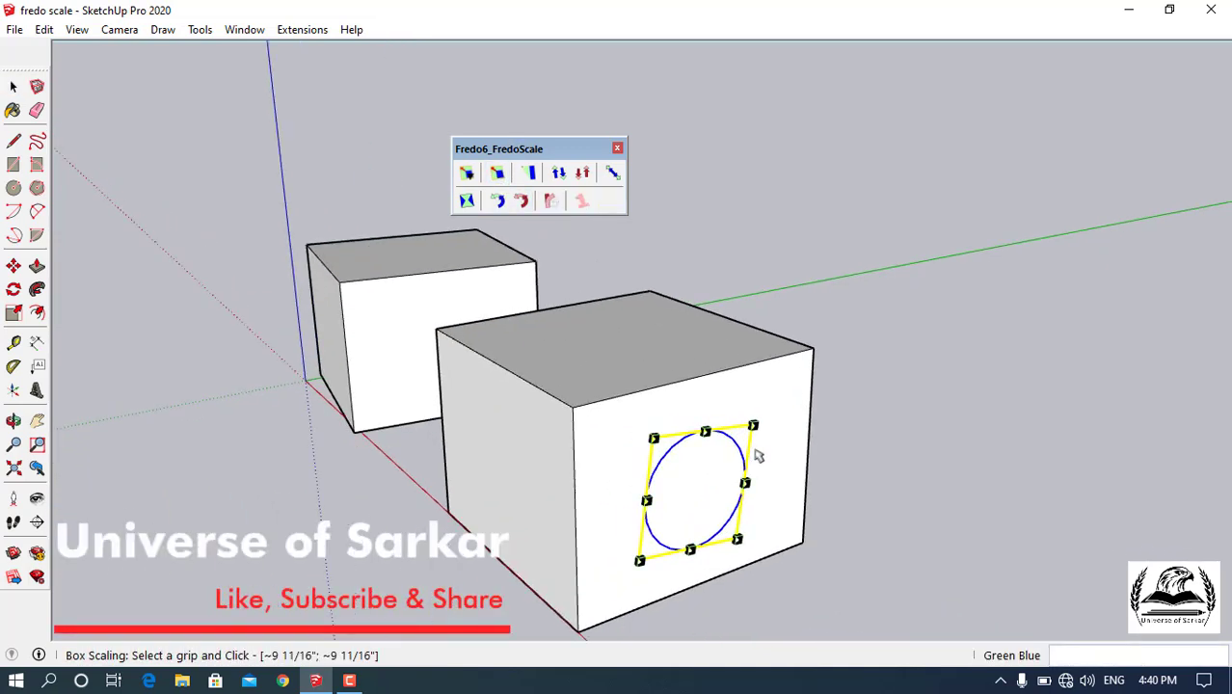
pyautogui.moveTo(752, 425)
pyautogui.mouseDown()
pyautogui.moveTo(702, 488)
pyautogui.moveTo(729, 441)
pyautogui.moveTo(742, 433)
pyautogui.moveTo(718, 474)
pyautogui.moveTo(751, 432)
pyautogui.mouseUp()
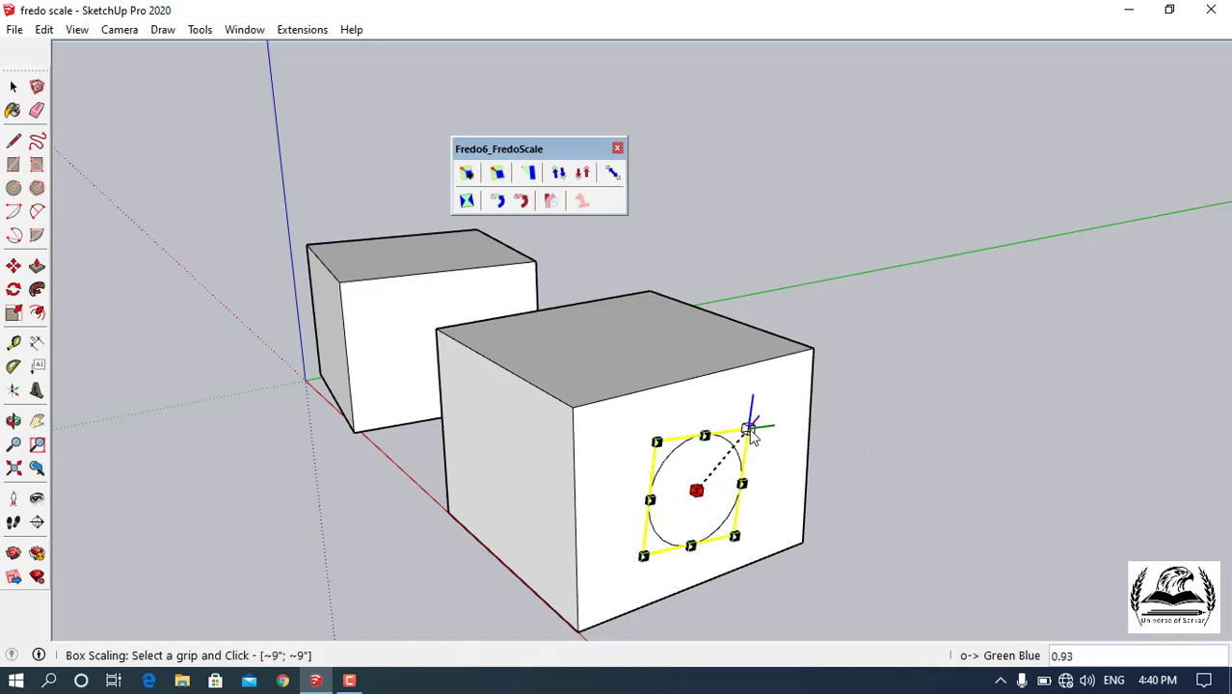
# Try scaling the entire second box uniformly to about 0.62 with Box Scaling, and close the FredoScale palette.
pyautogui.moveTo(462, 503); pyautogui.dragTo(745, 494, button='middle')
pyautogui.scroll(-3, 433, 442)
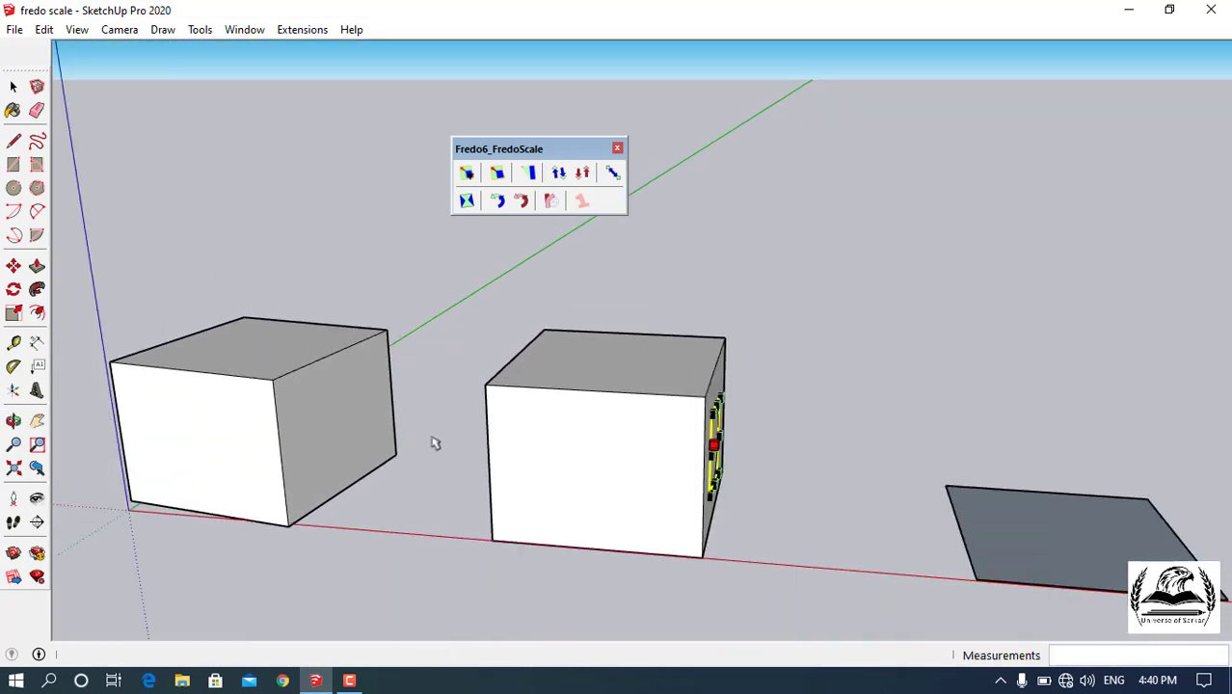
pyautogui.press('space')
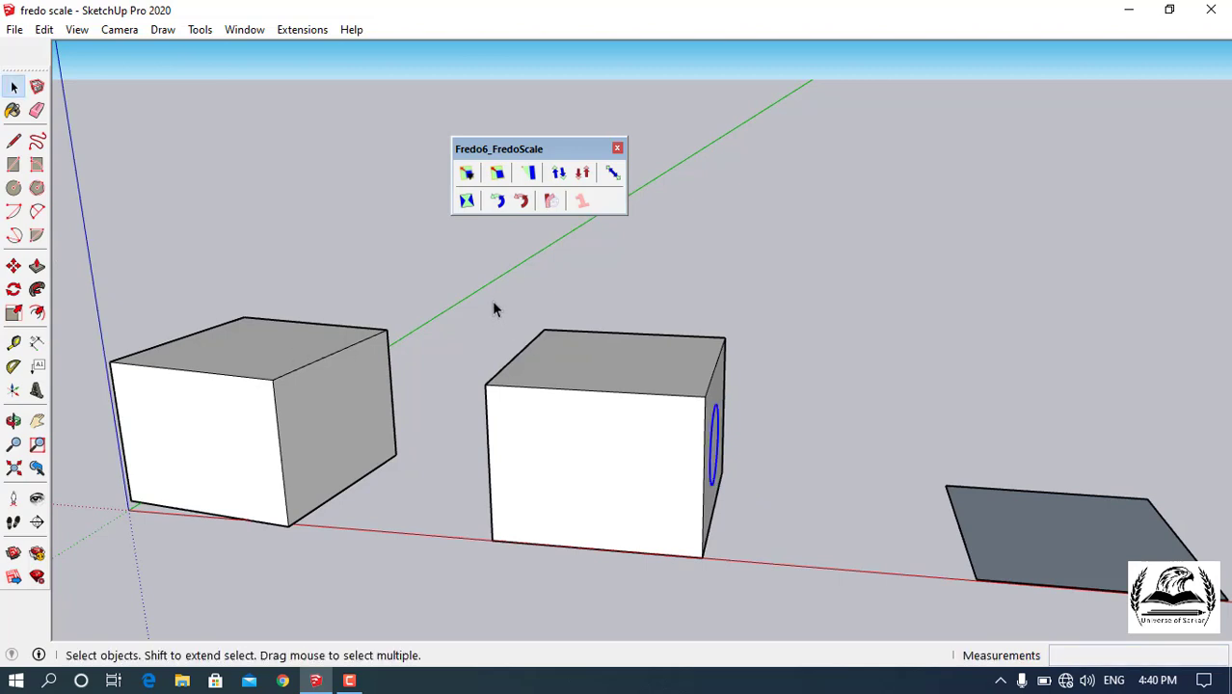
pyautogui.moveTo(458, 306); pyautogui.dragTo(731, 561)
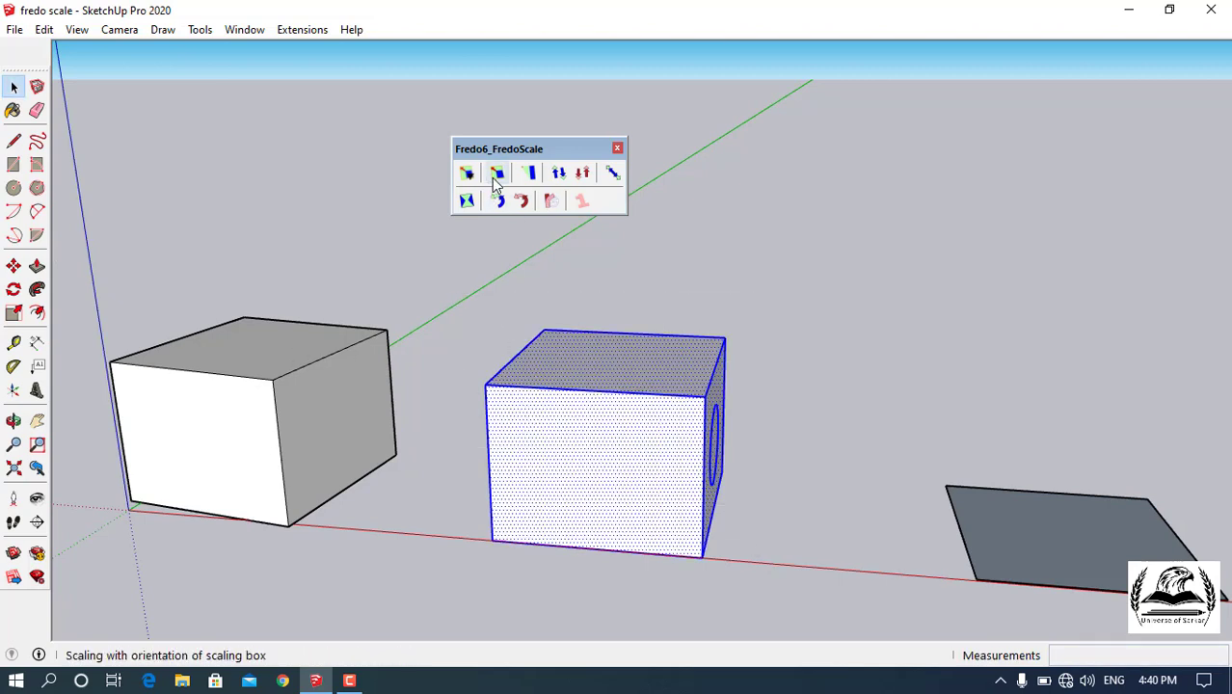
pyautogui.click(496, 175)
pyautogui.moveTo(723, 338); pyautogui.dragTo(643, 412)
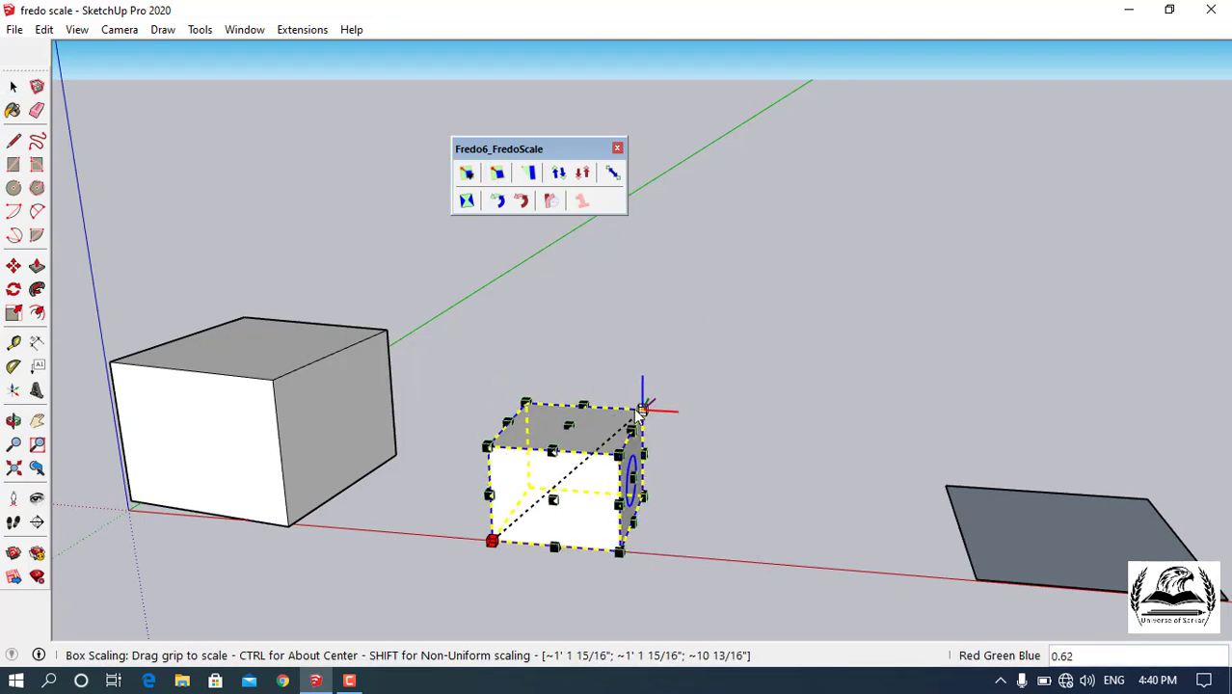
pyautogui.moveTo(614, 357)
pyautogui.mouseDown()
pyautogui.moveTo(614, 376)
pyautogui.moveTo(613, 277)
pyautogui.moveTo(614, 364)
pyautogui.mouseUp()
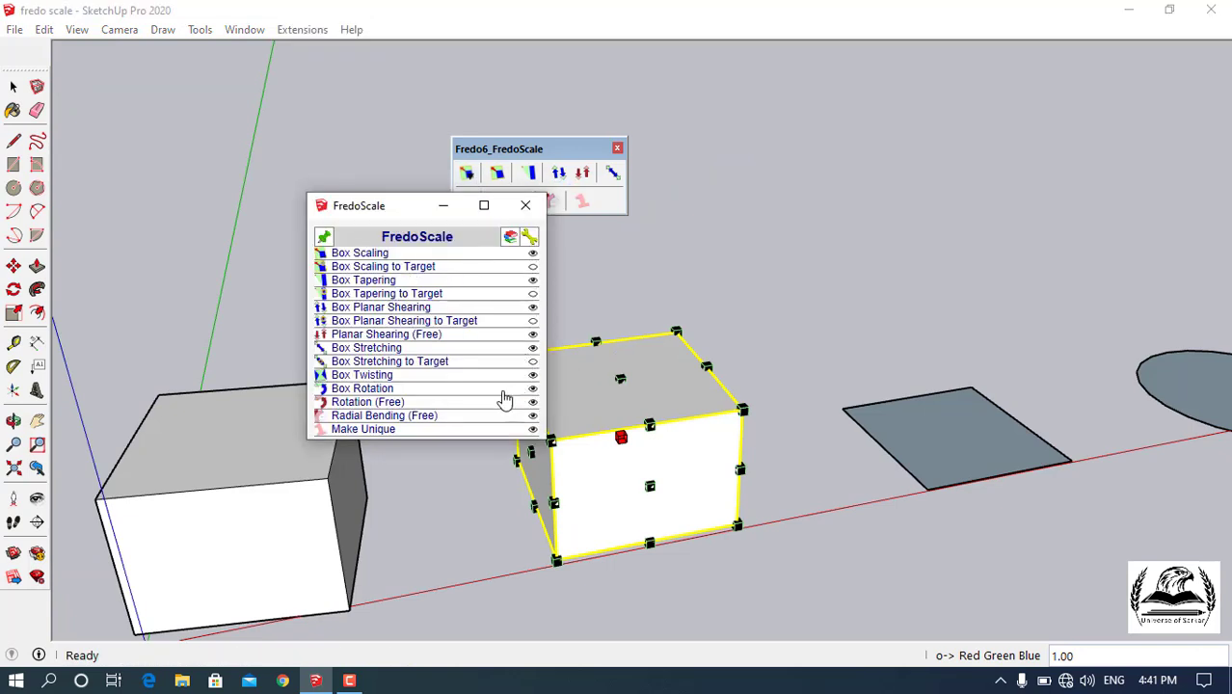
pyautogui.click(526, 208)
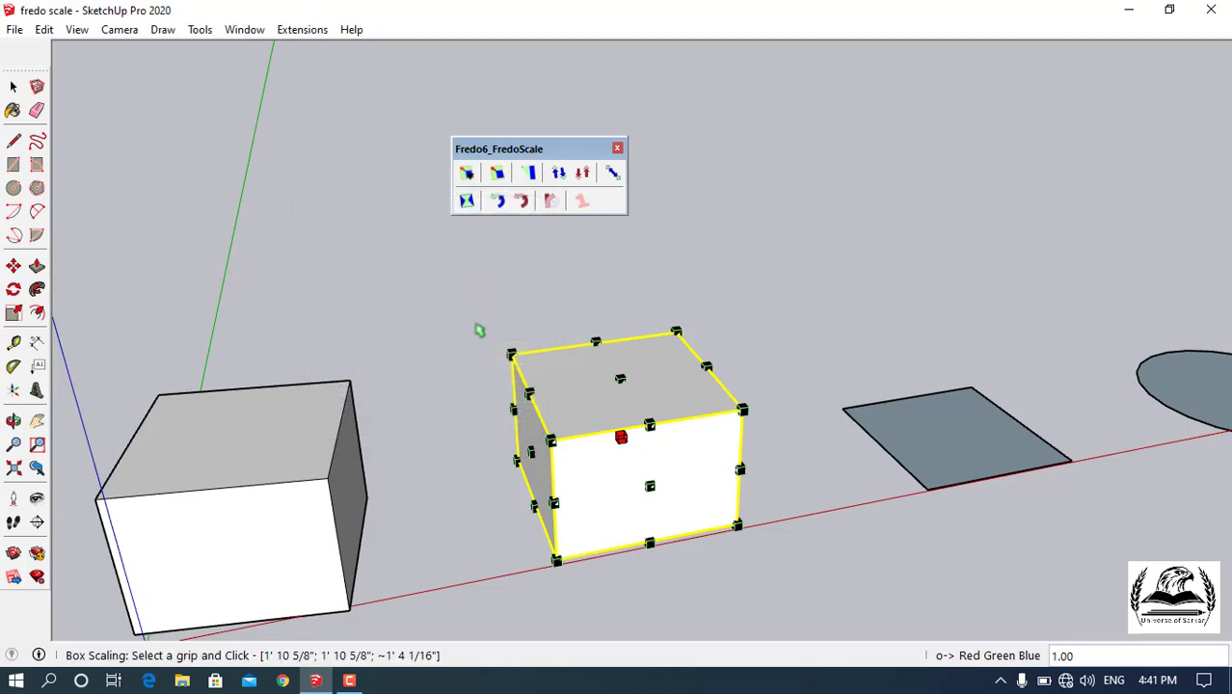
# Scale the flat square to about 1.19 along the green axis with FredoScale Box Scaling.
pyautogui.moveTo(481, 331); pyautogui.dragTo(562, 361, button='middle')
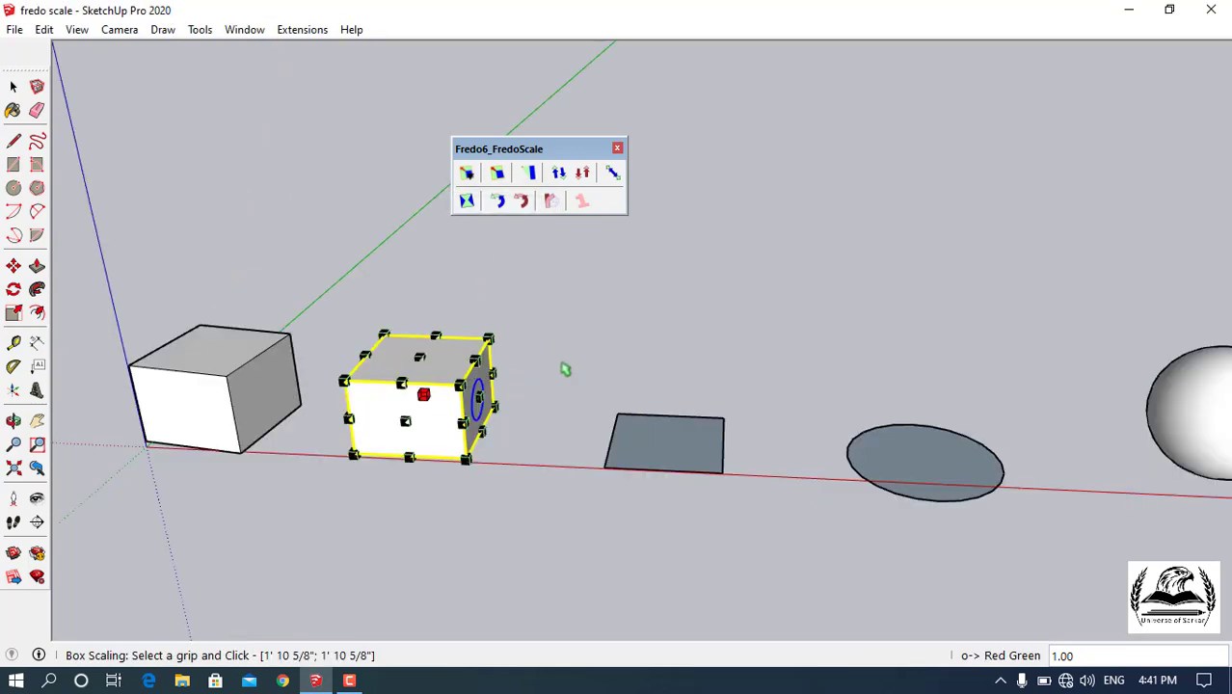
pyautogui.moveTo(524, 419); pyautogui.dragTo(633, 440, button='middle')
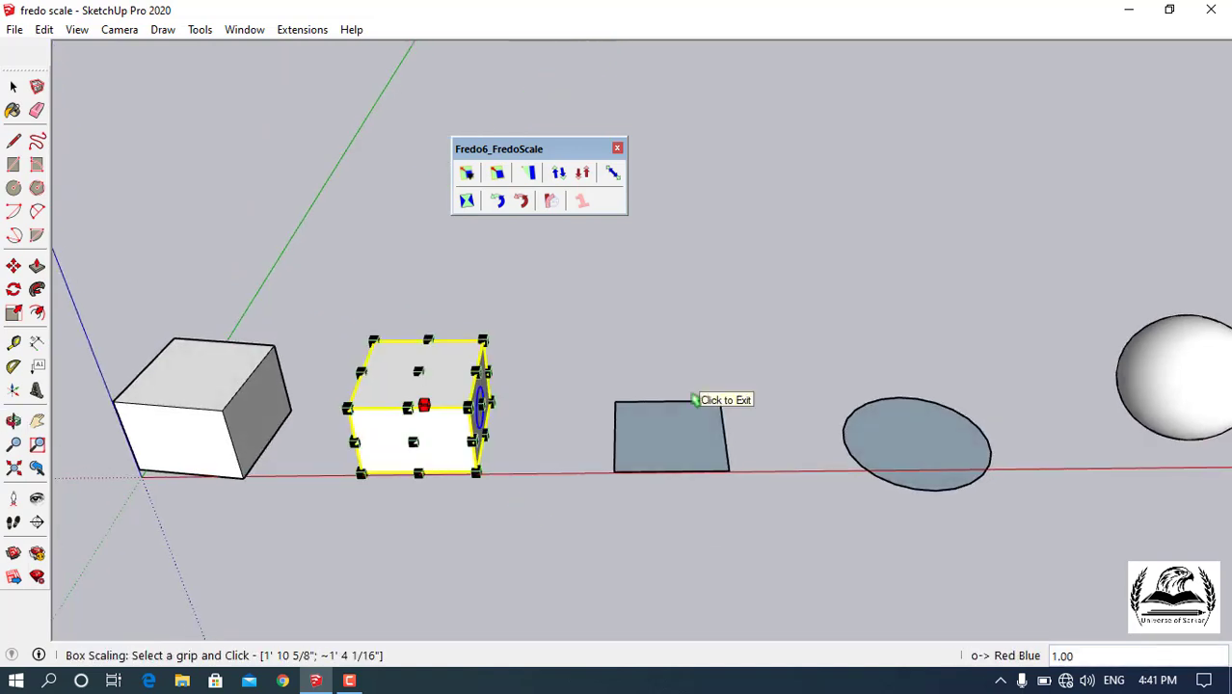
pyautogui.scroll(4, 692, 401)
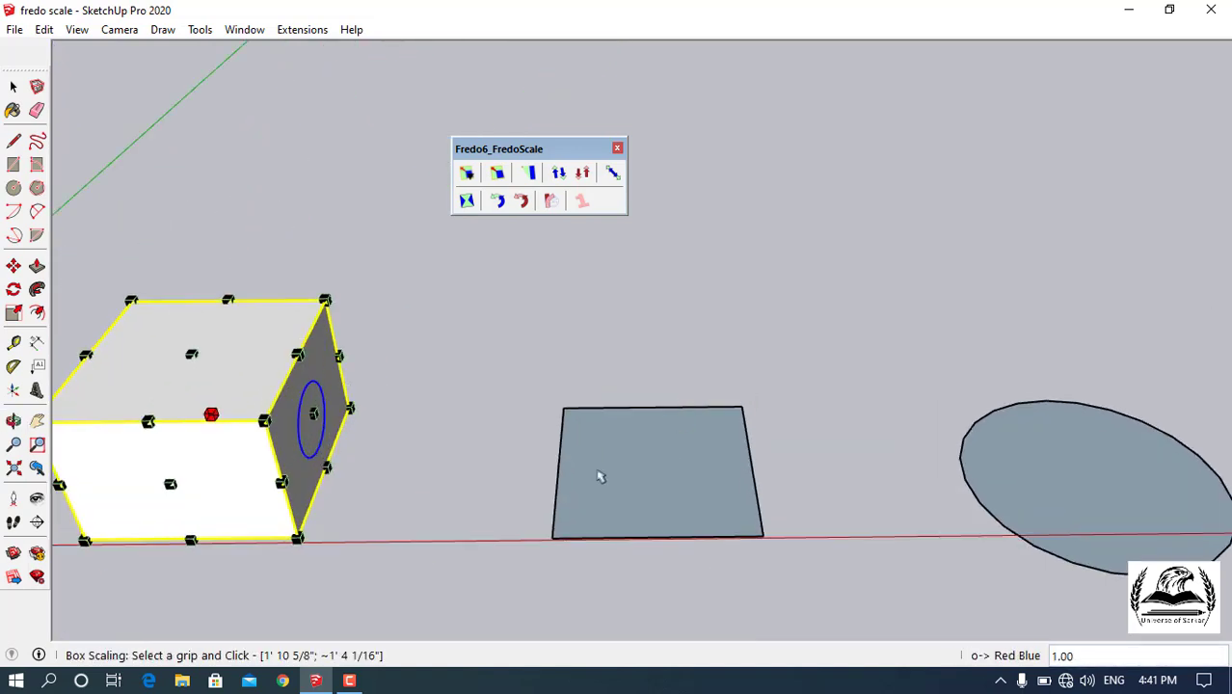
pyautogui.press('space')
pyautogui.moveTo(507, 377); pyautogui.dragTo(823, 585)
pyautogui.moveTo(812, 584); pyautogui.dragTo(659, 482, button='middle')
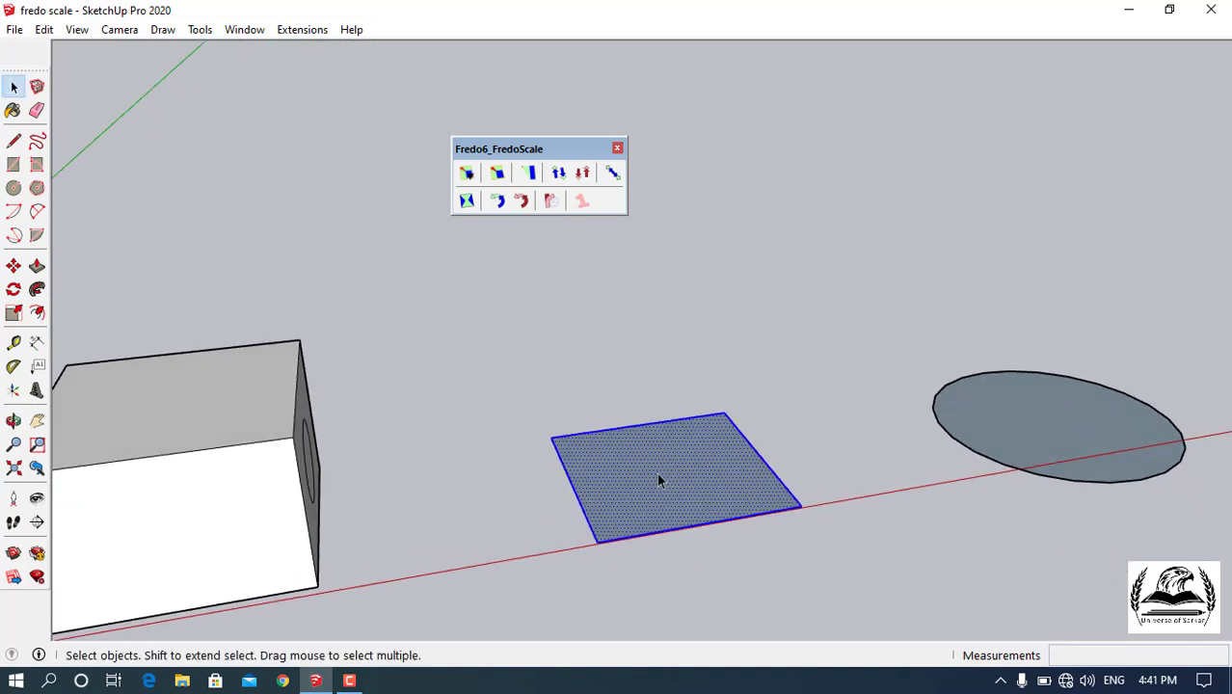
pyautogui.click(525, 200)
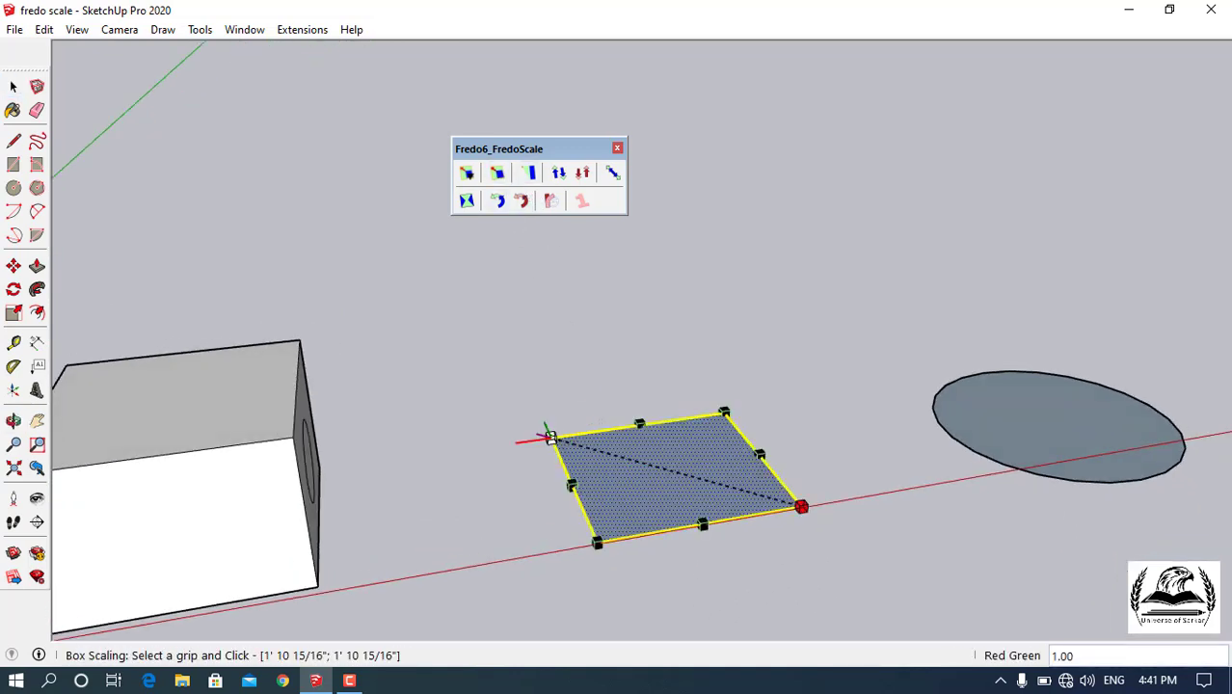
pyautogui.click(639, 424)
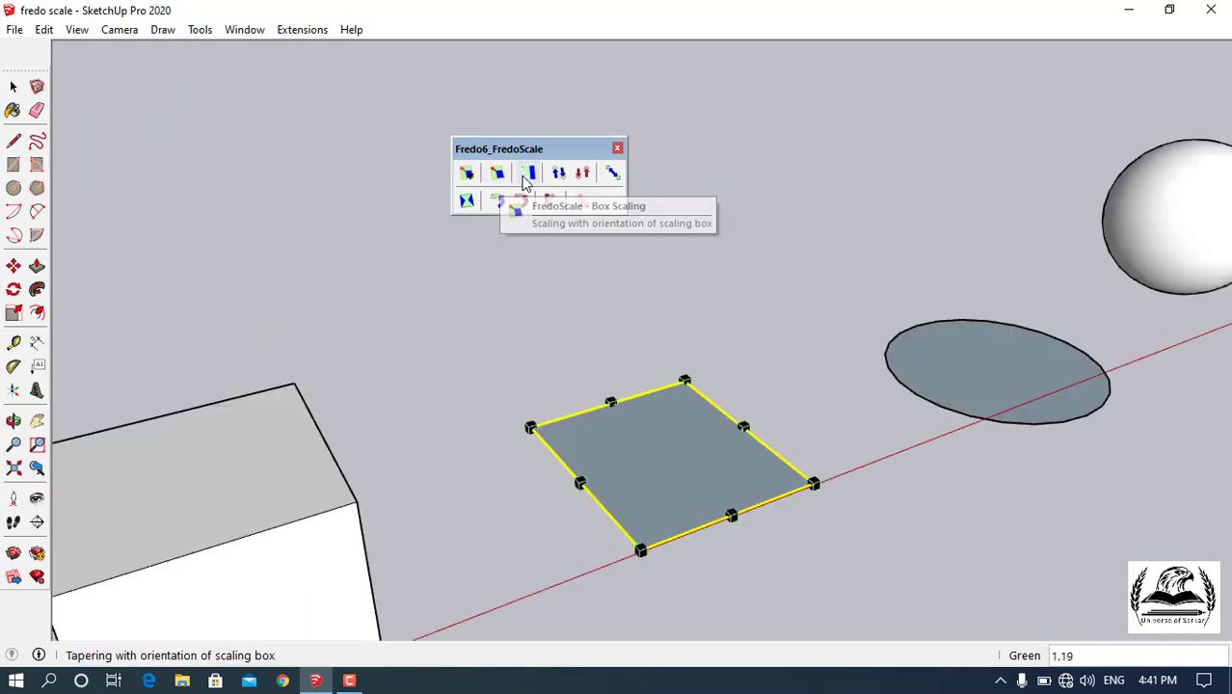
# Stretch the flat circle's face into an ellipse by box-scaling it to about 1.41 along the red axis.
pyautogui.scroll(-2, 421, 347)
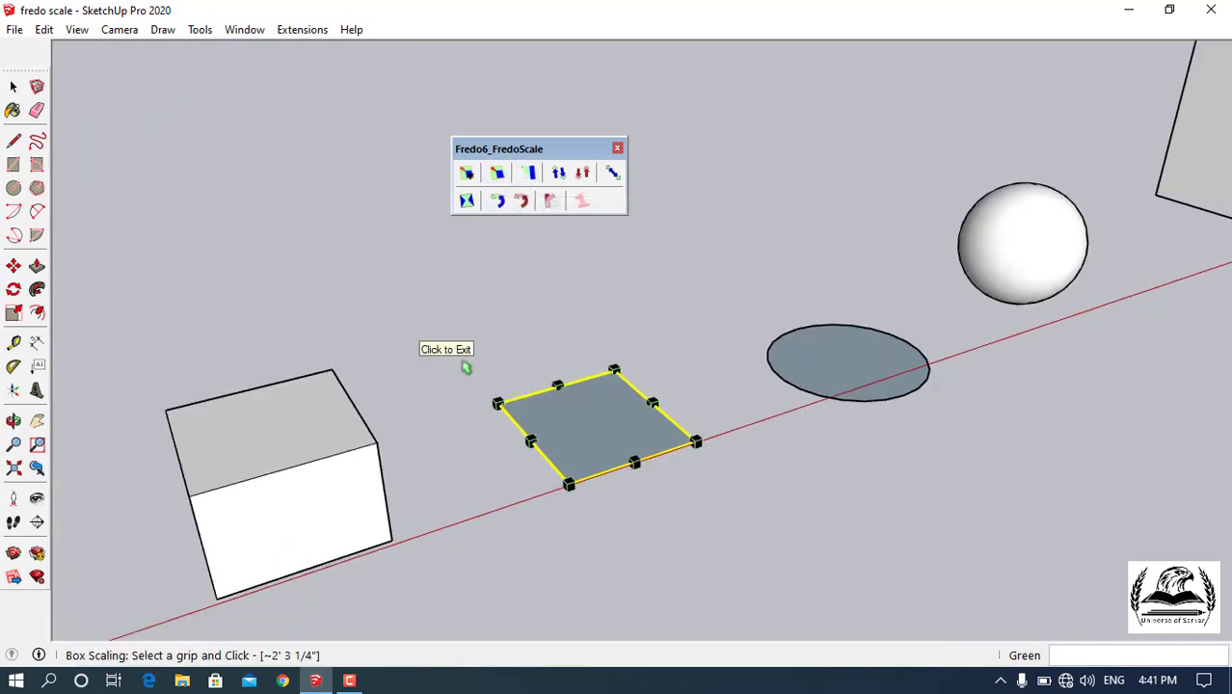
pyautogui.scroll(3, 853, 366)
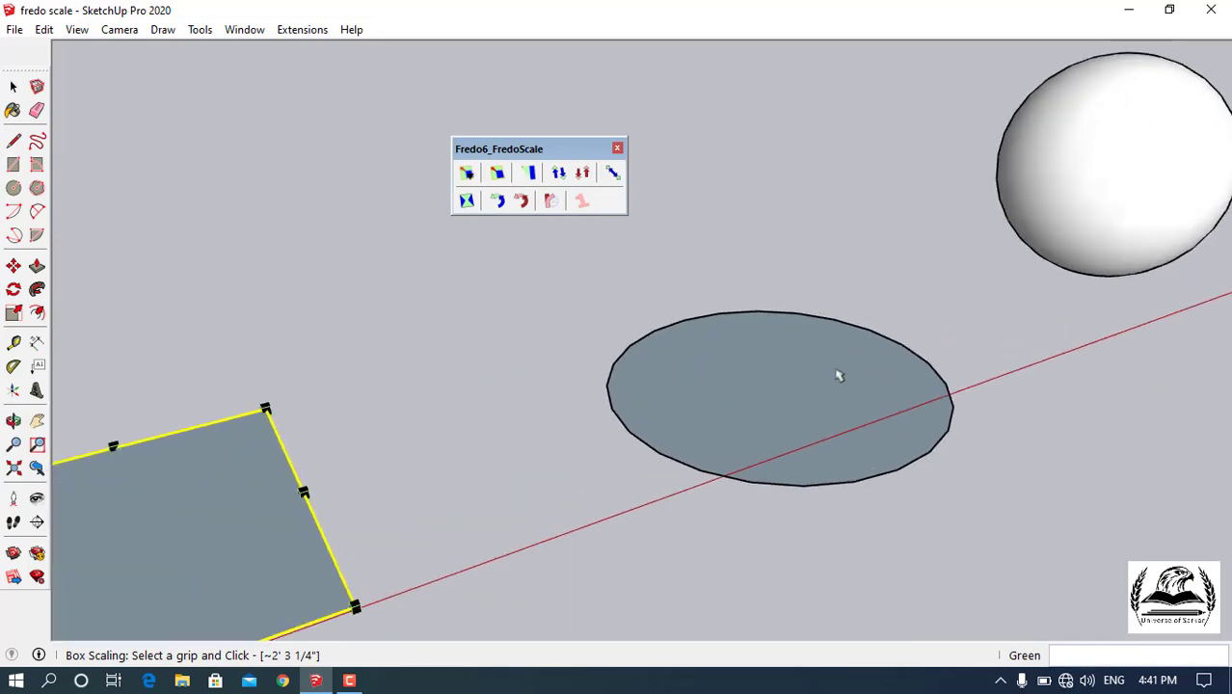
pyautogui.press('space')
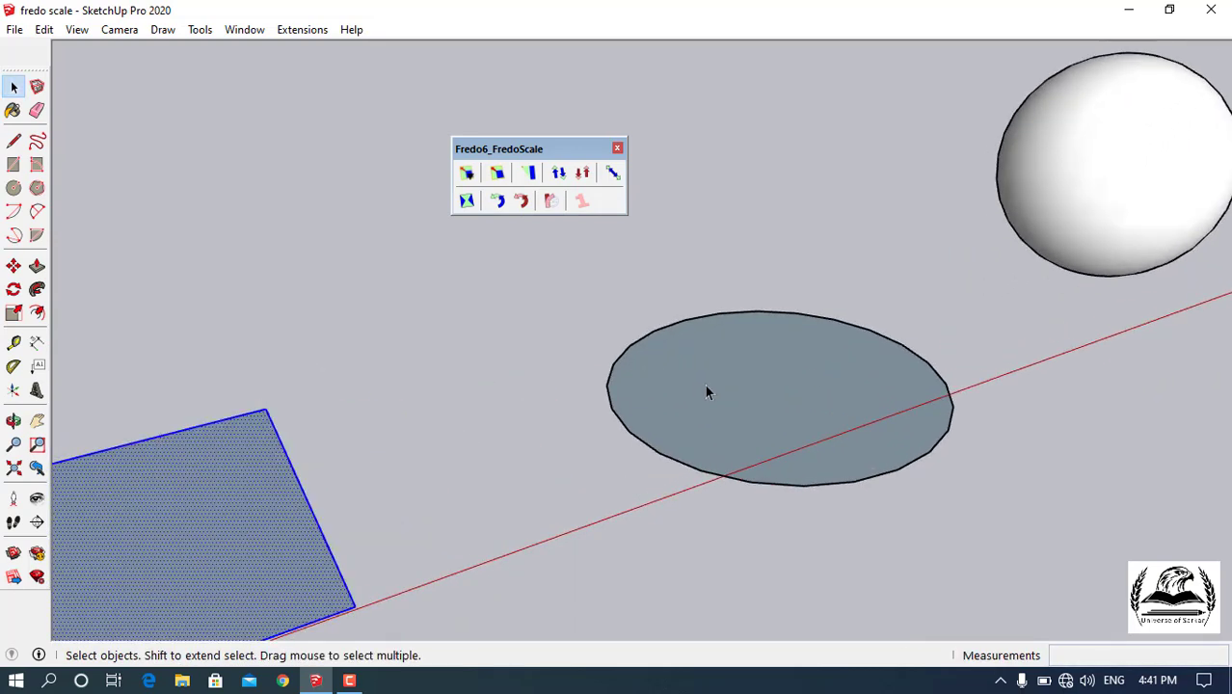
pyautogui.click(706, 382)
pyautogui.click(497, 175)
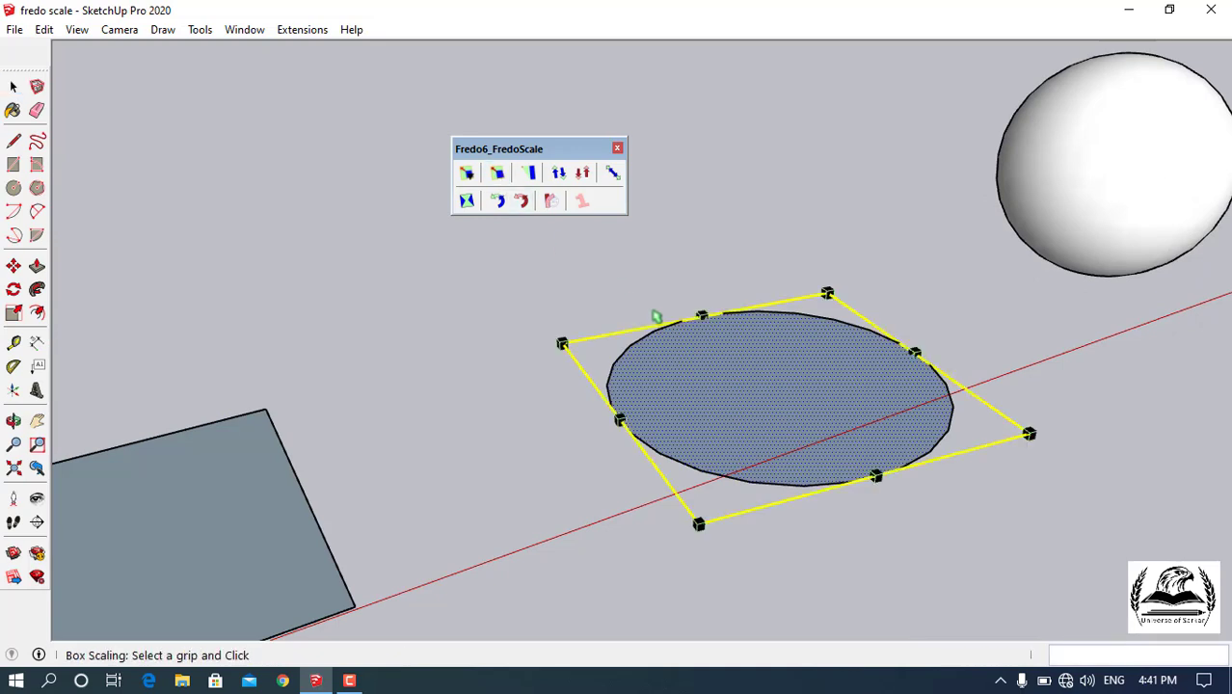
pyautogui.click(701, 319)
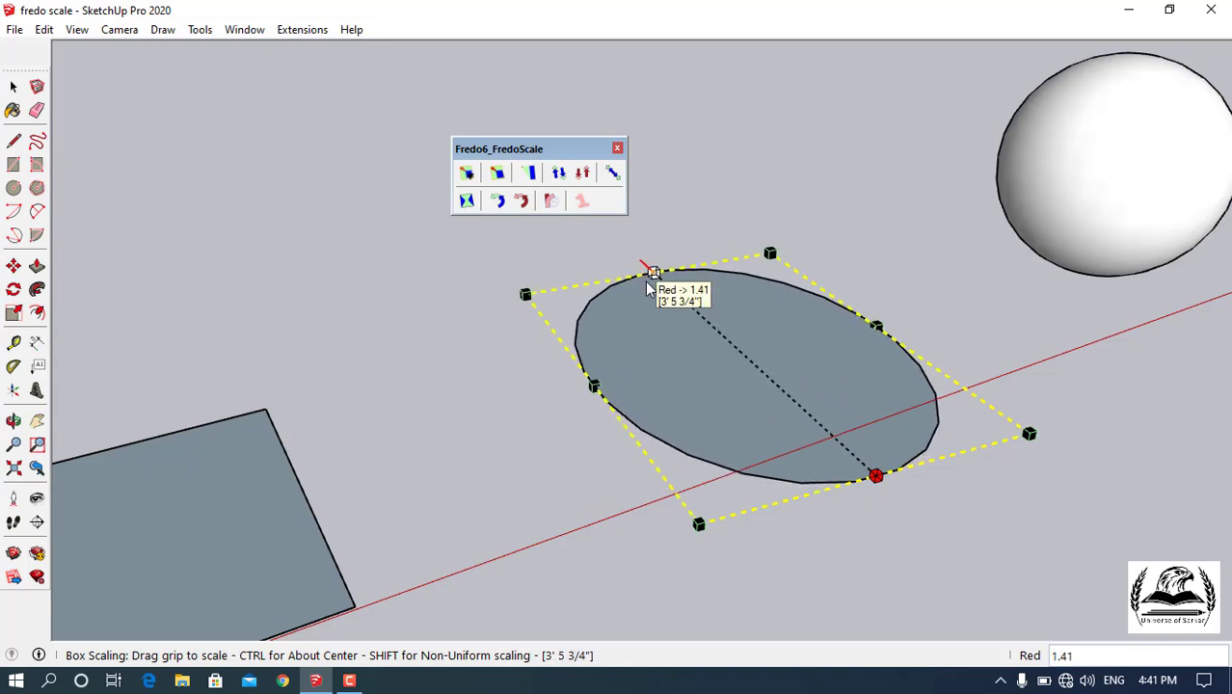
pyautogui.click(648, 284)
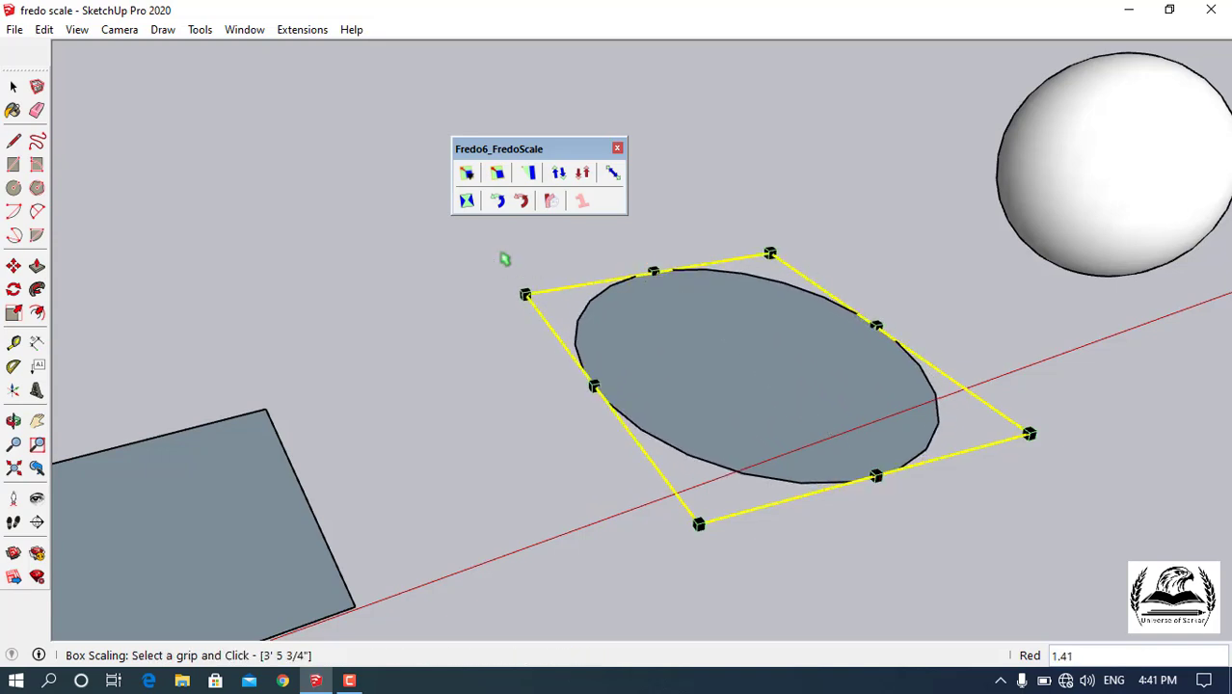
# Taper the flat ellipse at one end to about 0.60 along the red axis about its center with FredoScale Box Tapering.
pyautogui.click(530, 174)
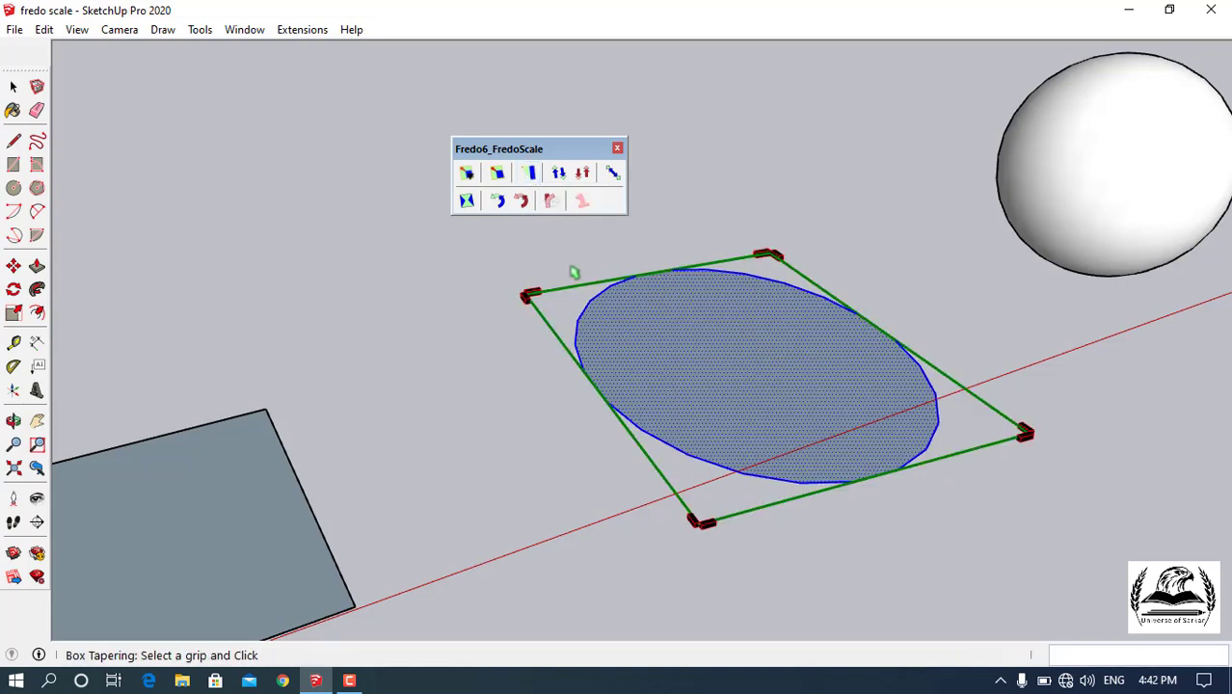
pyautogui.click(526, 295)
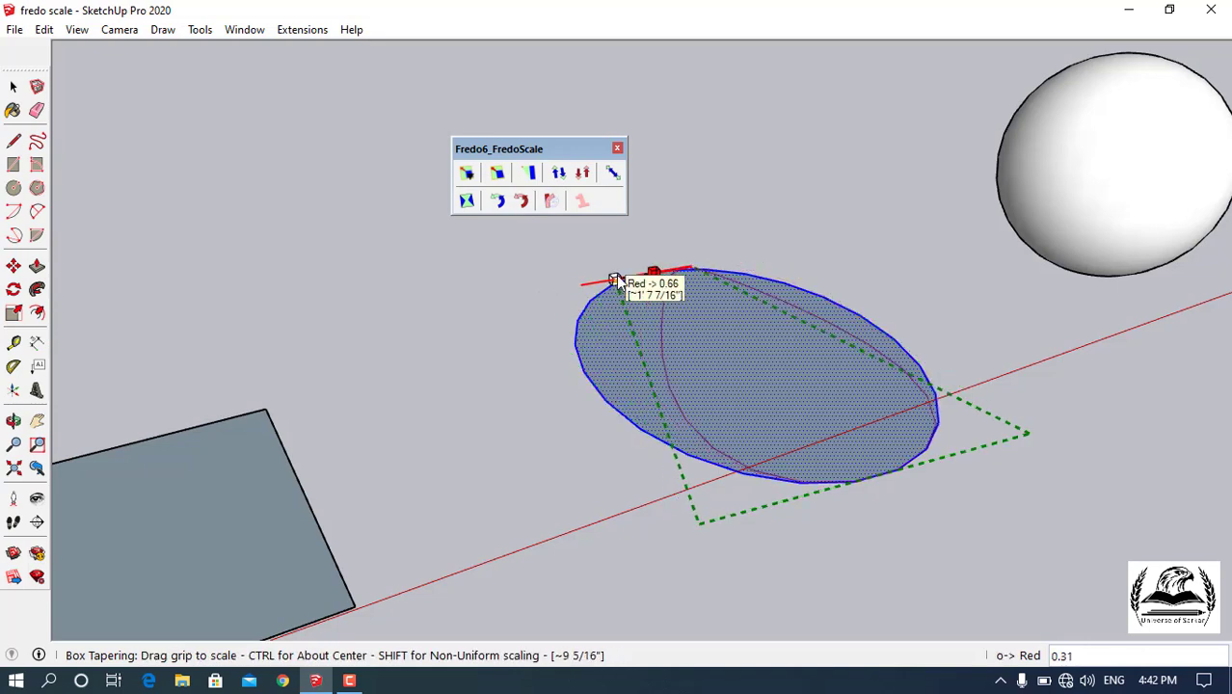
pyautogui.press('ctrl')
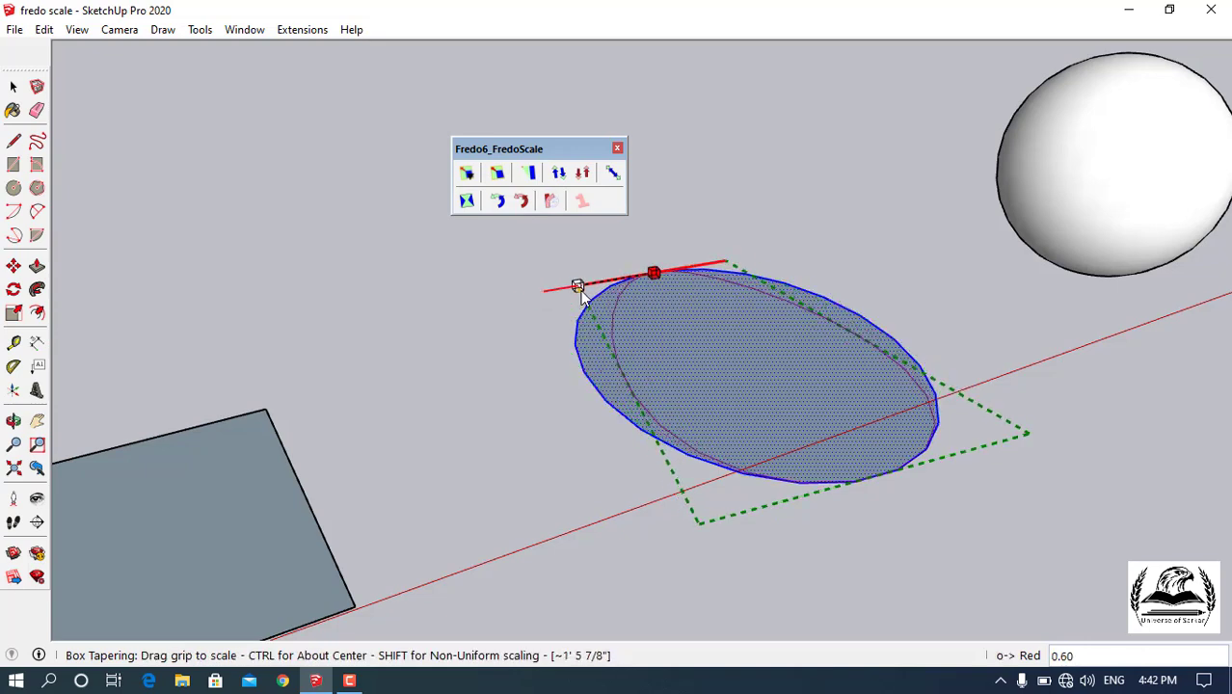
pyautogui.click(578, 281)
# Stretch the sphere upward to about 1.38 along the blue axis with FredoScale Box Scaling.
pyautogui.moveTo(484, 339); pyautogui.dragTo(444, 286, button='middle')
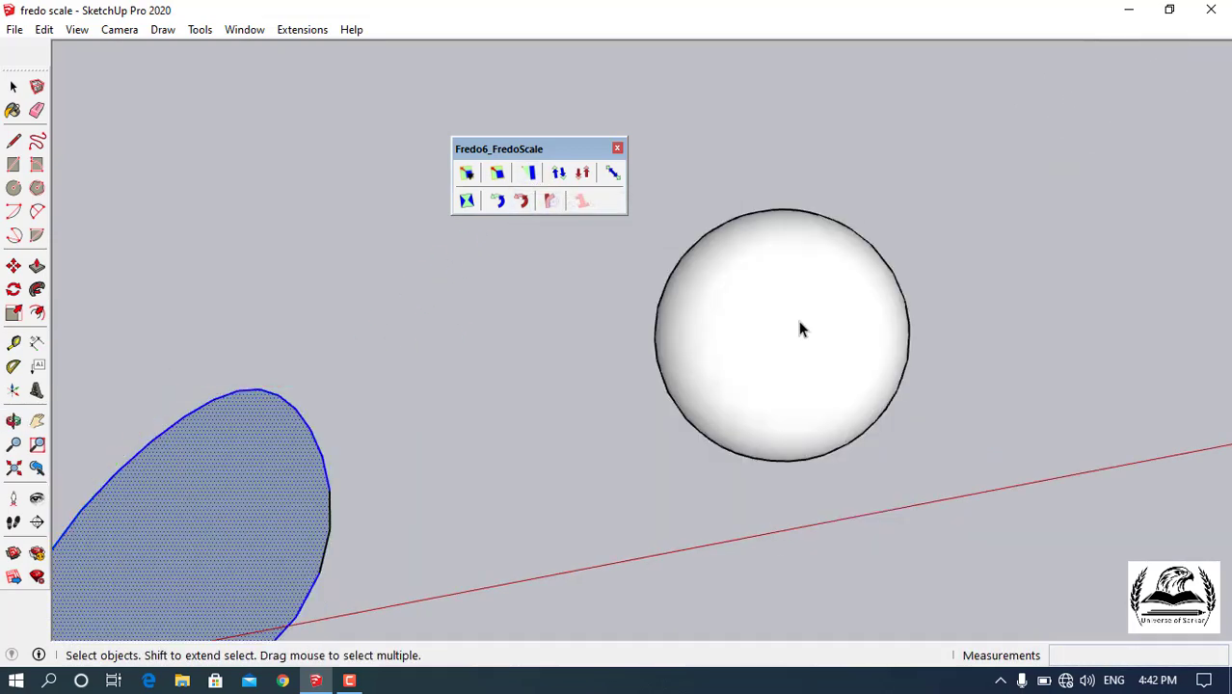
pyautogui.click(799, 329)
pyautogui.moveTo(727, 345); pyautogui.dragTo(571, 287, button='middle')
pyautogui.click(498, 174)
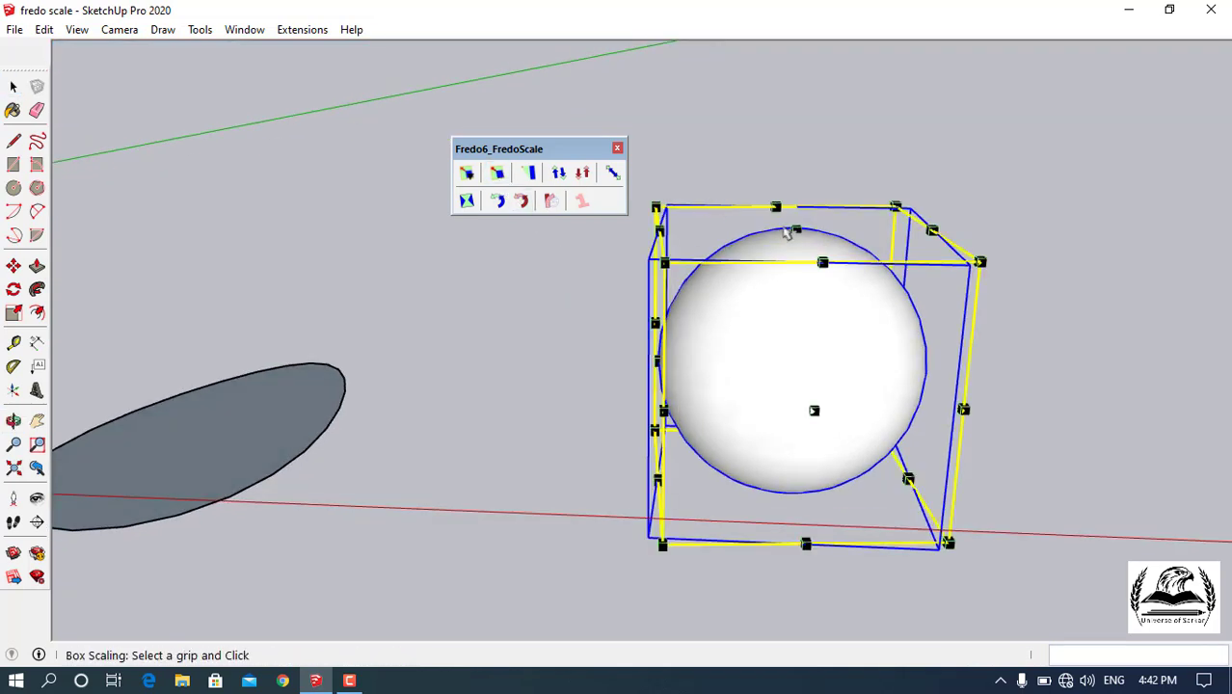
pyautogui.click(789, 231)
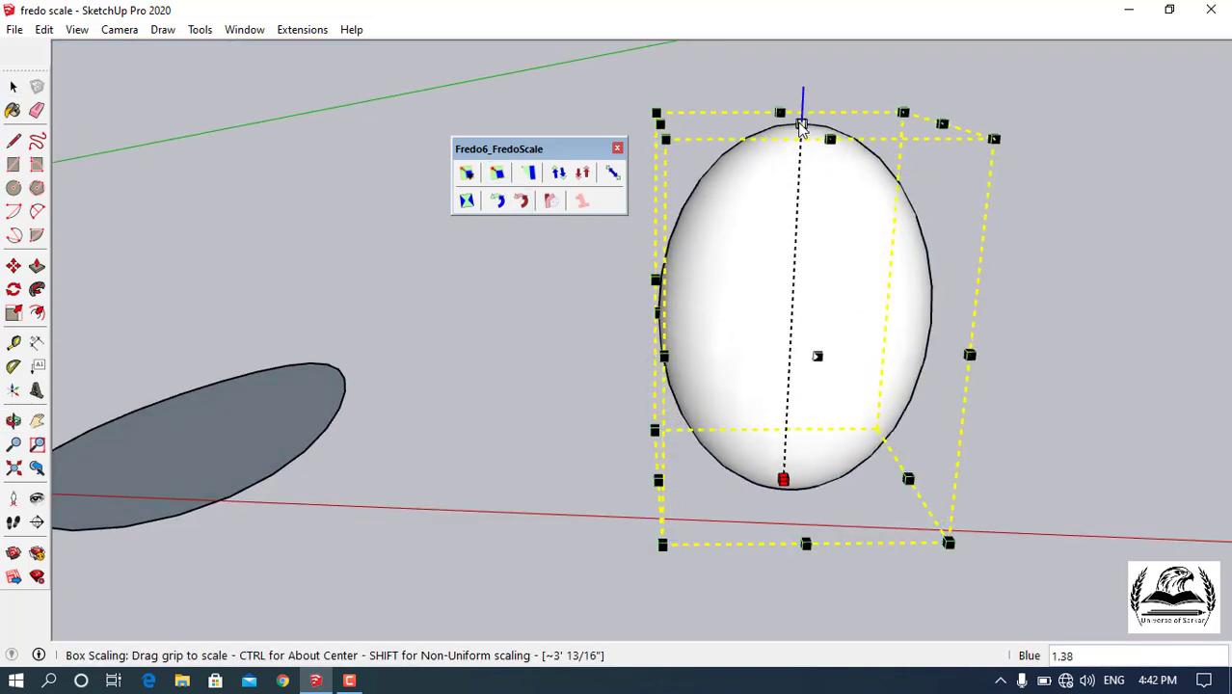
pyautogui.click(801, 123)
# Make a group of the tall box and the thin post standing on top of it.
pyautogui.moveTo(492, 364); pyautogui.dragTo(476, 474, button='middle')
pyautogui.scroll(-6, 368, 392)
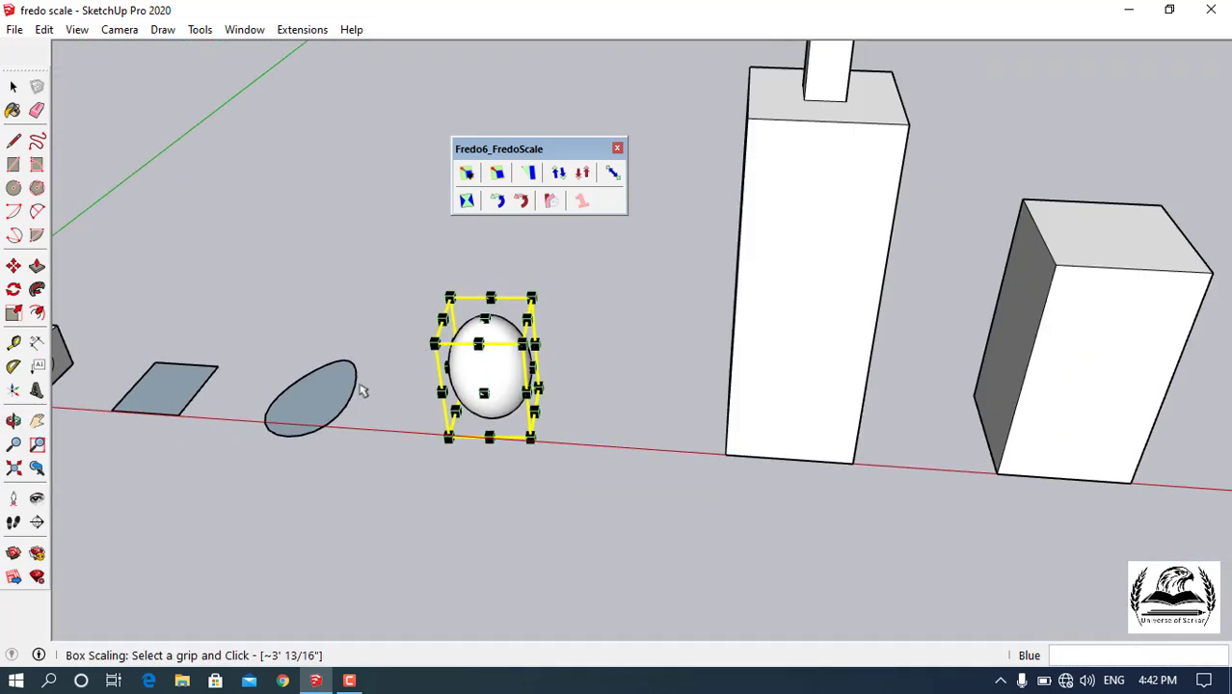
pyautogui.scroll(5, 591, 393)
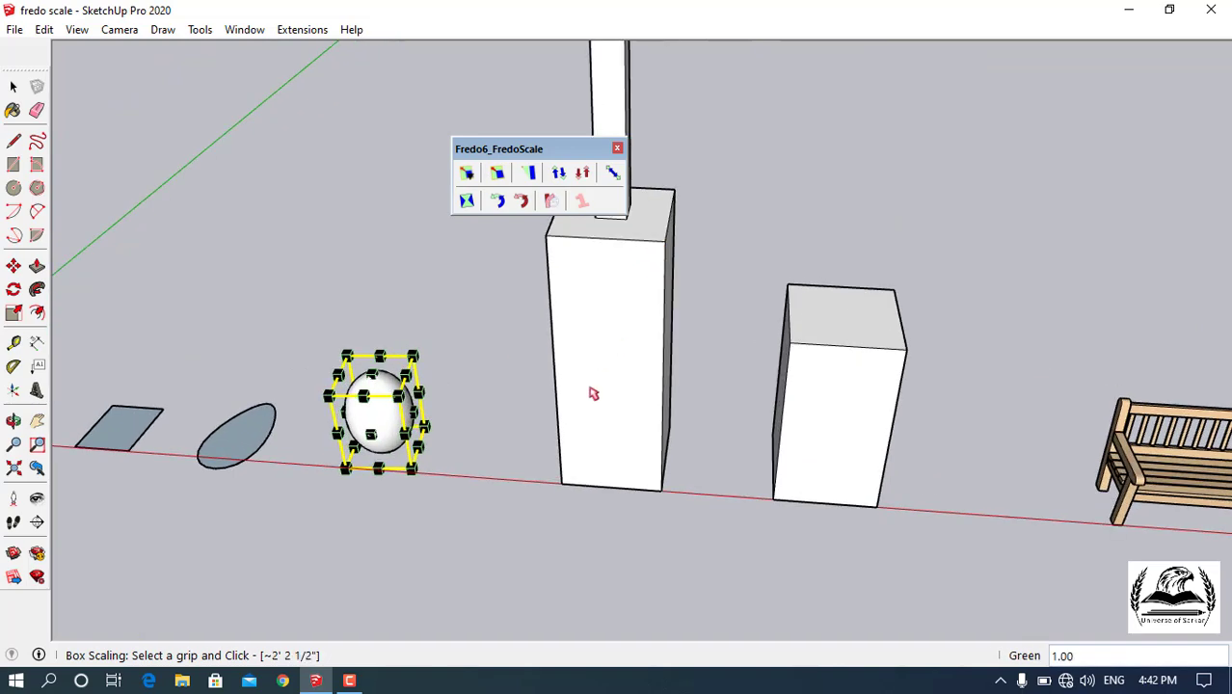
pyautogui.moveTo(541, 477); pyautogui.dragTo(582, 348, button='middle')
pyautogui.scroll(-4, 582, 348)
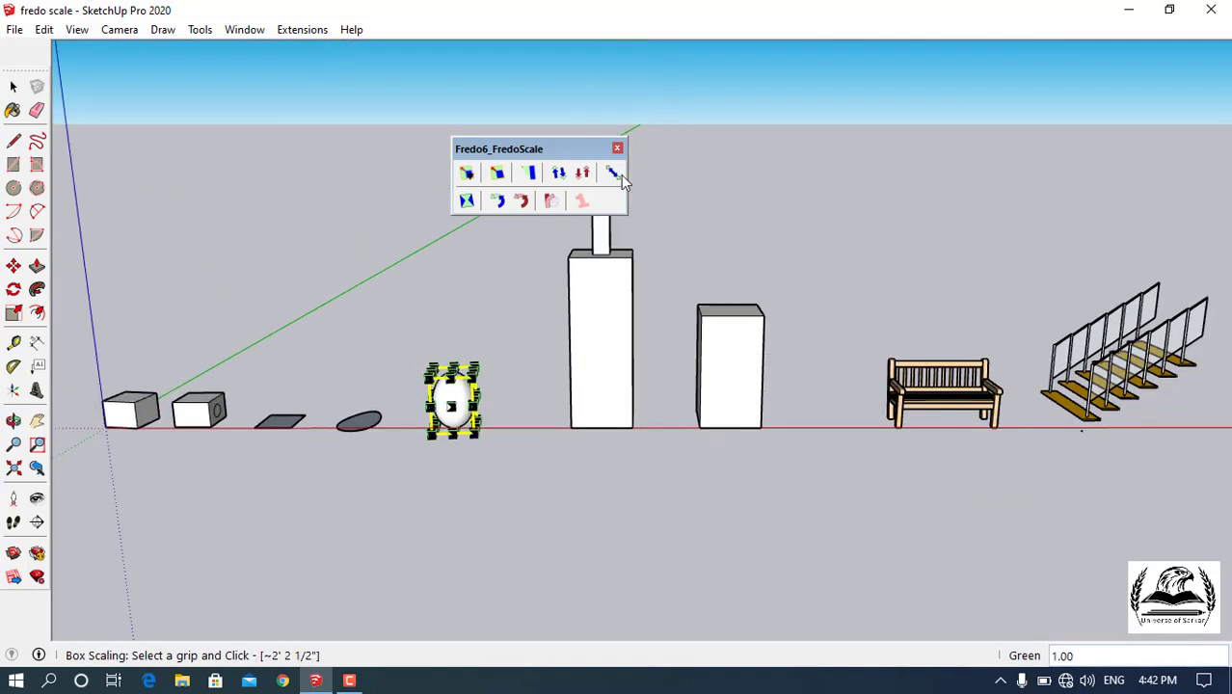
pyautogui.scroll(4, 641, 145)
pyautogui.moveTo(646, 205); pyautogui.dragTo(646, 352, button='middle')
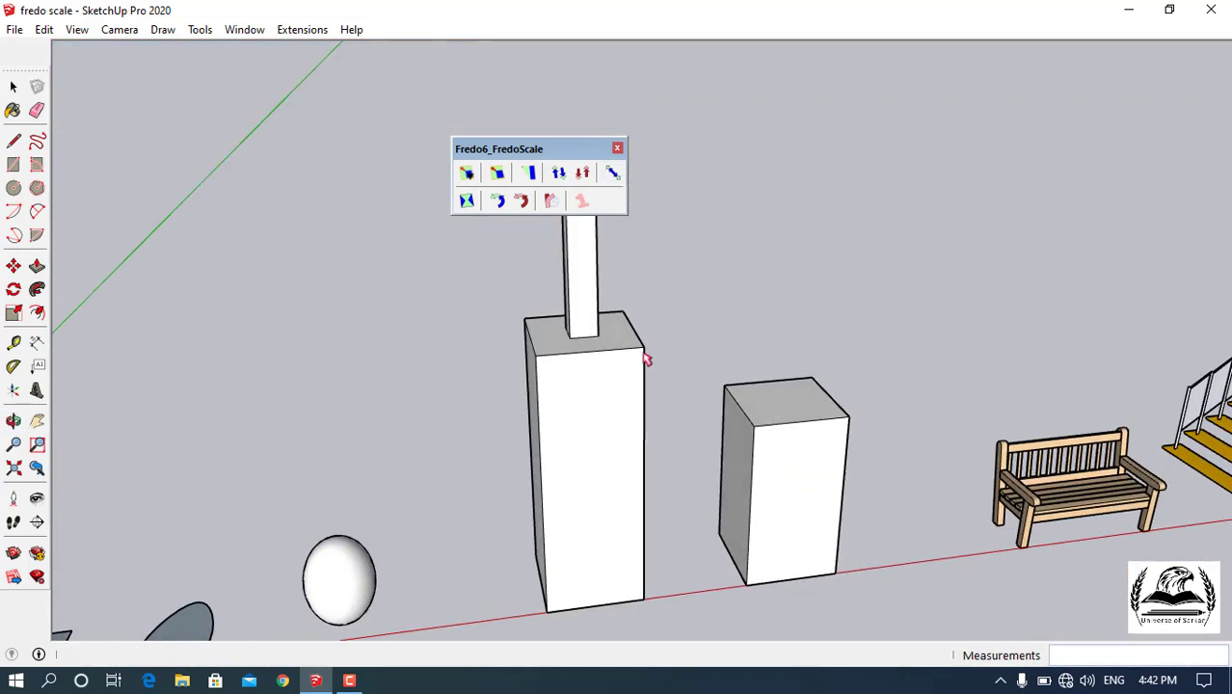
pyautogui.scroll(-2, 440, 361)
pyautogui.click(14, 87)
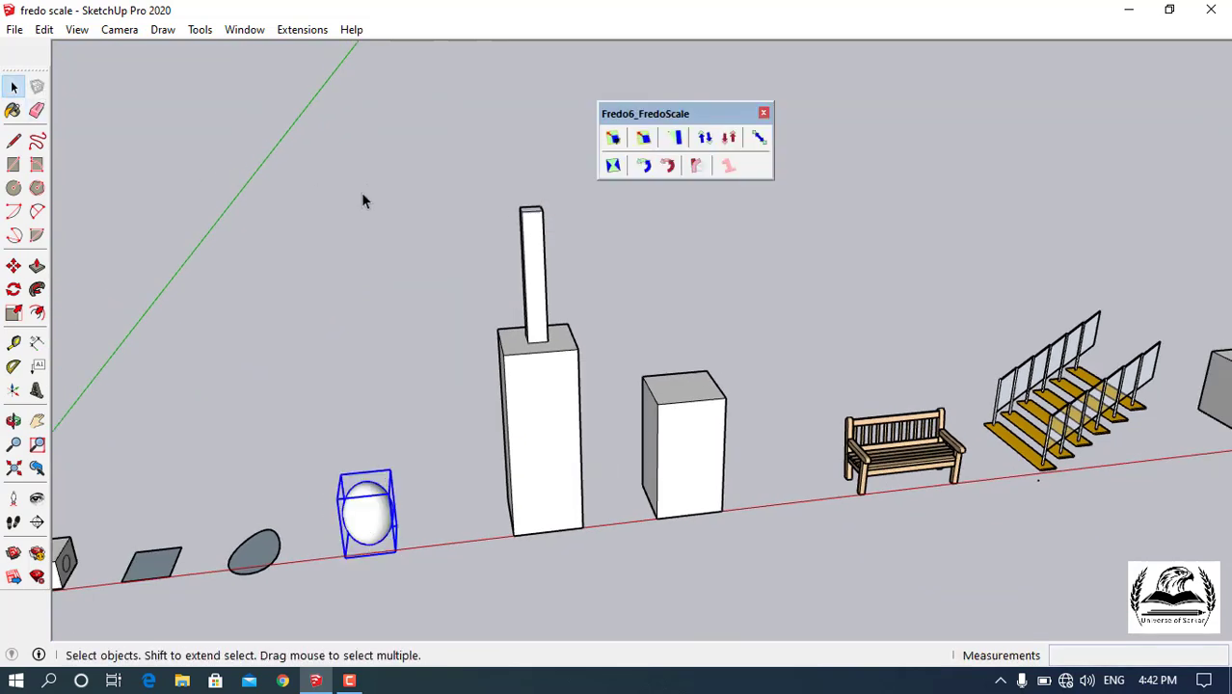
pyautogui.moveTo(448, 183); pyautogui.dragTo(598, 566)
pyautogui.rightClick(556, 477)
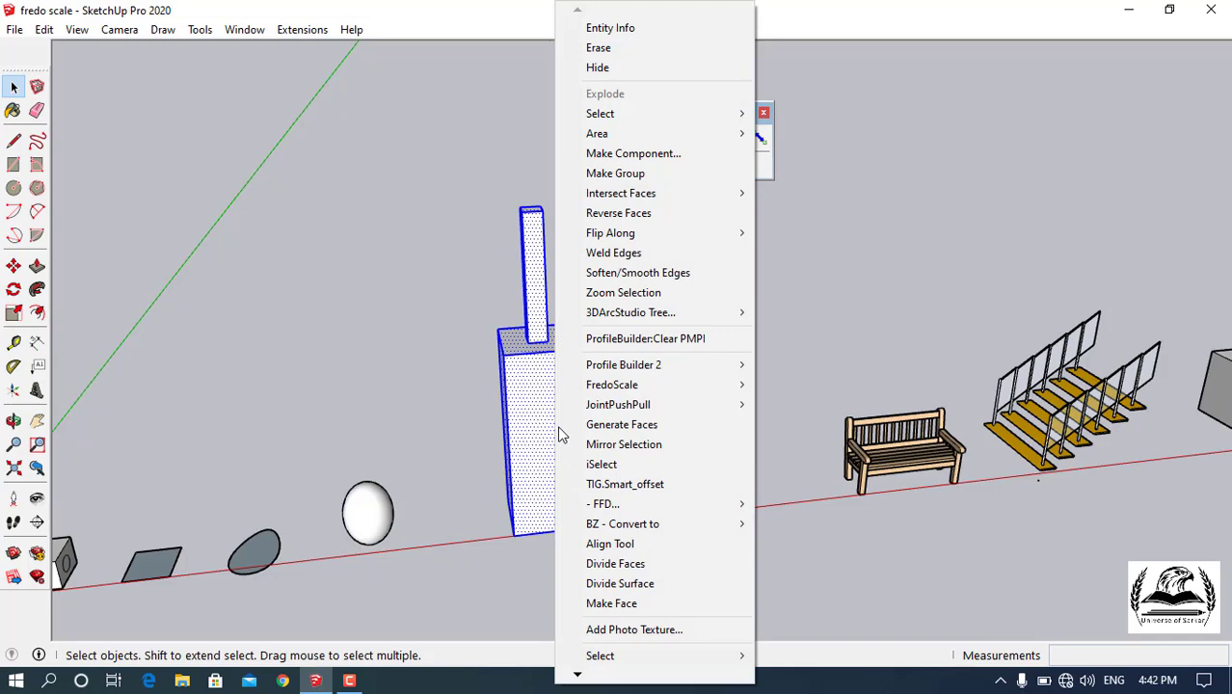
pyautogui.click(617, 174)
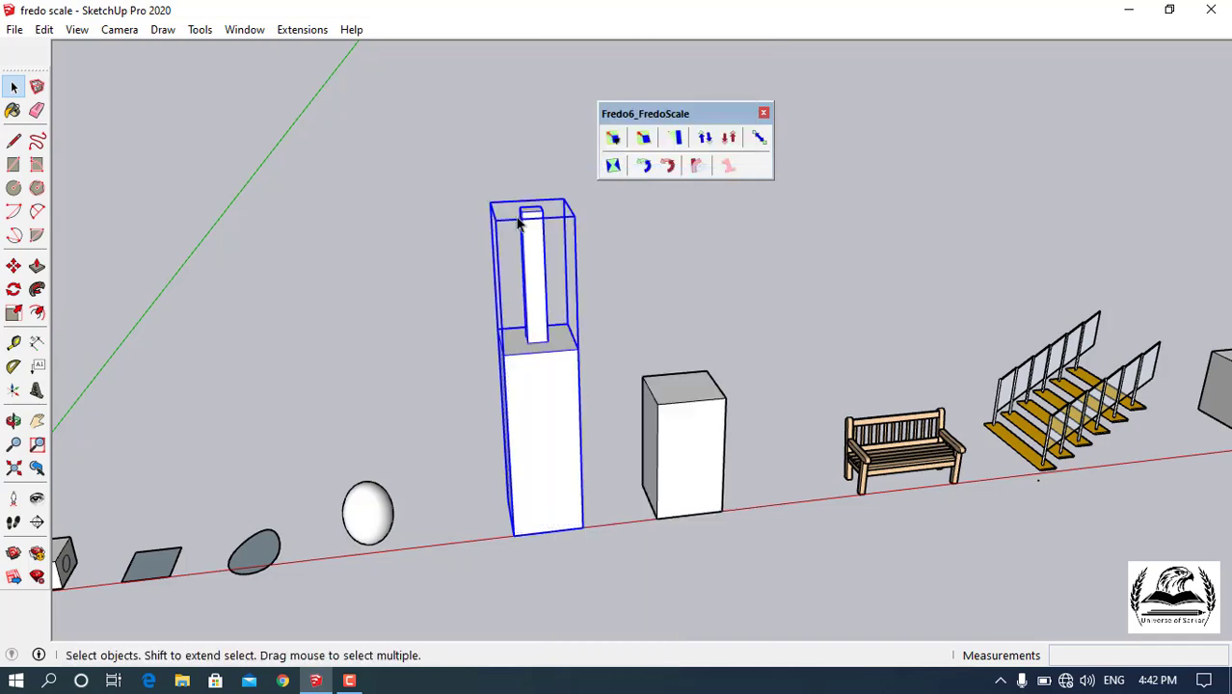
# Shorten the grouped tower vertically with Box Scaling to Target, using its ledge as origin and the neighboring box's top corner as target.
pyautogui.moveTo(523, 226); pyautogui.dragTo(548, 231, button='middle')
pyautogui.click(614, 139)
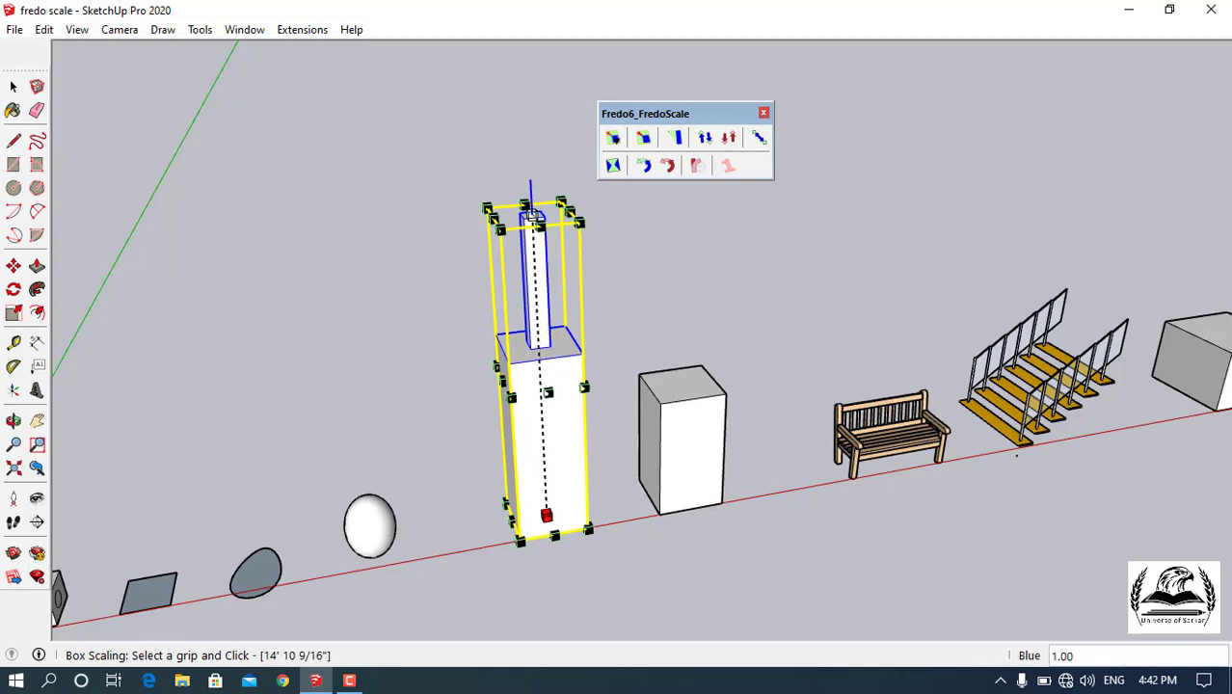
pyautogui.click(532, 216)
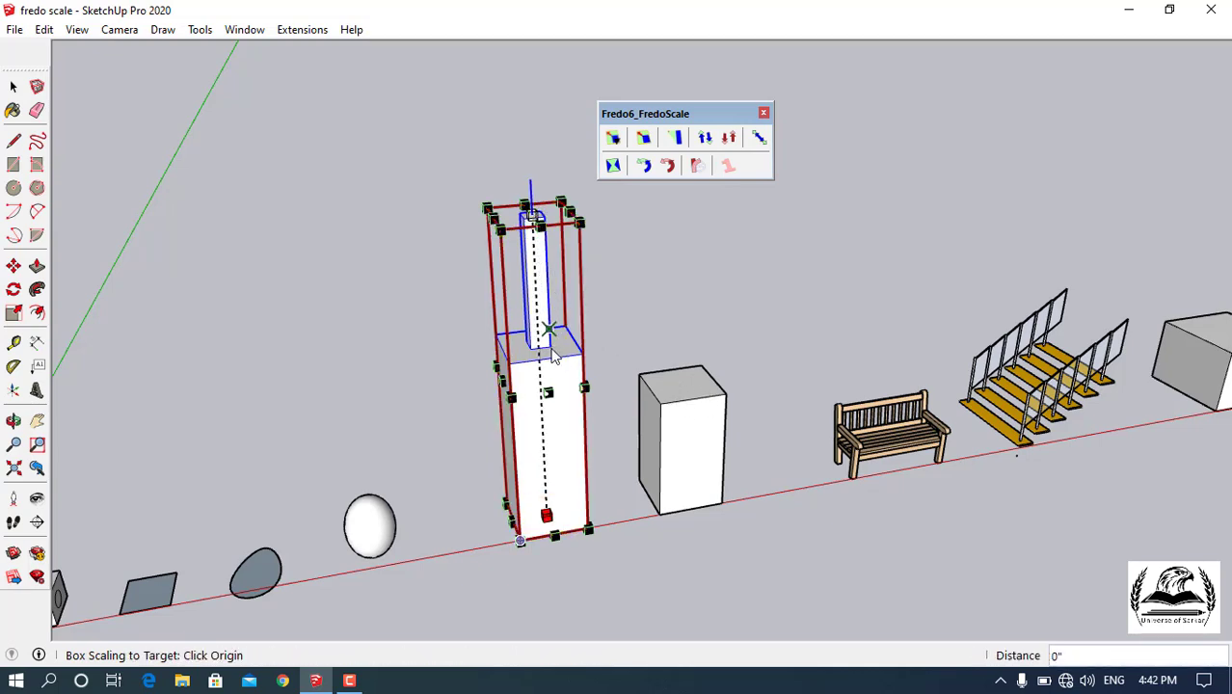
pyautogui.click(551, 353)
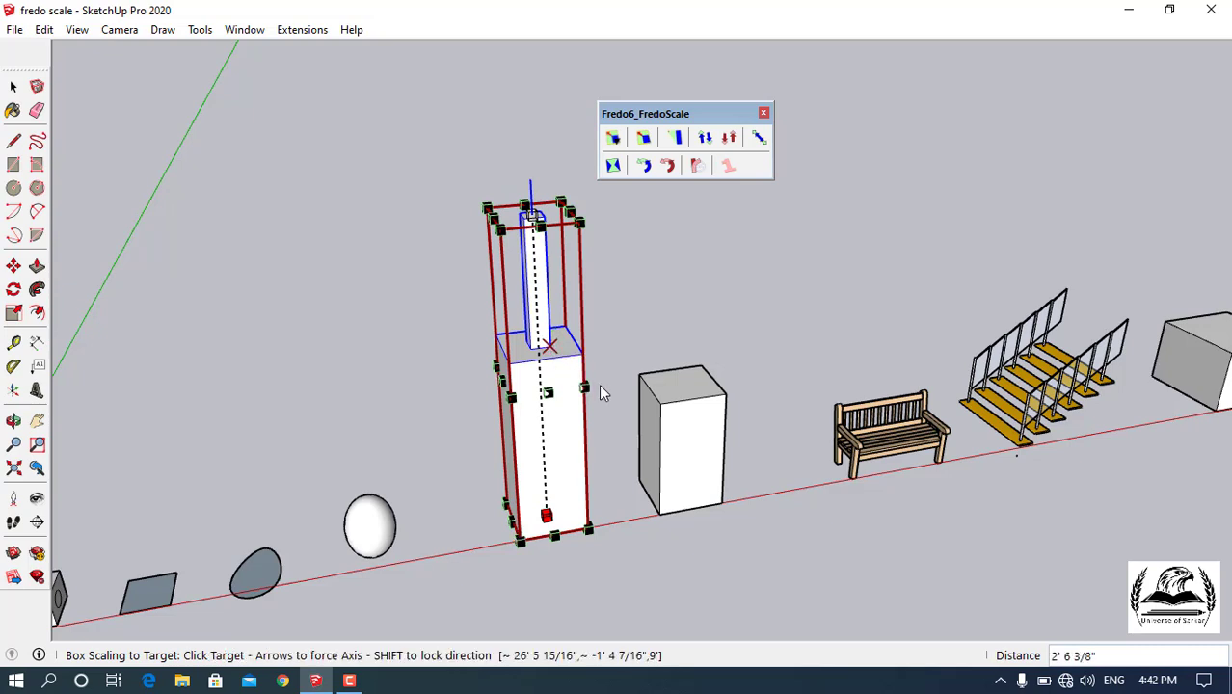
pyautogui.click(662, 409)
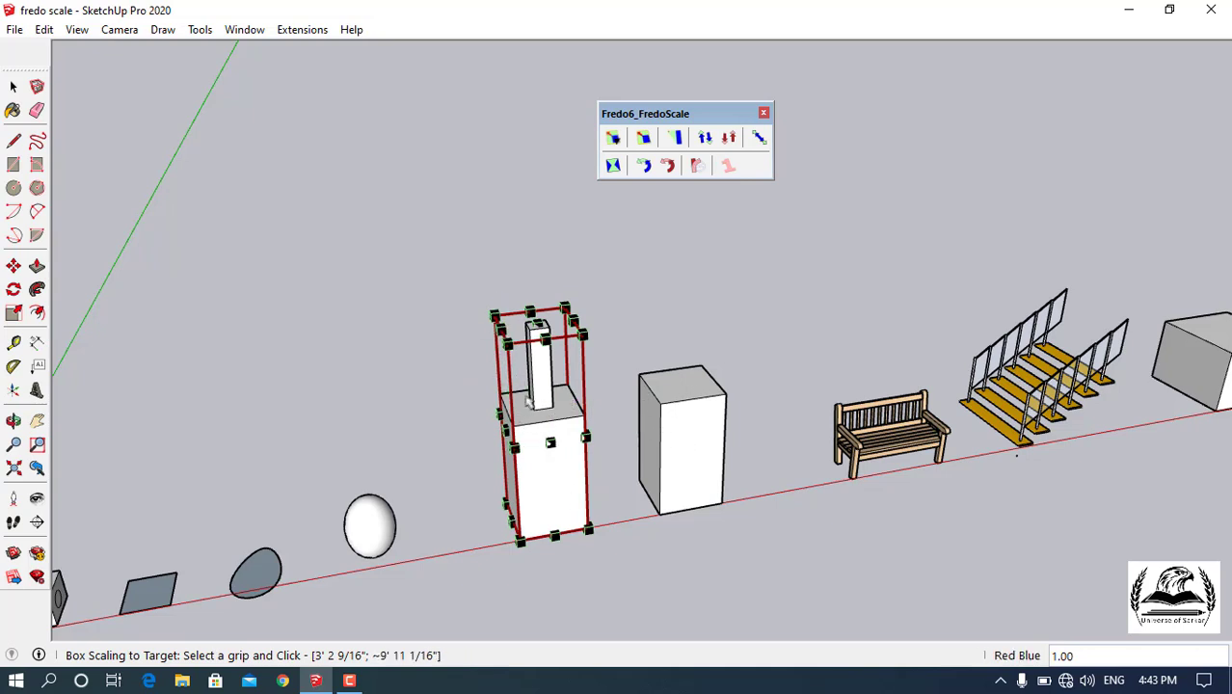
# Taper the top of the wooden bench to about 0.75 along the green axis with FredoScale Box Tapering.
pyautogui.moveTo(610, 457); pyautogui.dragTo(526, 448, button='middle')
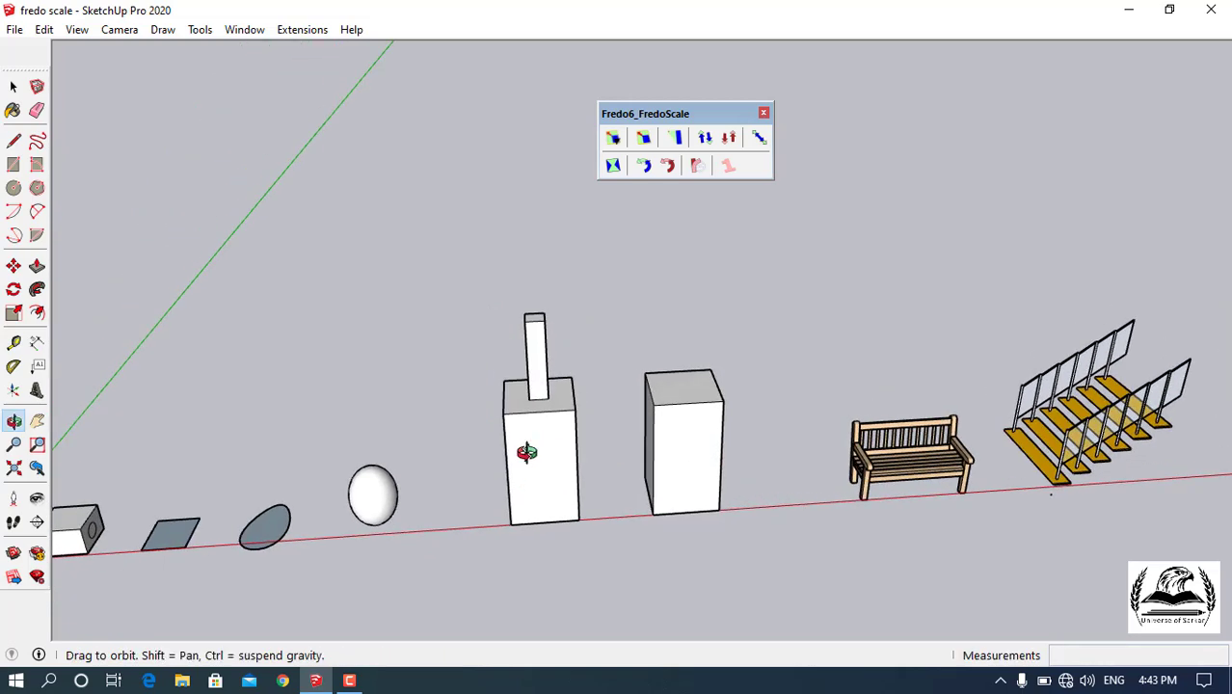
pyautogui.scroll(5, 999, 457)
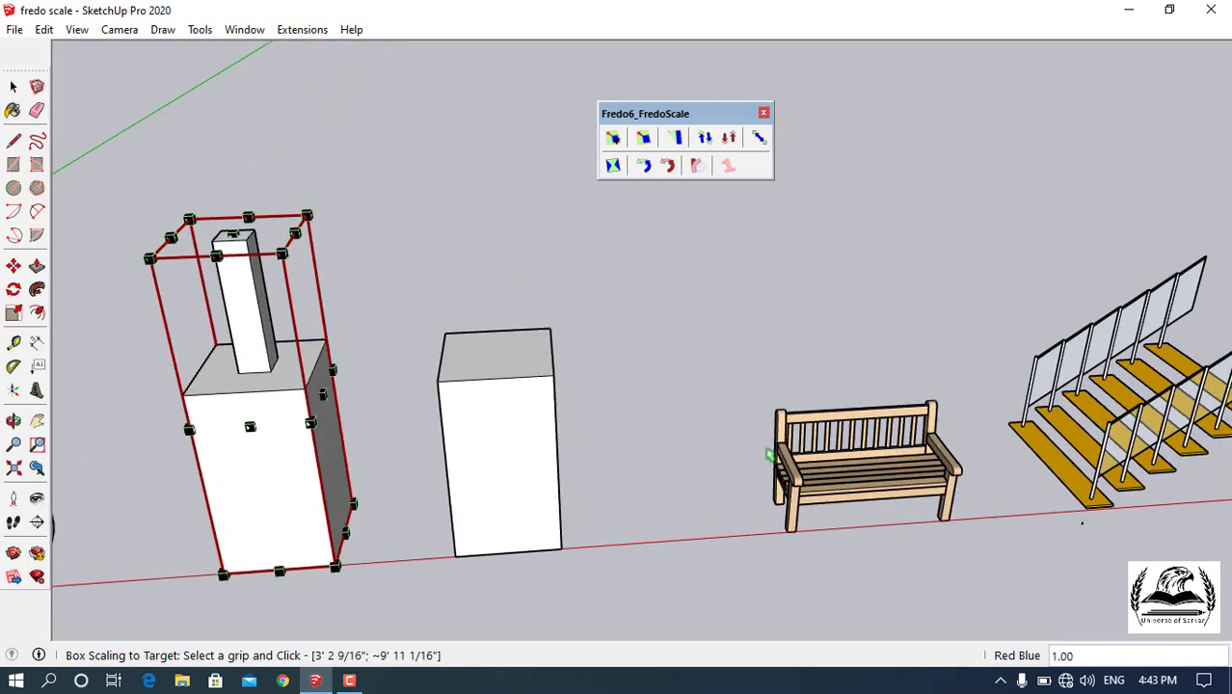
pyautogui.moveTo(779, 497); pyautogui.dragTo(897, 495, button='middle')
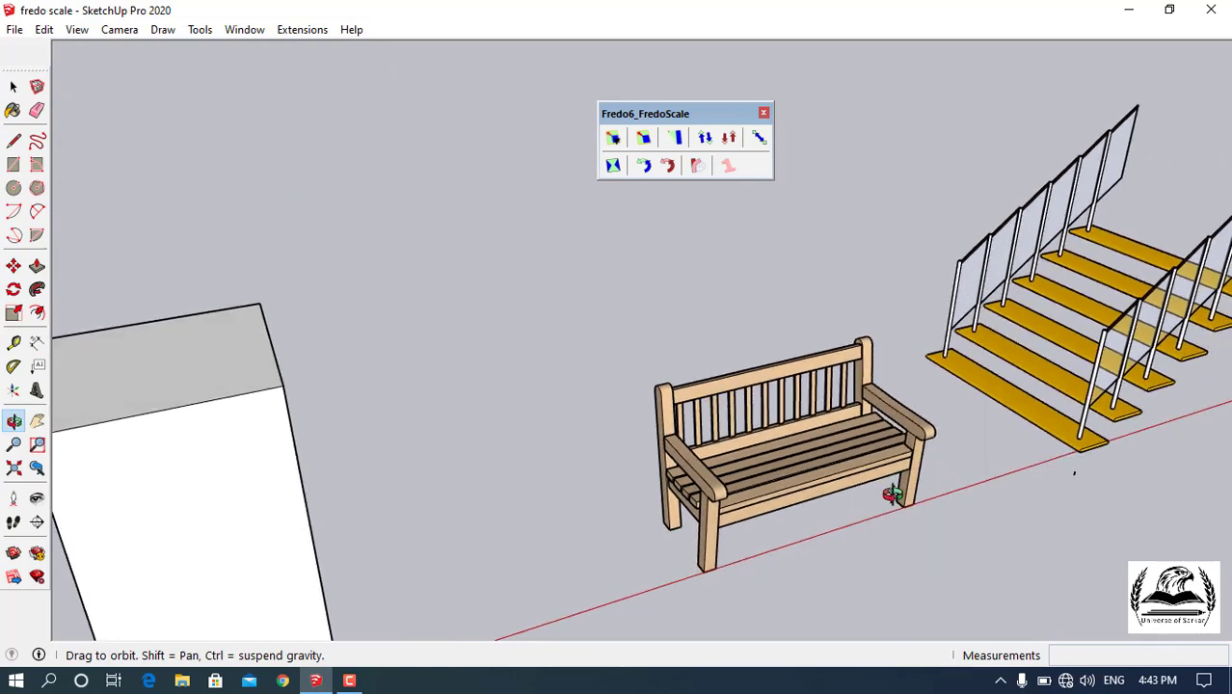
pyautogui.click(677, 138)
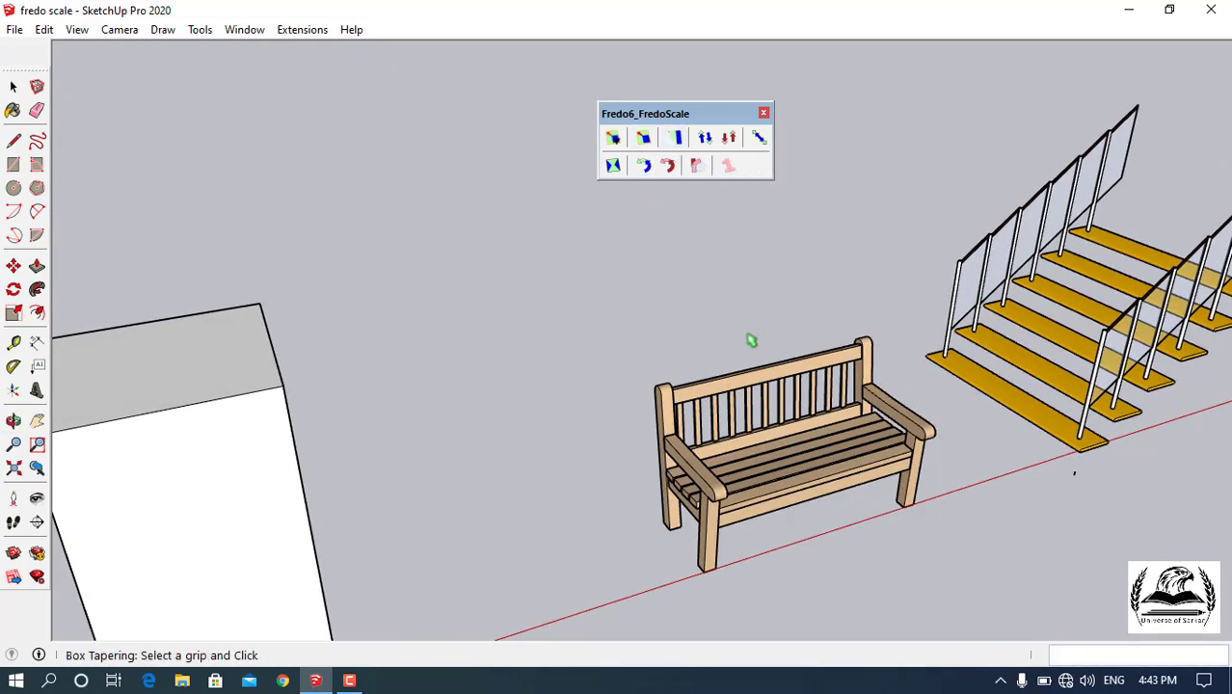
pyautogui.click(793, 455)
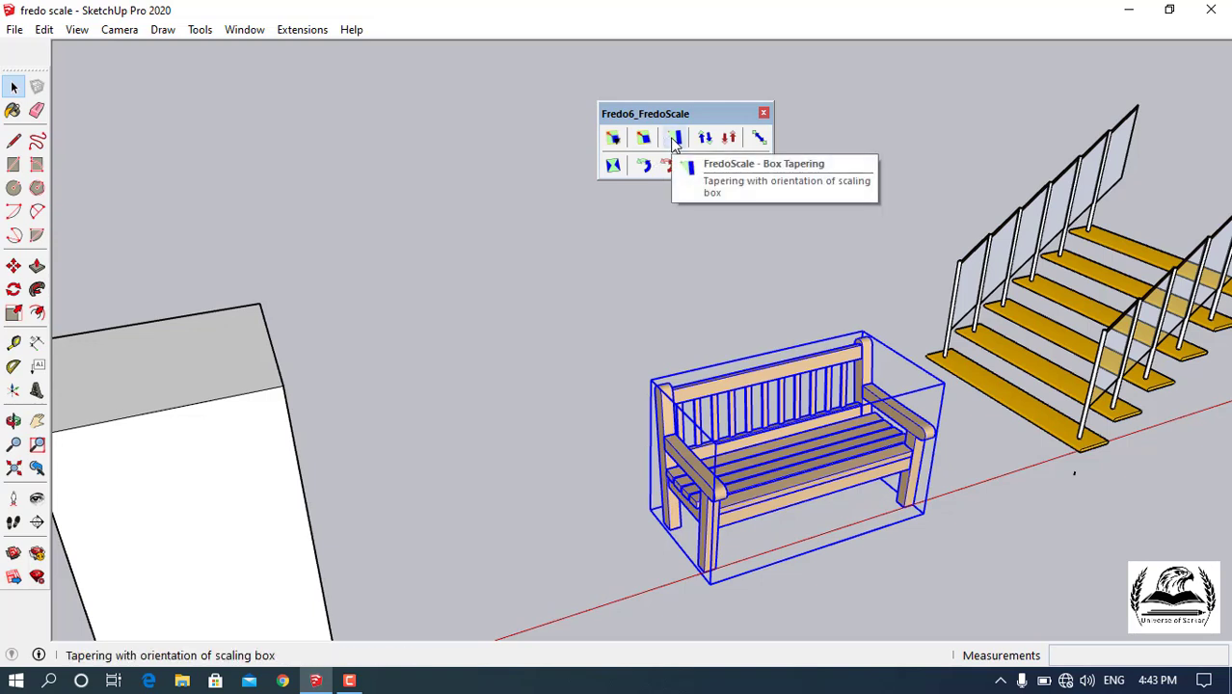
pyautogui.click(676, 138)
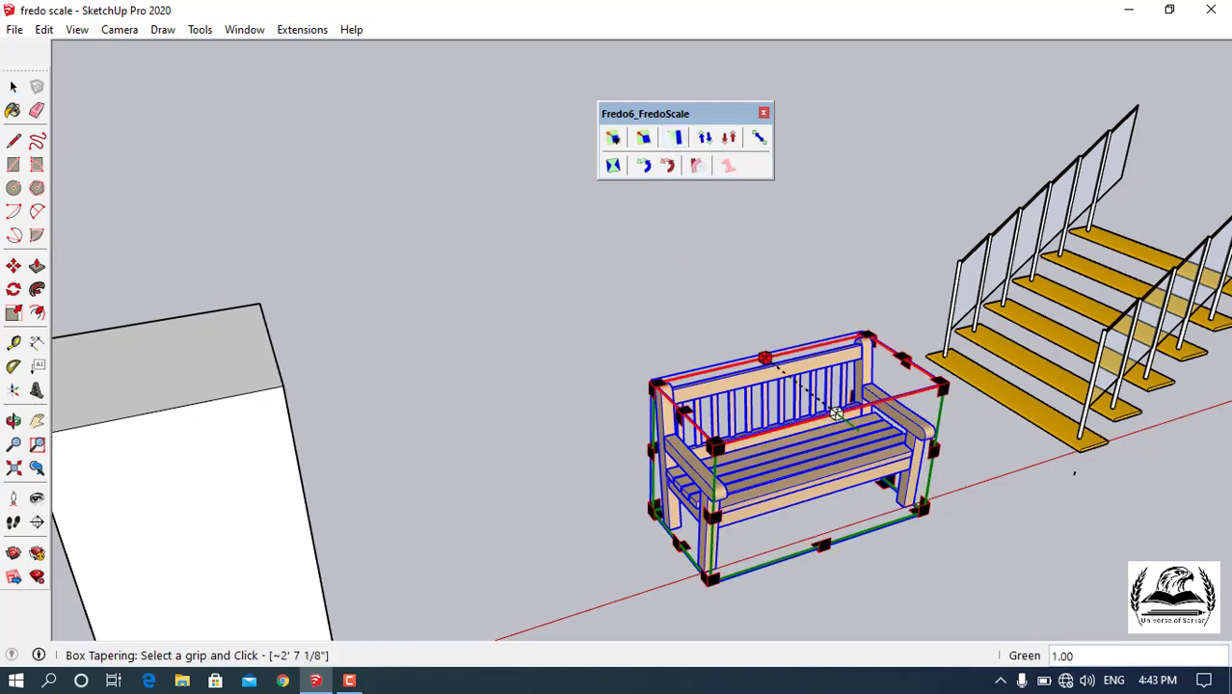
pyautogui.click(835, 413)
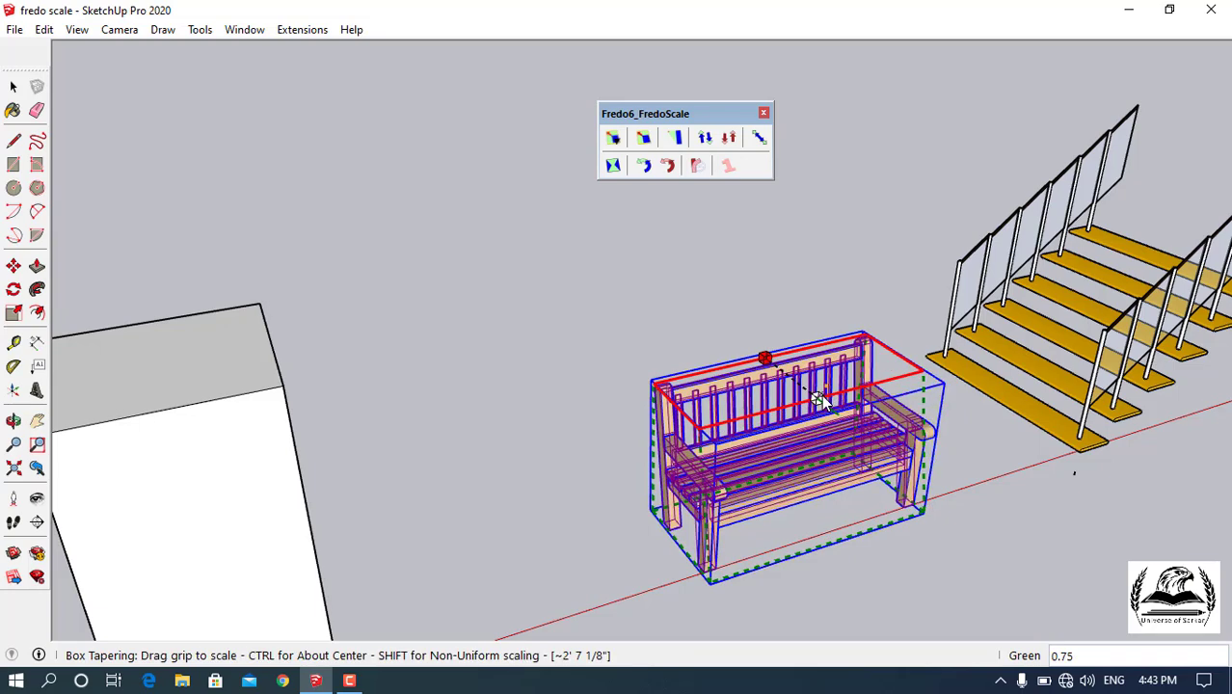
pyautogui.click(819, 394)
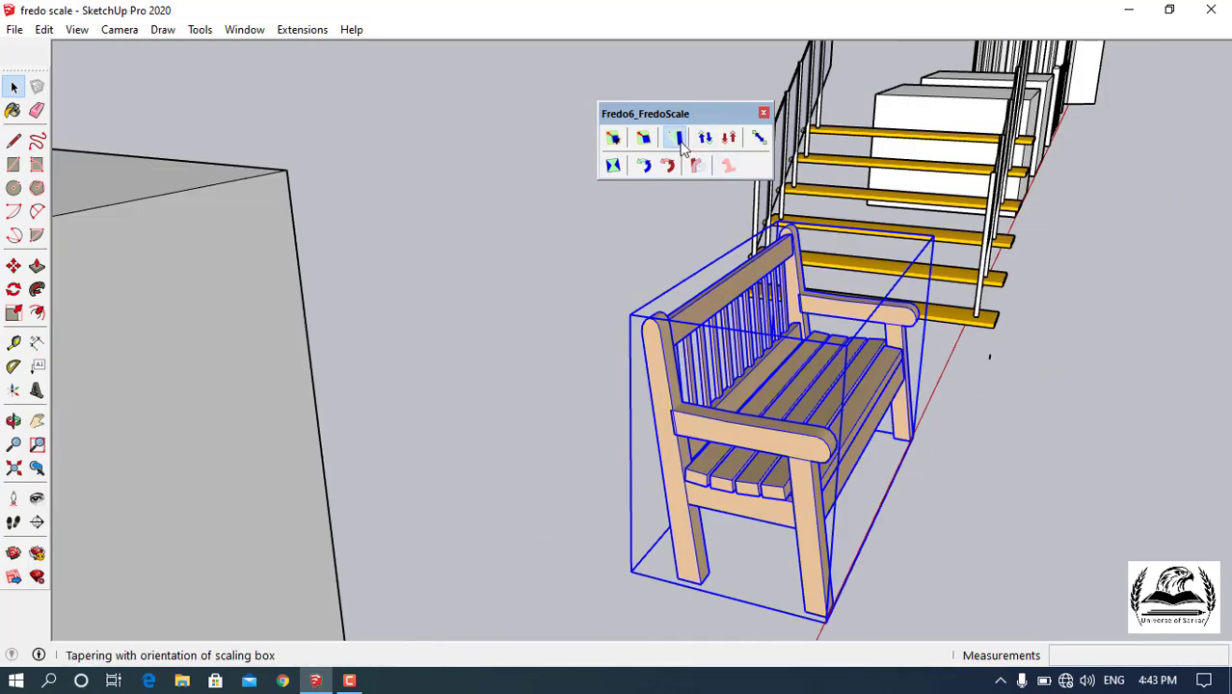
# Widen the bottom of the bench to about 1.30 along the green axis with Box Tapering so its front legs splay outward.
pyautogui.click(681, 141)
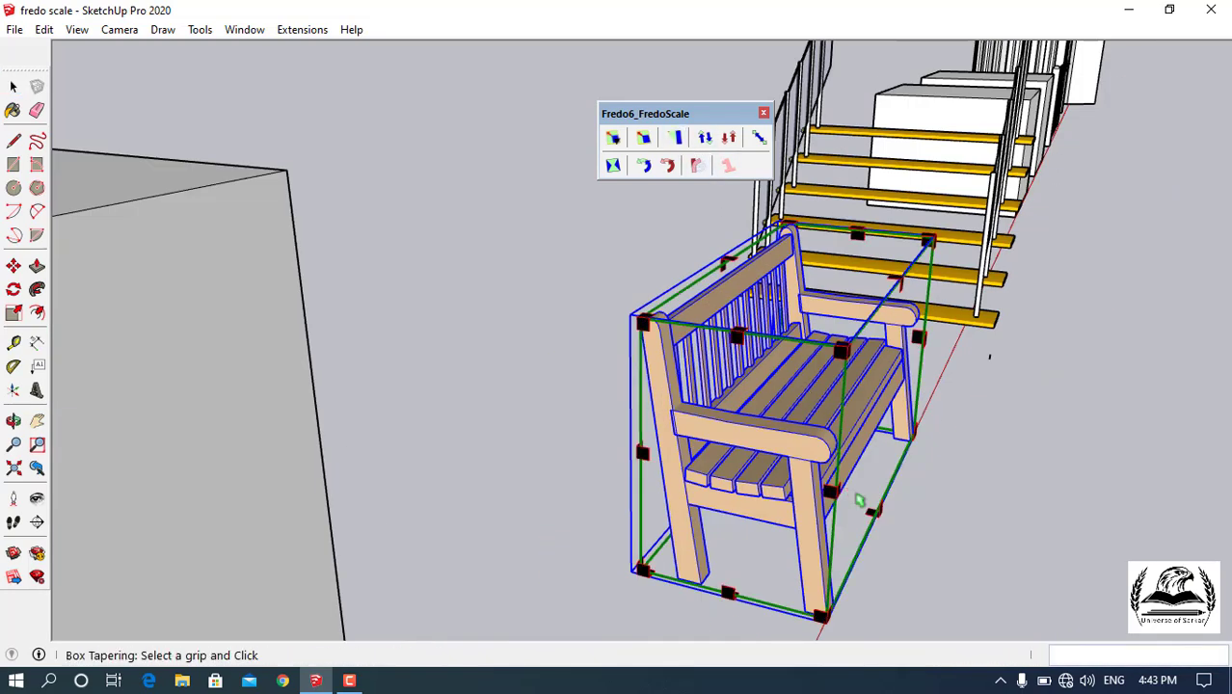
pyautogui.click(860, 502)
pyautogui.click(929, 518)
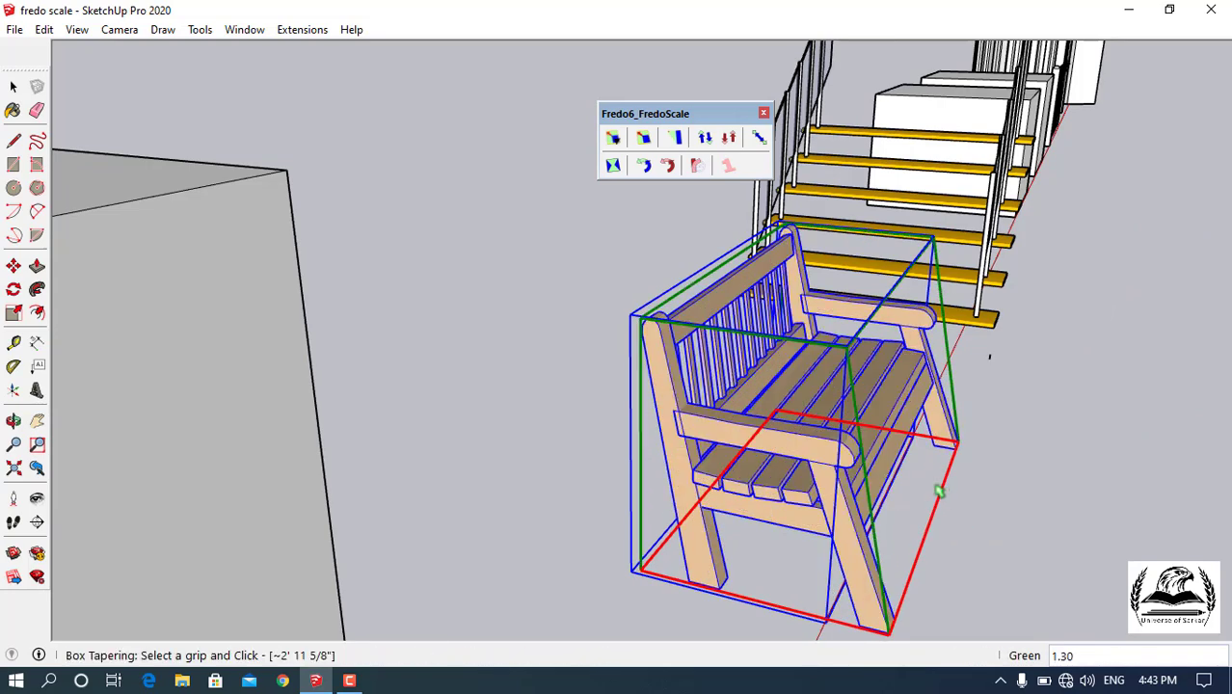
pyautogui.click(630, 500)
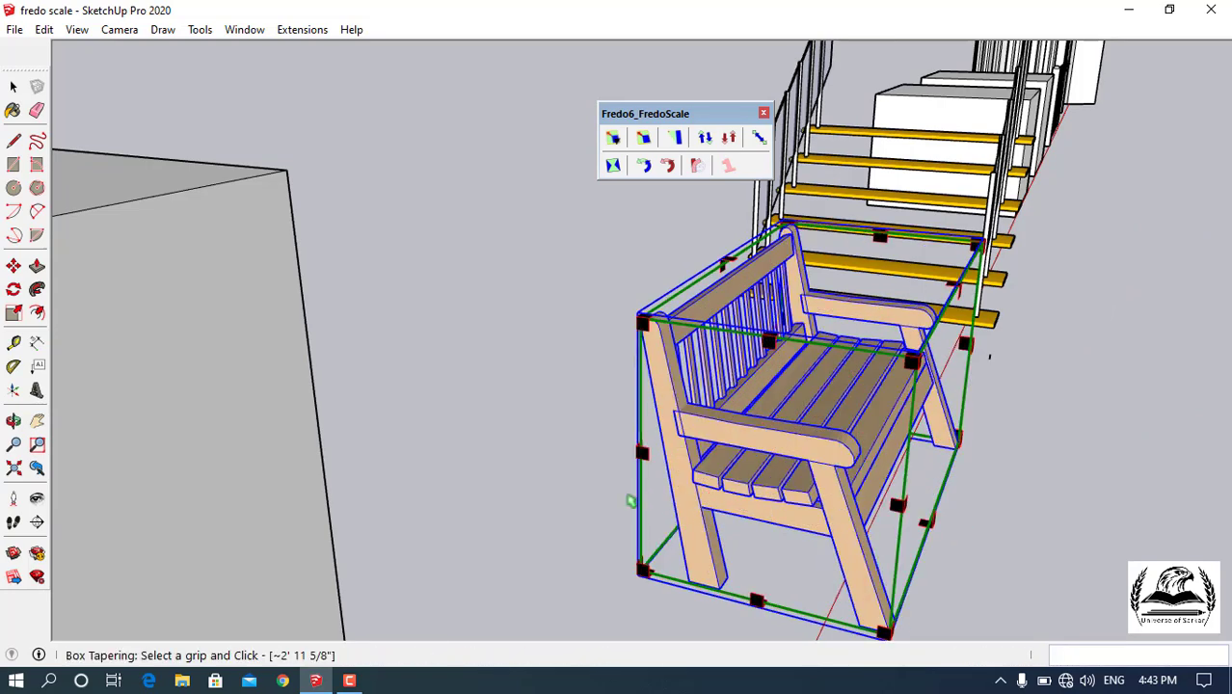
# Select the staircase with glass railings and activate Box Tapering on it.
pyautogui.scroll(-4, 477, 395)
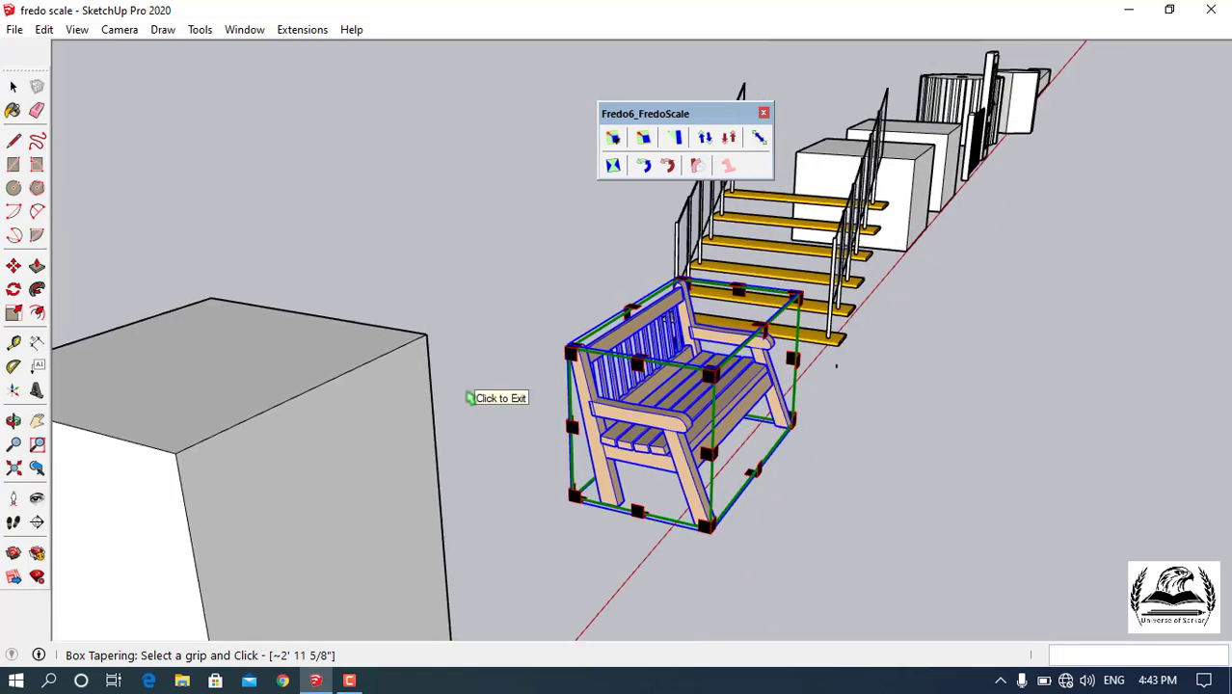
pyautogui.moveTo(473, 396); pyautogui.dragTo(449, 451, button='middle')
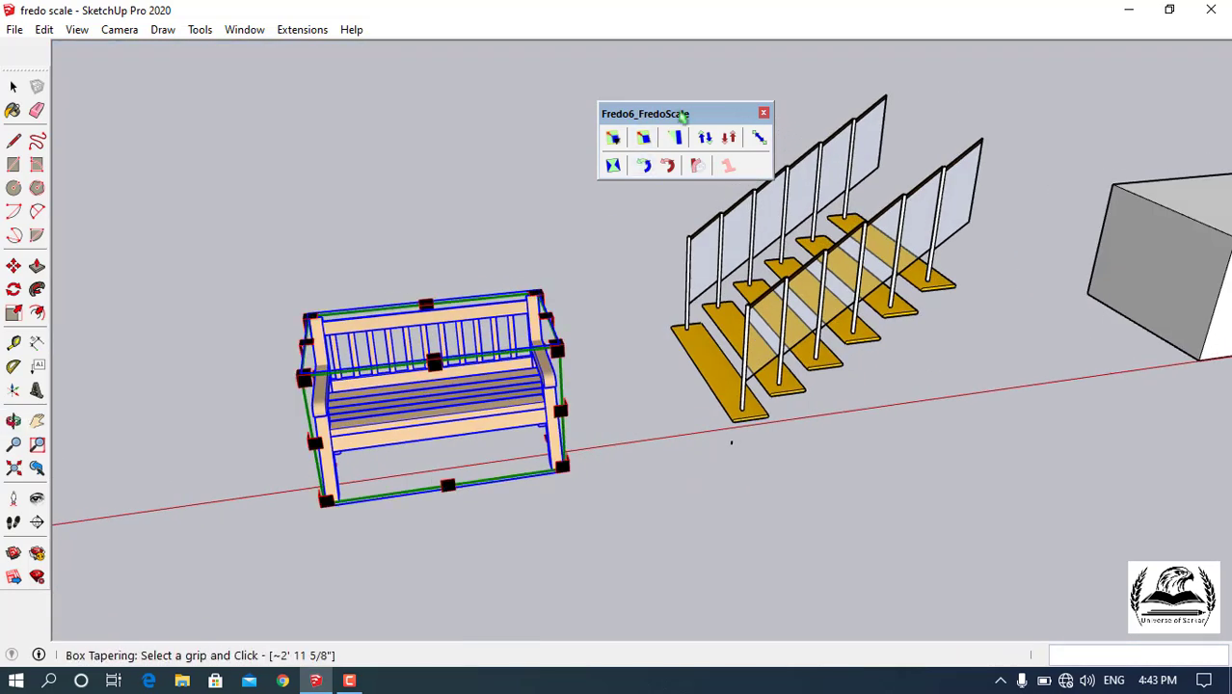
pyautogui.moveTo(757, 372); pyautogui.dragTo(762, 384, button='middle')
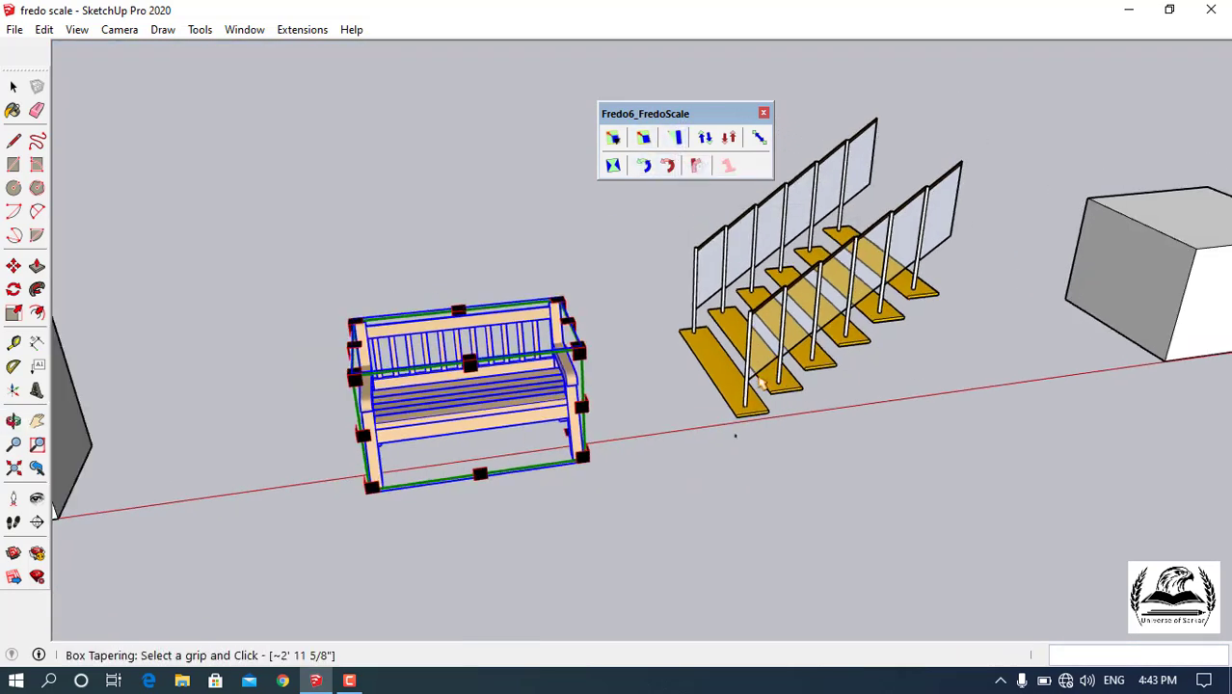
pyautogui.scroll(3, 996, 199)
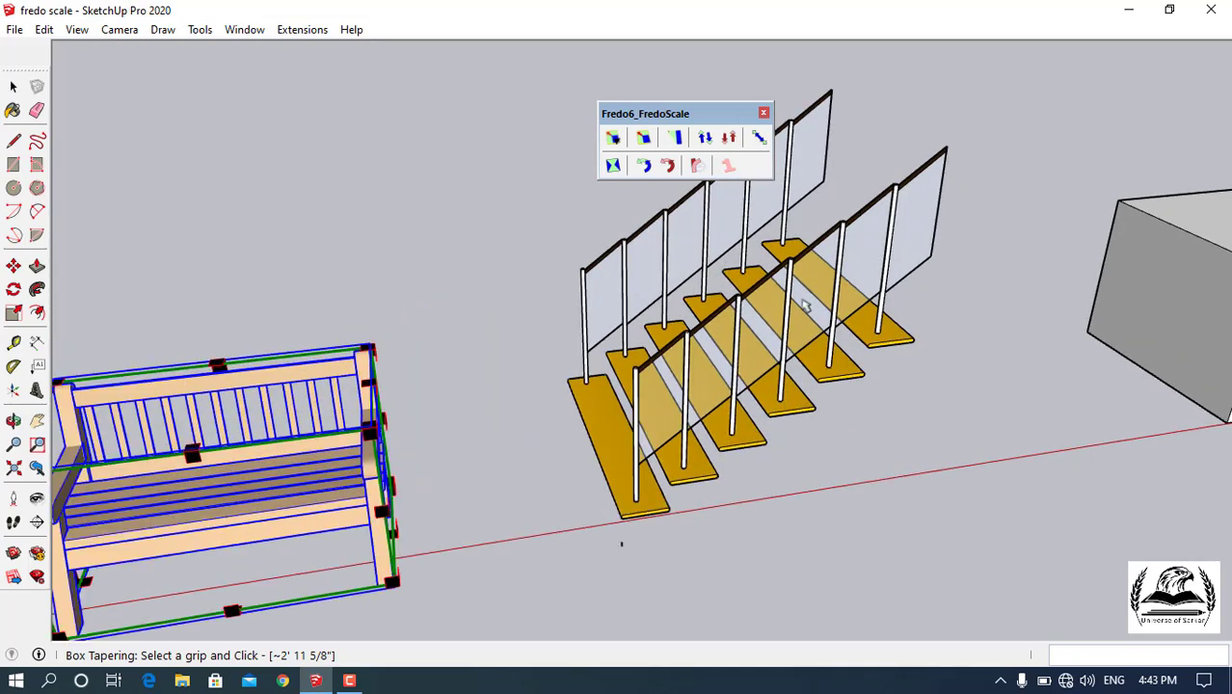
pyautogui.press('space')
pyautogui.click(791, 318)
pyautogui.moveTo(790, 318); pyautogui.dragTo(619, 358, button='middle')
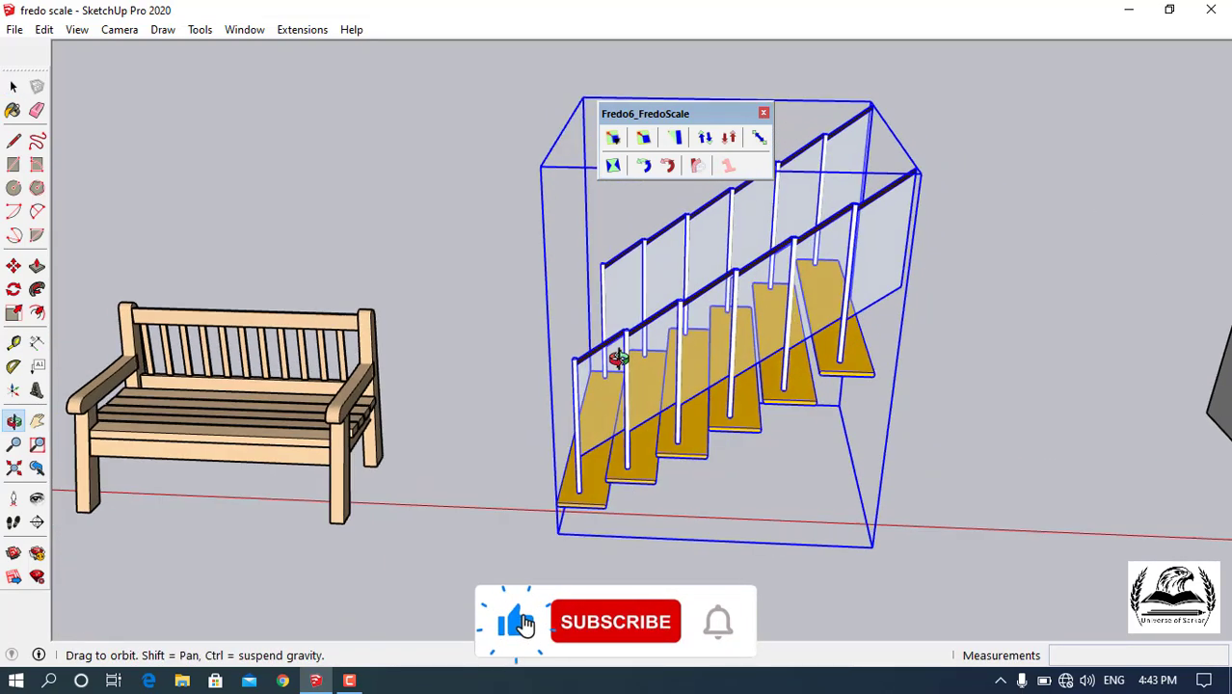
pyautogui.click(677, 138)
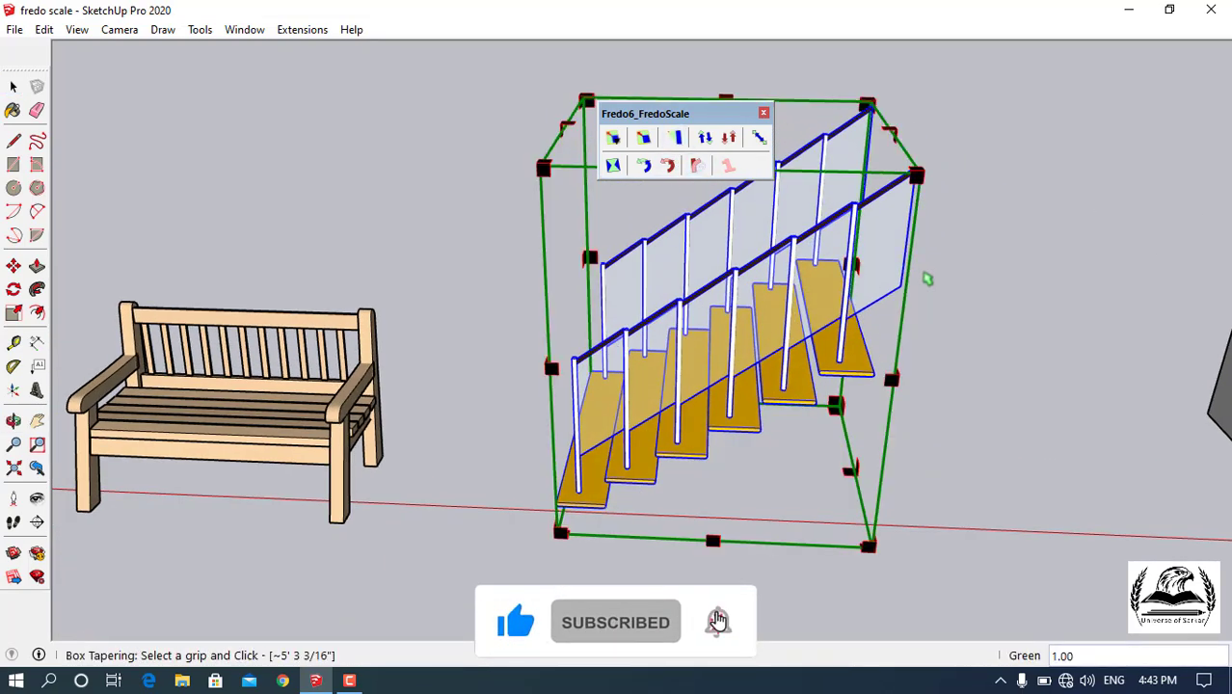
# Try tapering the high end of the staircase along the blue axis, and undo it.
pyautogui.moveTo(908, 393); pyautogui.dragTo(729, 446, button='middle')
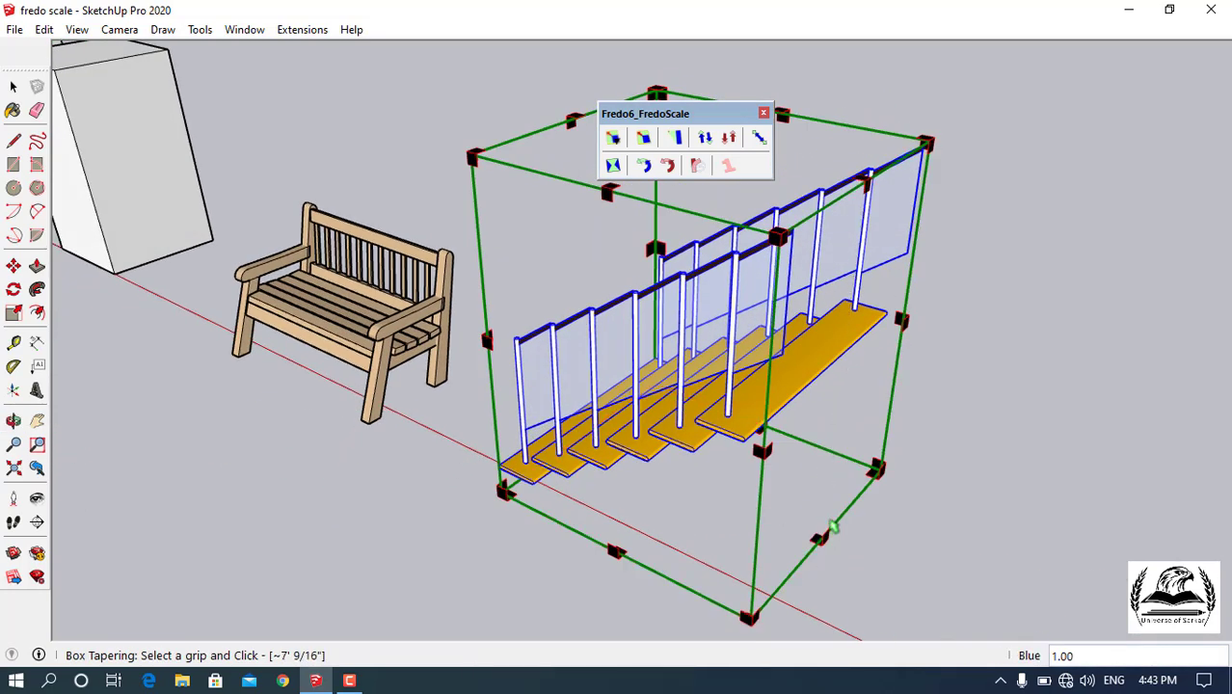
pyautogui.moveTo(822, 538); pyautogui.dragTo(834, 437)
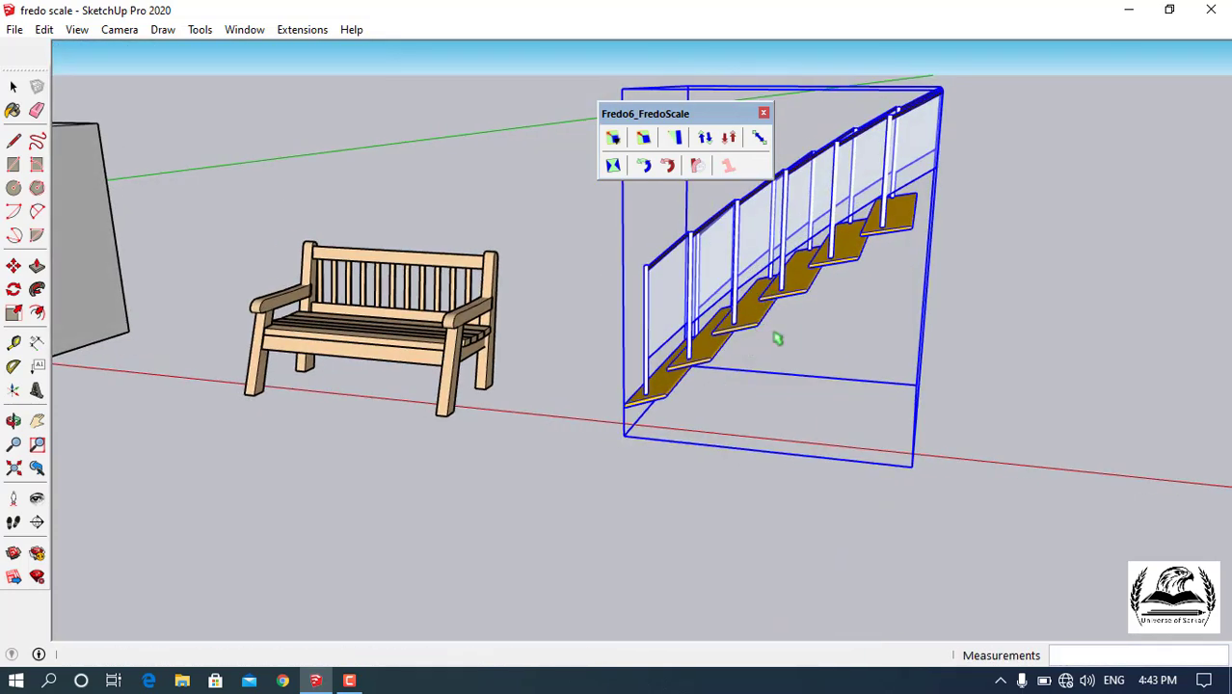
pyautogui.hotkey('ctrl', 'z')
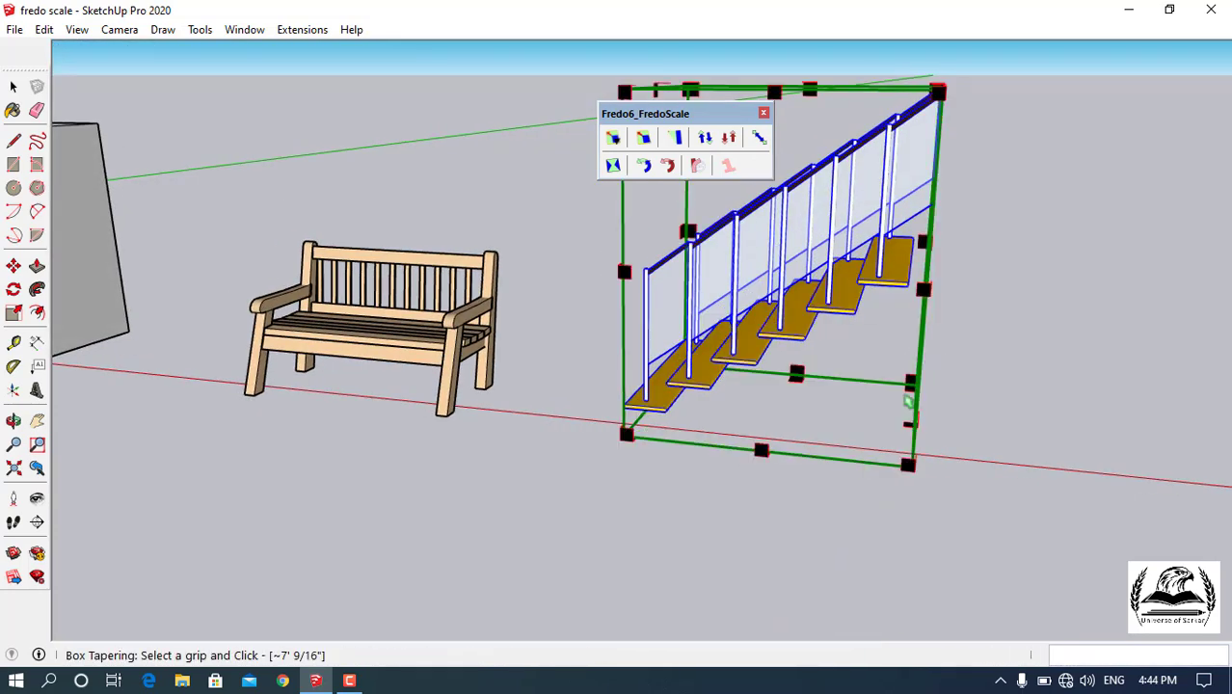
# Taper the high end of the staircase to about 1.41 along the blue axis with Box Tapering.
pyautogui.scroll(-6, 906, 400)
pyautogui.moveTo(910, 267); pyautogui.dragTo(770, 353, button='middle')
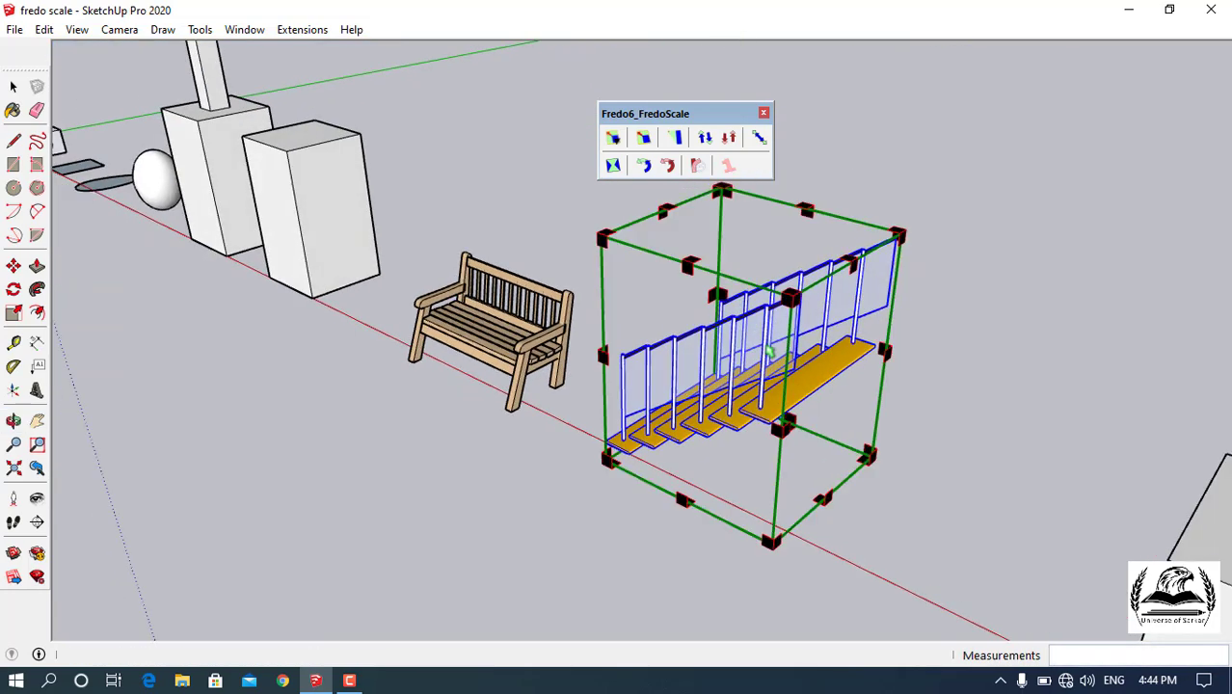
pyautogui.moveTo(822, 498); pyautogui.dragTo(836, 141)
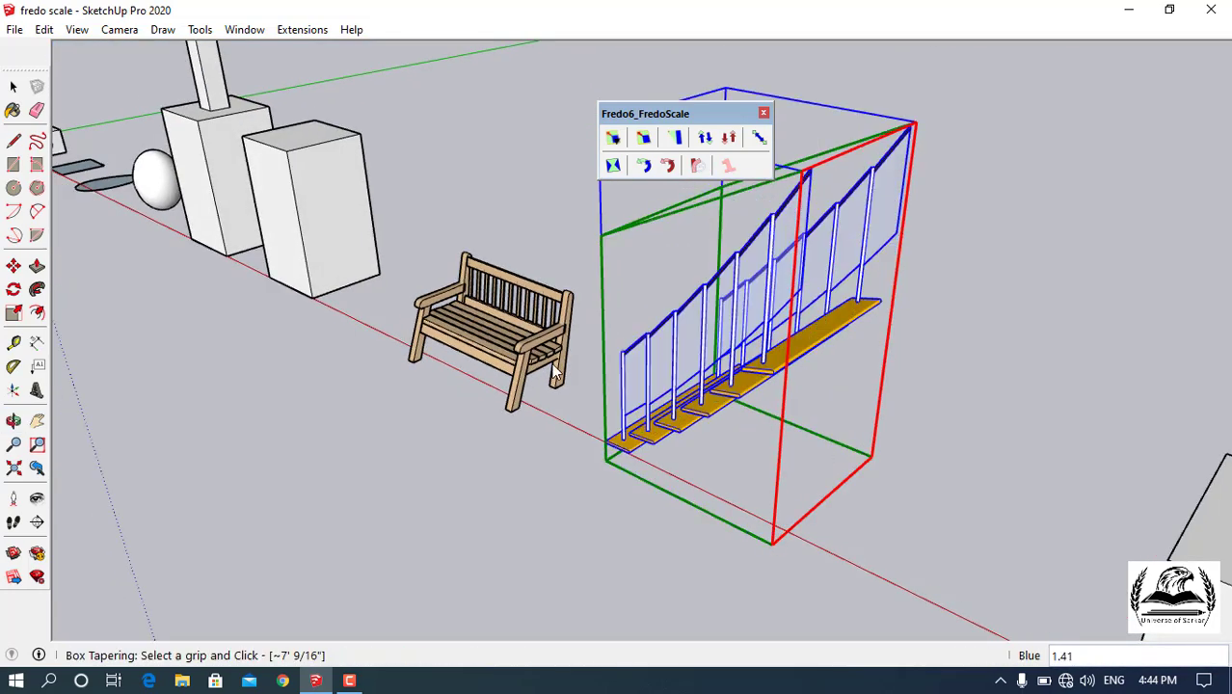
pyautogui.moveTo(563, 366); pyautogui.dragTo(461, 323, button='middle')
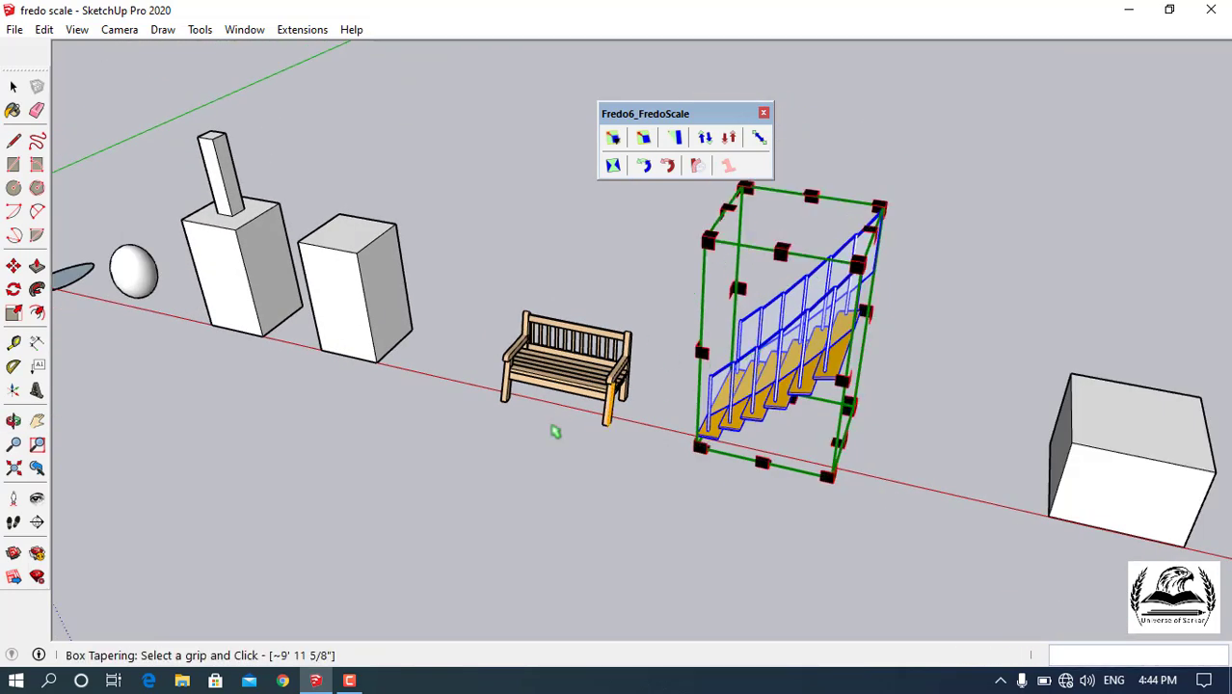
# Select the whole box nearest the staircase and activate Box Planar Shearing on it.
pyautogui.scroll(-4, 540, 433)
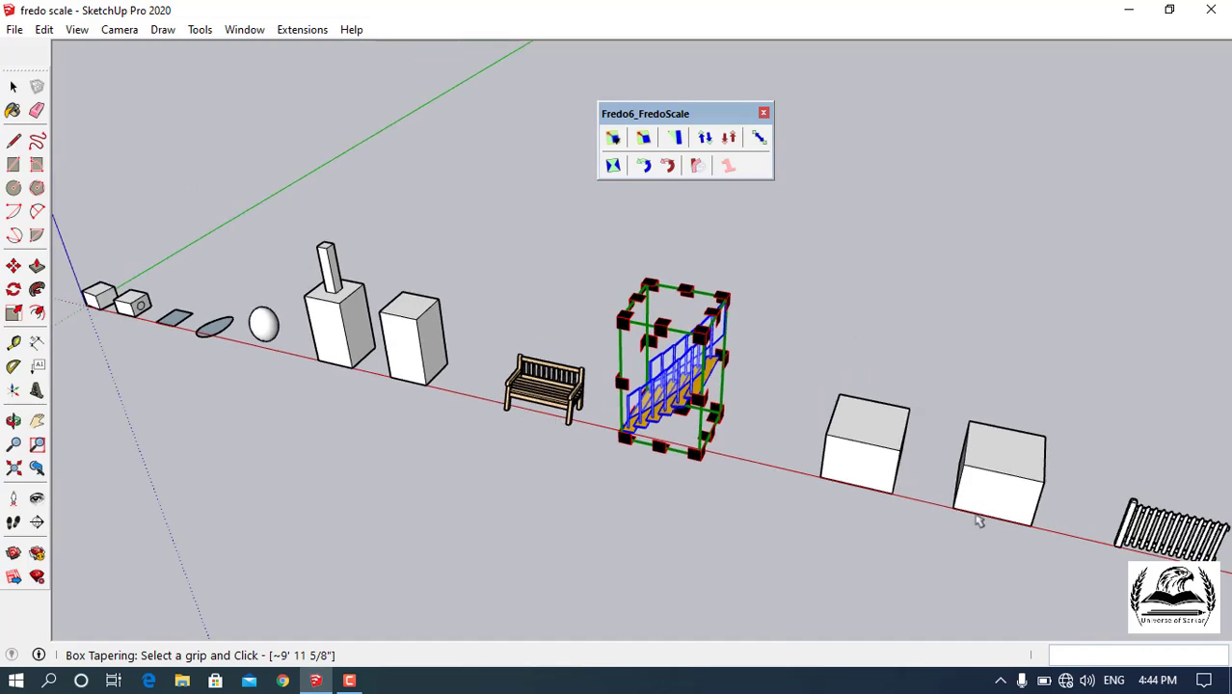
pyautogui.scroll(3, 979, 511)
pyautogui.scroll(2, 979, 511)
pyautogui.moveTo(720, 497); pyautogui.dragTo(922, 481, button='middle')
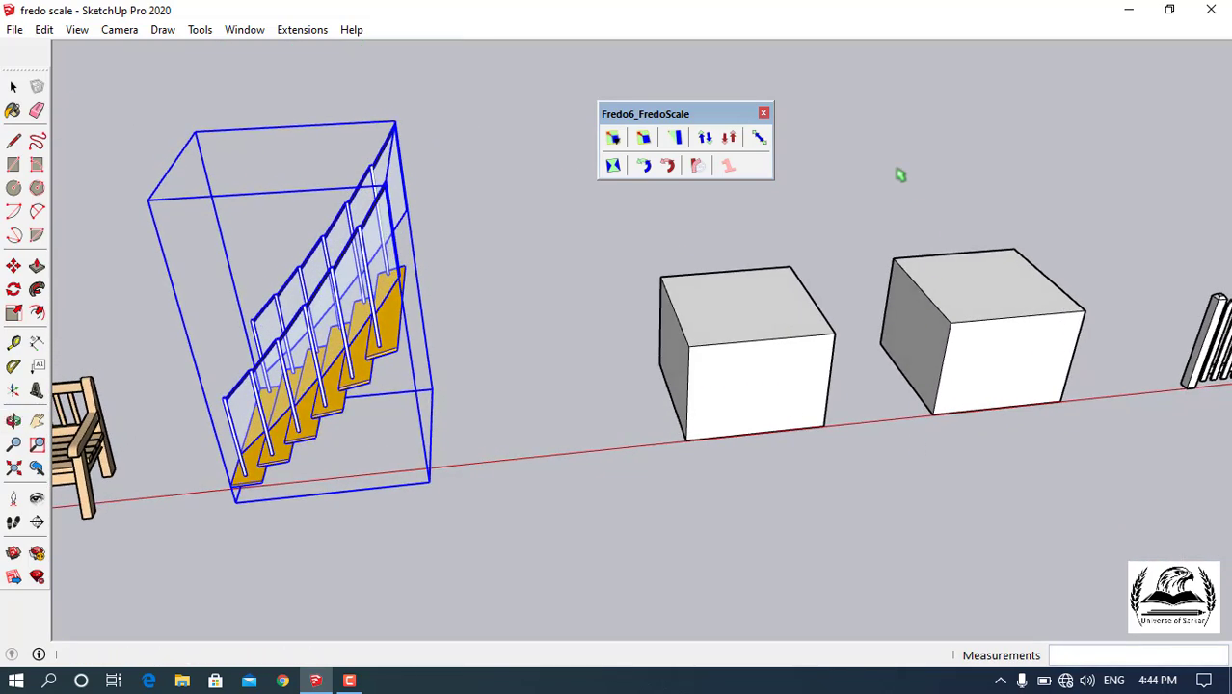
pyautogui.click(705, 138)
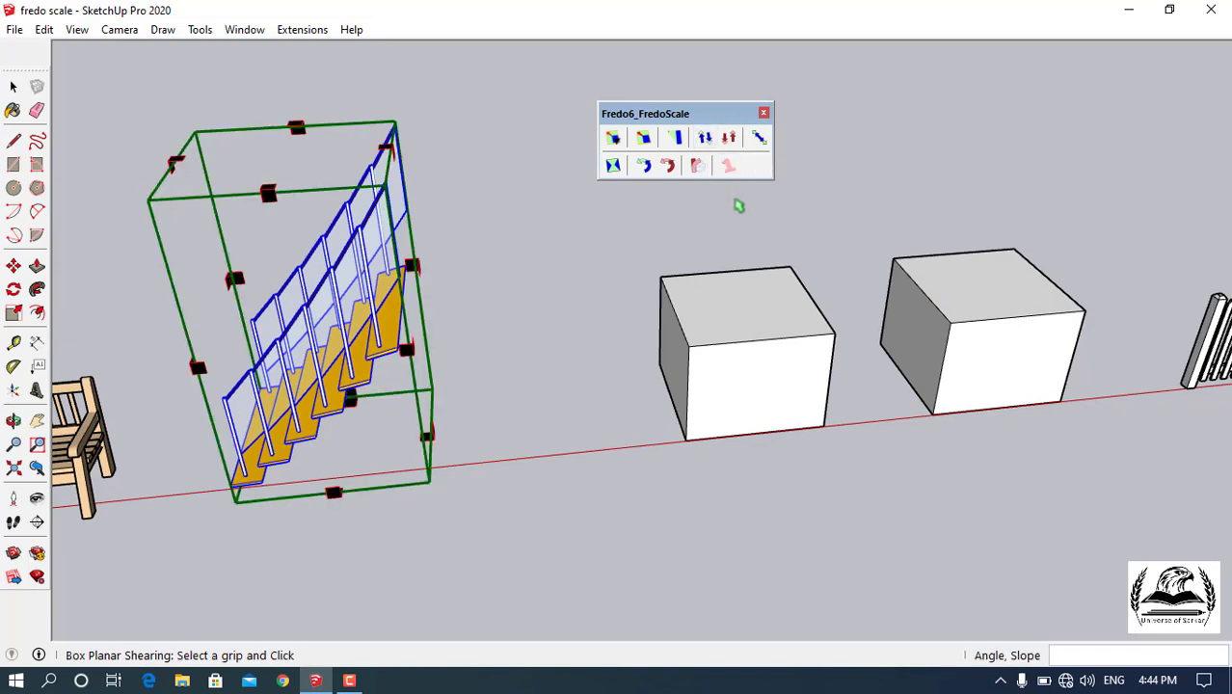
pyautogui.click(738, 210)
pyautogui.moveTo(622, 248); pyautogui.dragTo(850, 467)
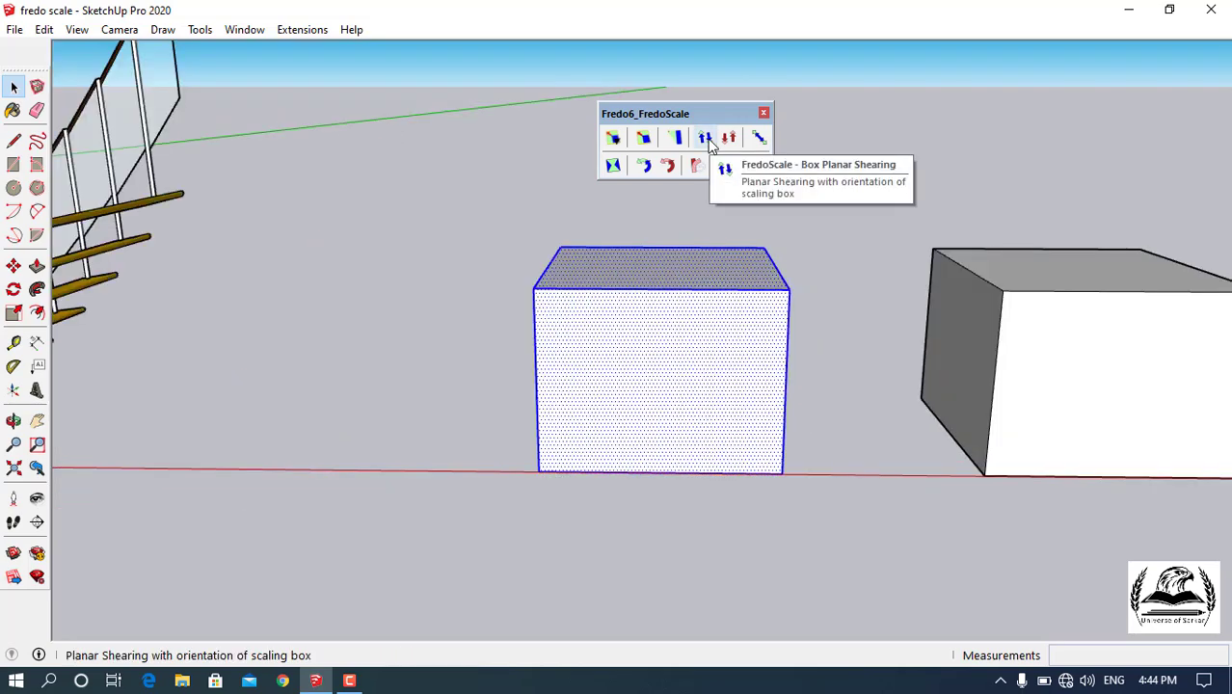
pyautogui.click(705, 138)
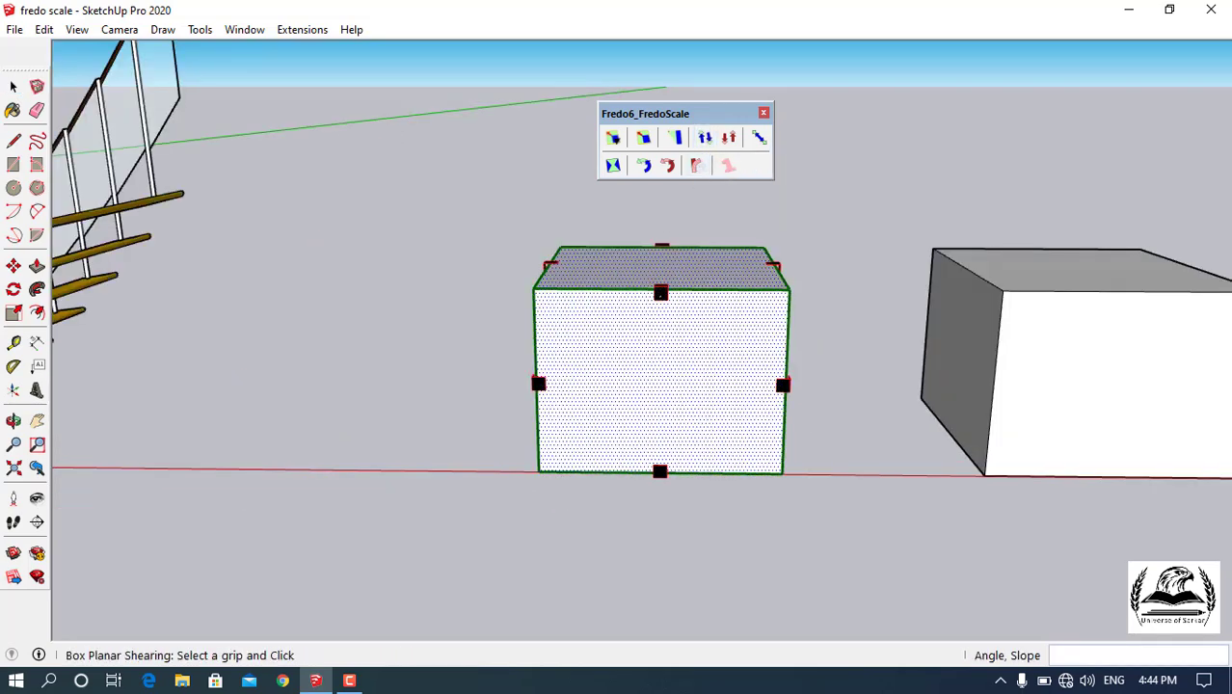
# Try shearing the box's front face upward by about 16.3 degrees, and undo it.
pyautogui.click(660, 292)
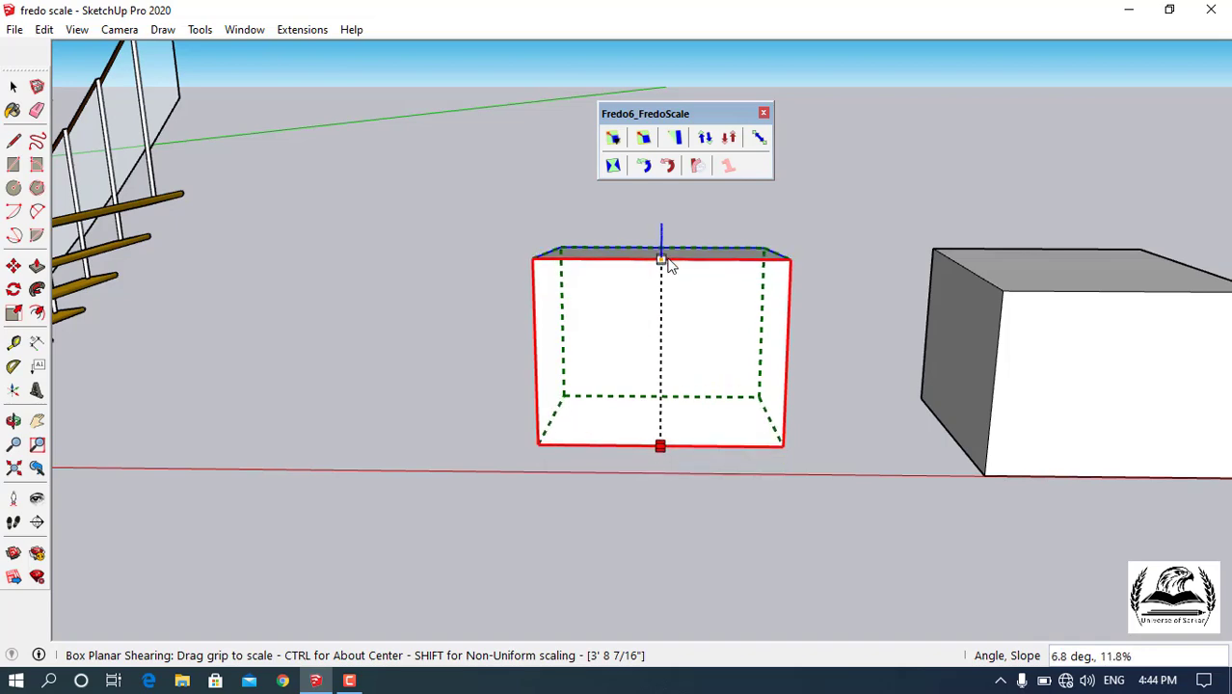
pyautogui.click(660, 214)
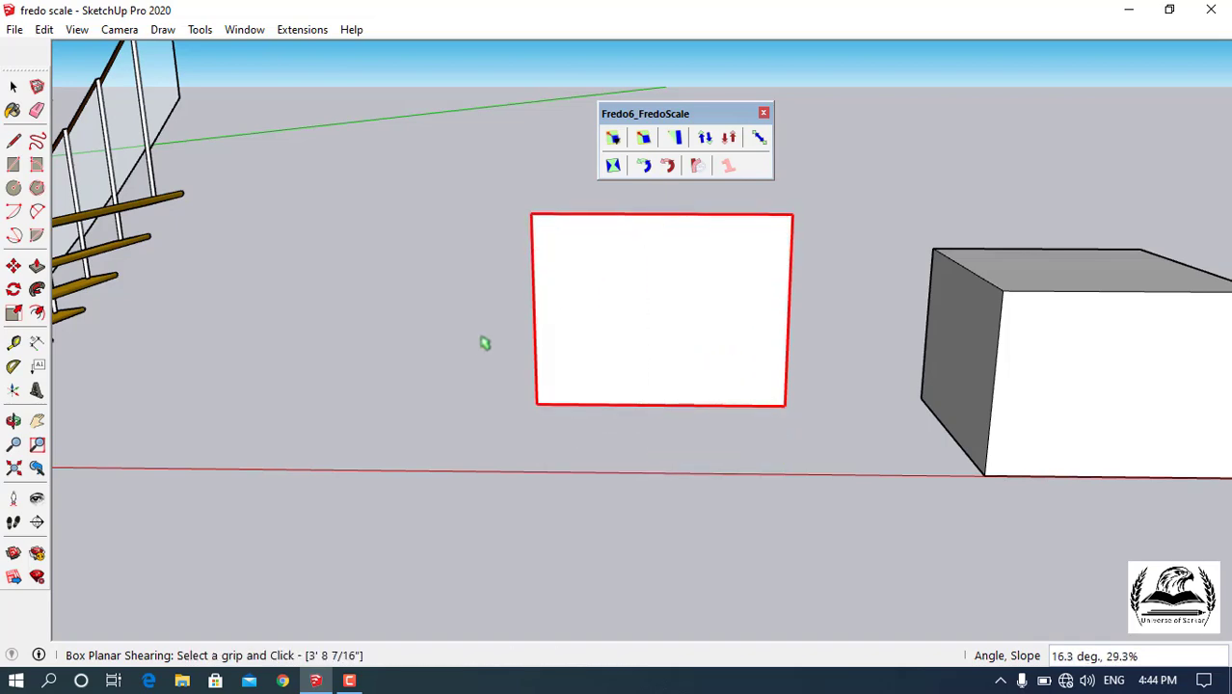
pyautogui.moveTo(485, 343); pyautogui.dragTo(741, 433, button='middle')
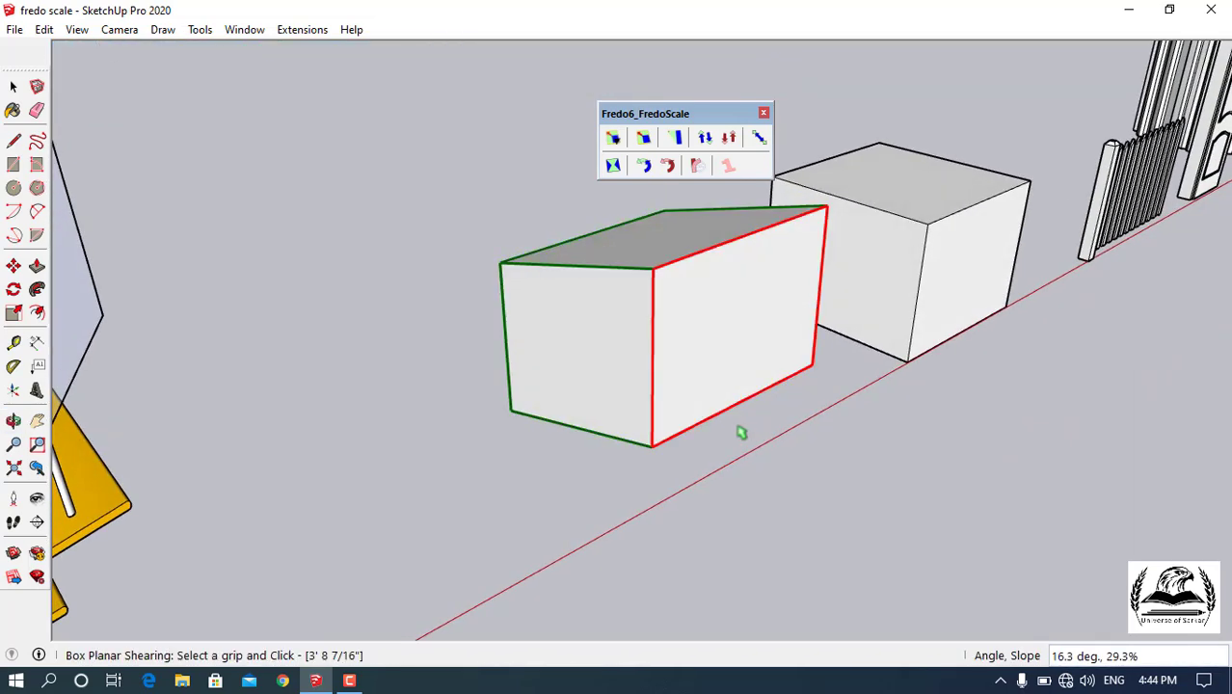
pyautogui.hotkey('ctrl', 'z')
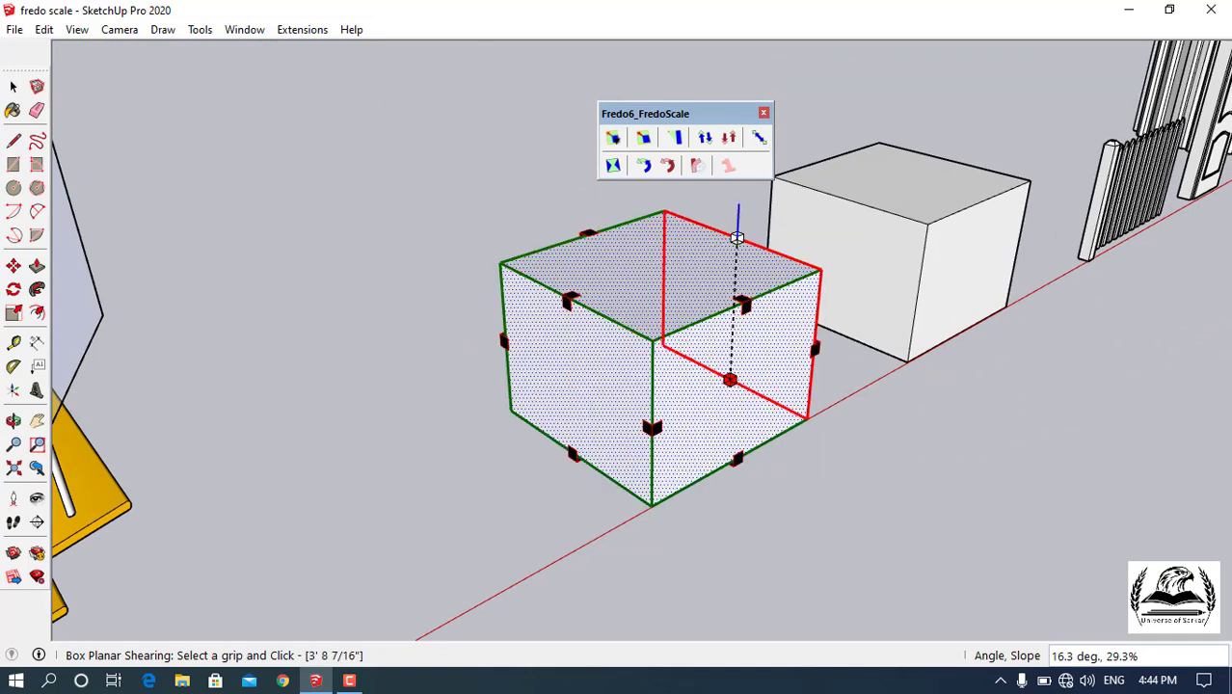
# Try shearing the box's top face sideways along the red axis by about -35.7 degrees, and undo it.
pyautogui.click(737, 237)
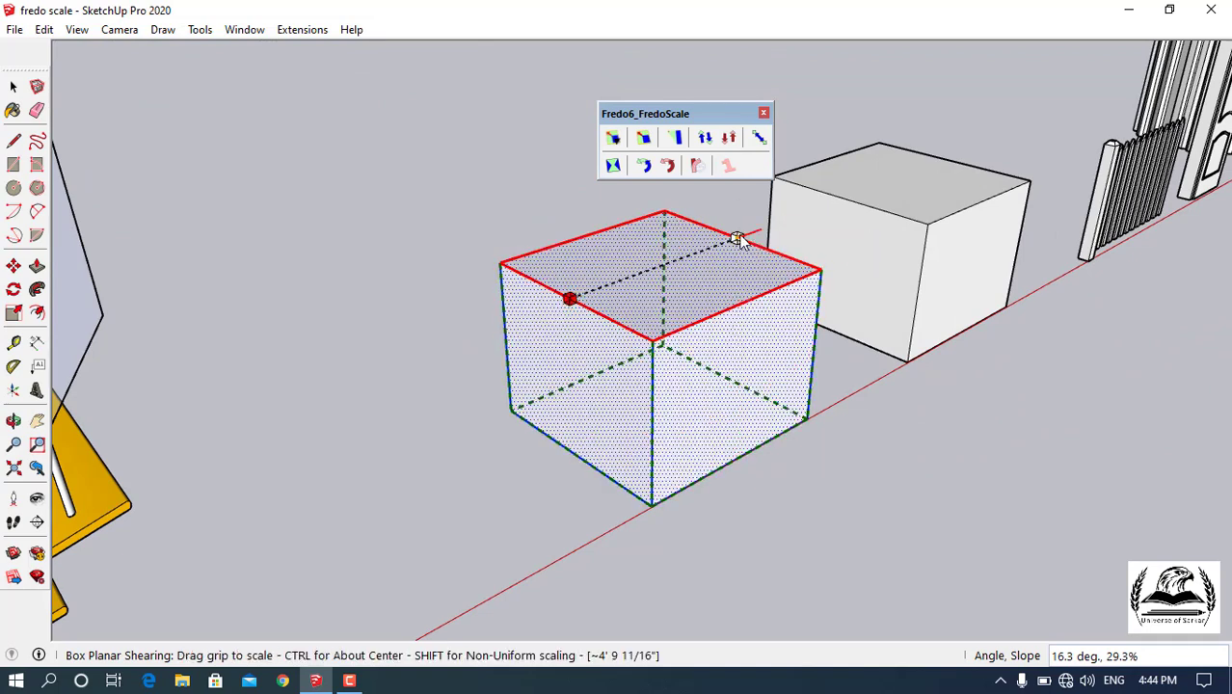
pyautogui.click(655, 273)
pyautogui.moveTo(680, 316); pyautogui.dragTo(526, 443, button='middle')
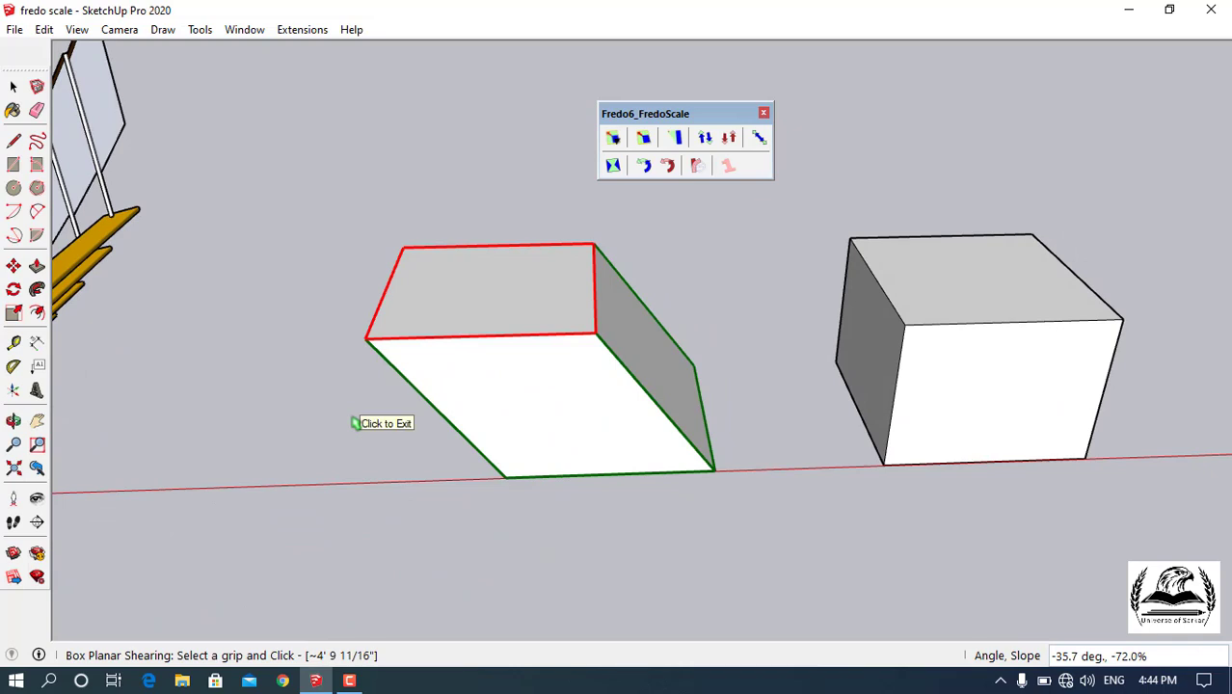
pyautogui.hotkey('ctrl', 'z')
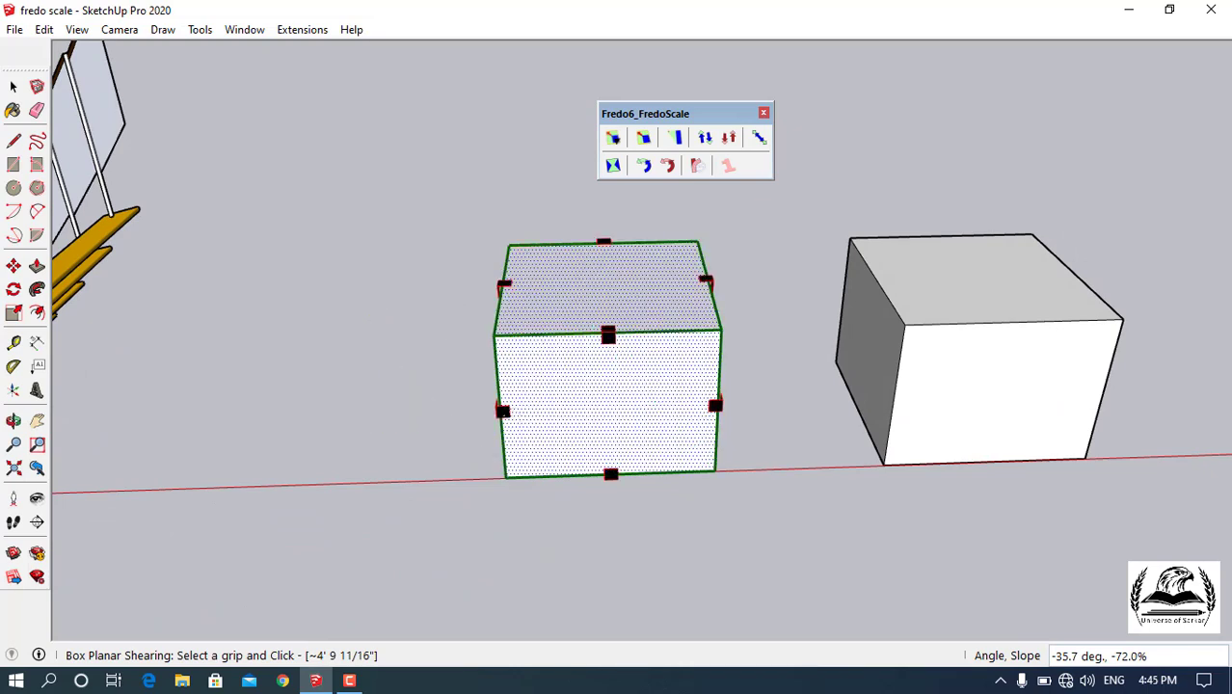
# Shear the box's front face along the red axis by about 28.8 degrees (55.0% slope) with Box Planar Shearing.
pyautogui.click(501, 409)
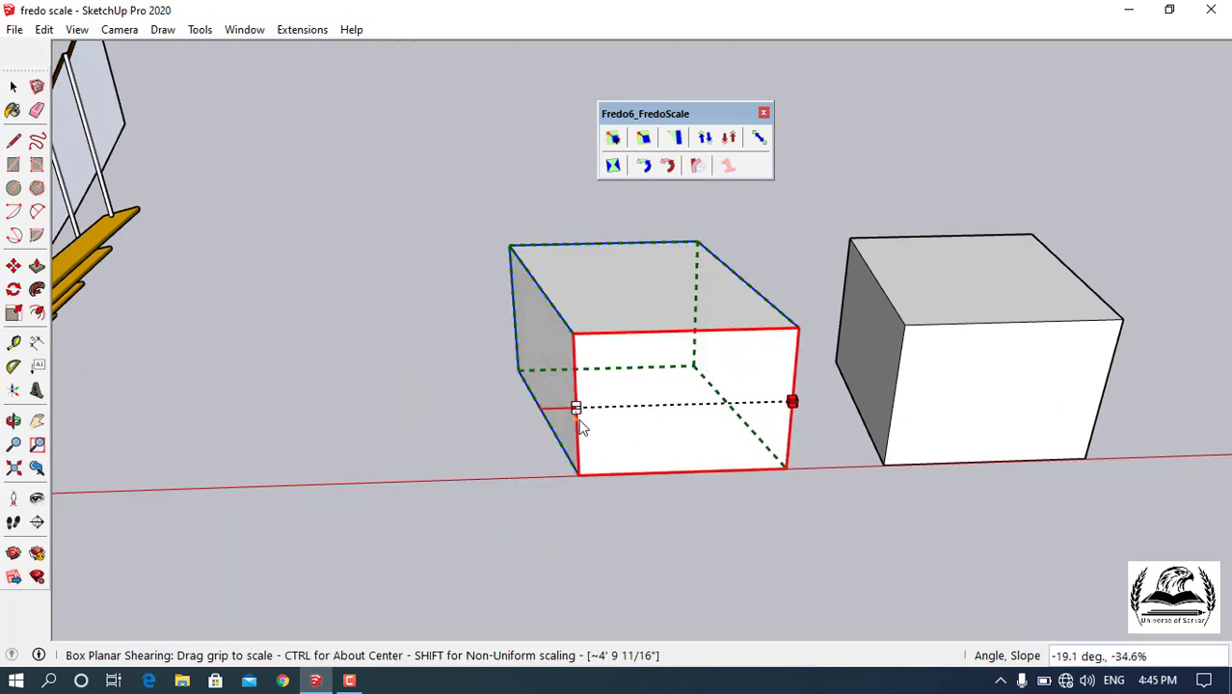
pyautogui.click(378, 415)
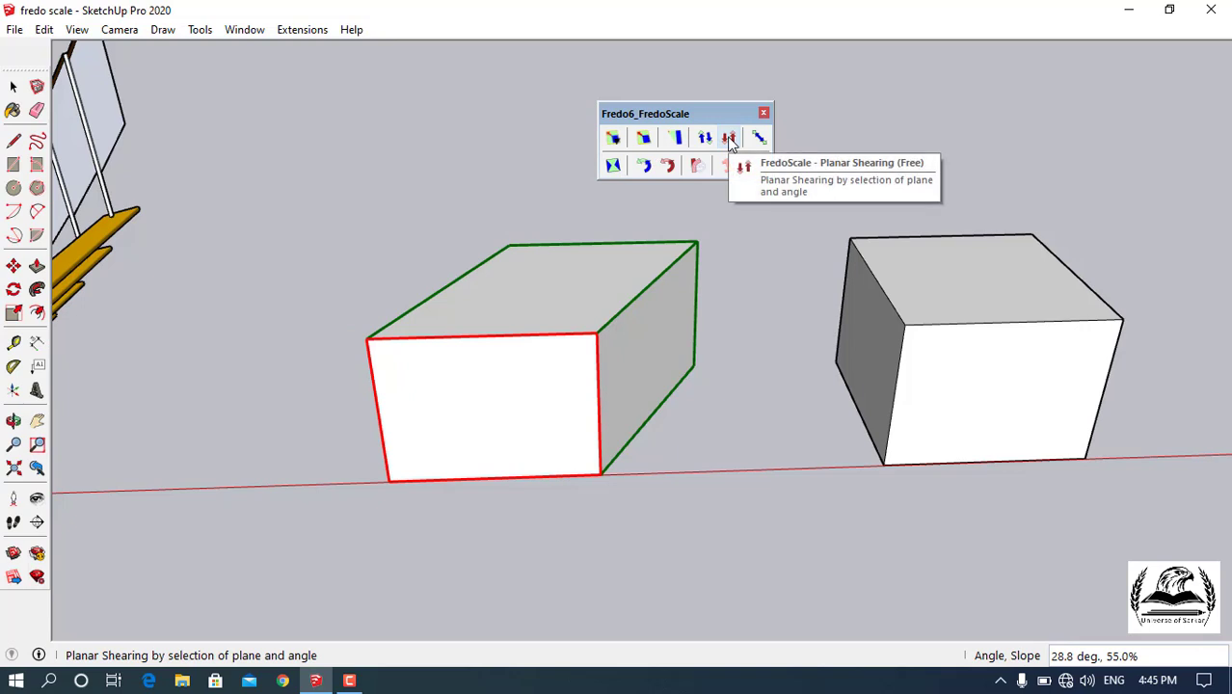
pyautogui.click(797, 311)
# Make a group of the second box, the one next to the picket fence.
pyautogui.moveTo(808, 207); pyautogui.dragTo(1137, 527)
pyautogui.rightClick(958, 391)
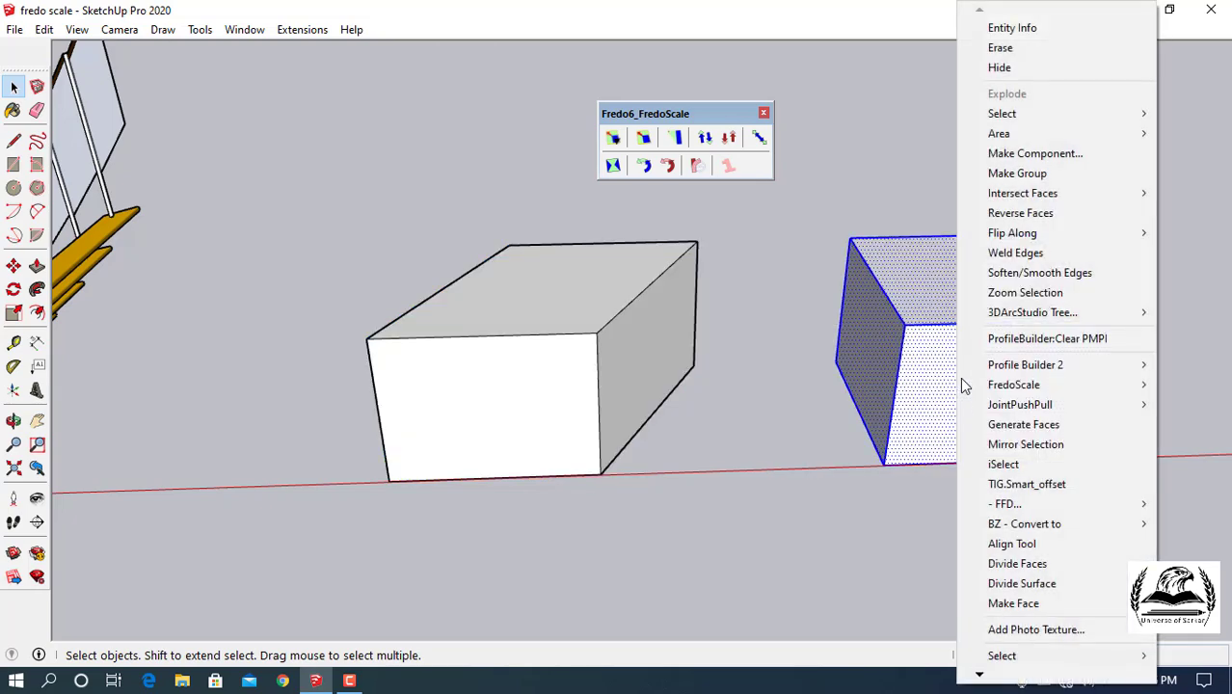
pyautogui.click(1039, 174)
pyautogui.moveTo(857, 297); pyautogui.dragTo(679, 253, button='middle')
pyautogui.scroll(2, 1075, 323)
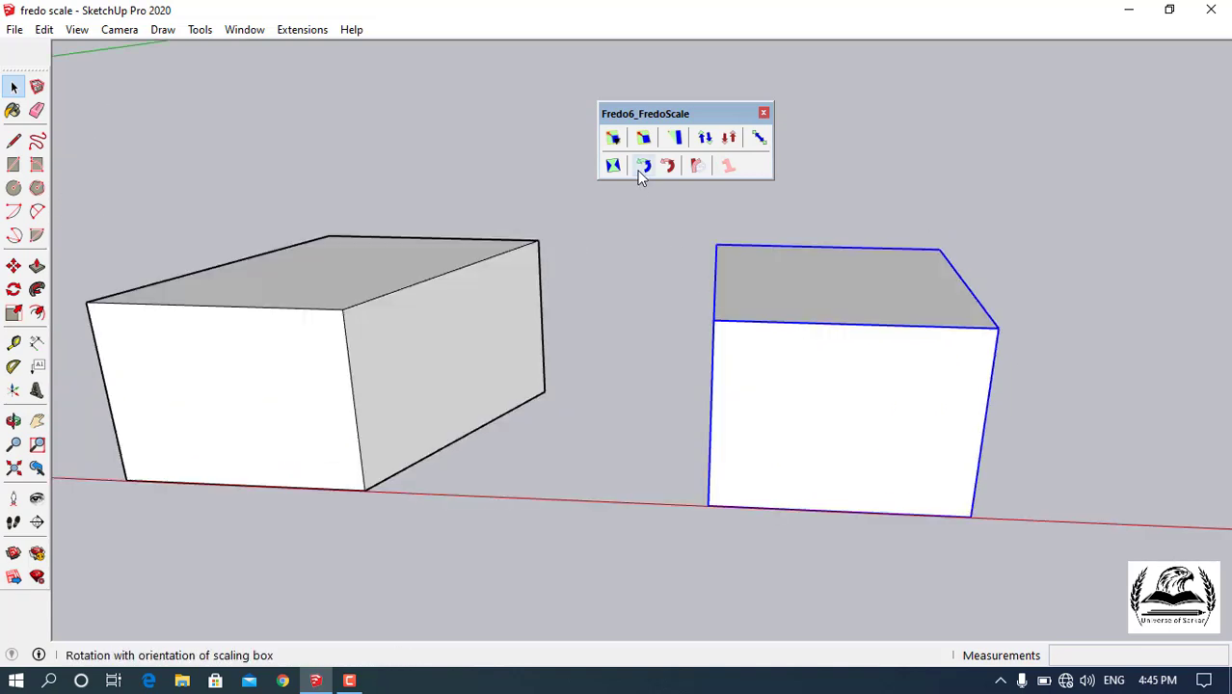
# Shear the grouped box about 15.6 degrees along the red axis with Planar Shearing (Free), using its lower front corner as origin and the corner above as reference.
pyautogui.click(729, 140)
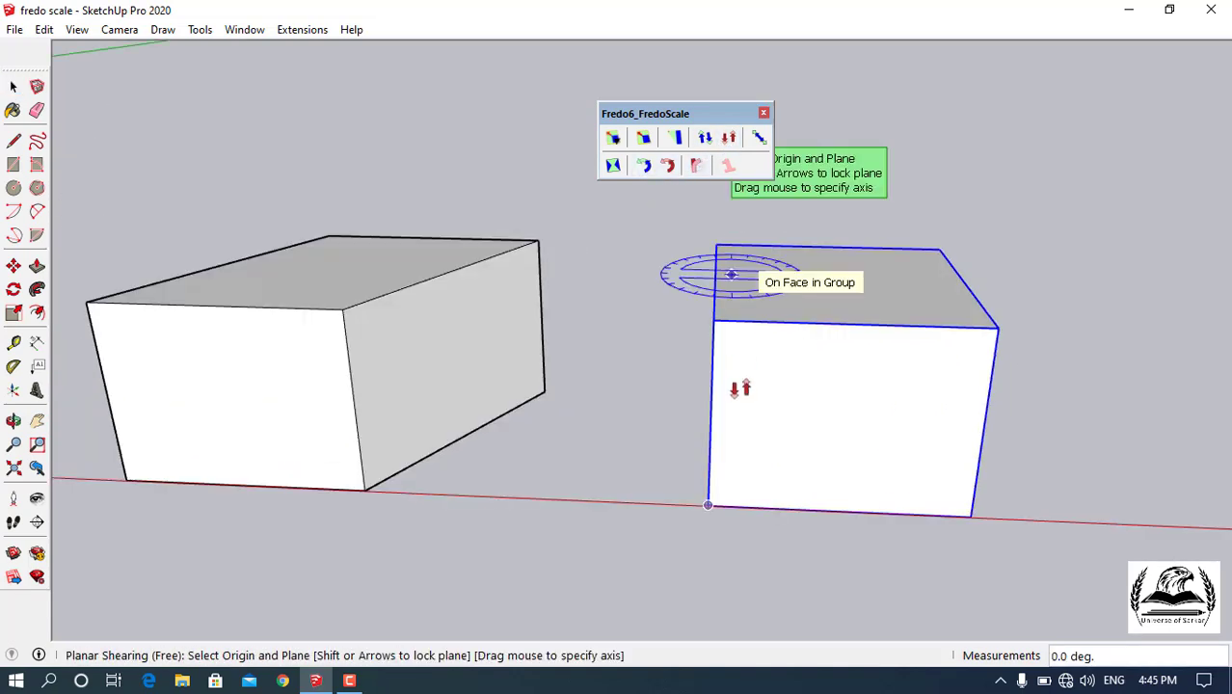
pyautogui.click(708, 510)
pyautogui.click(714, 320)
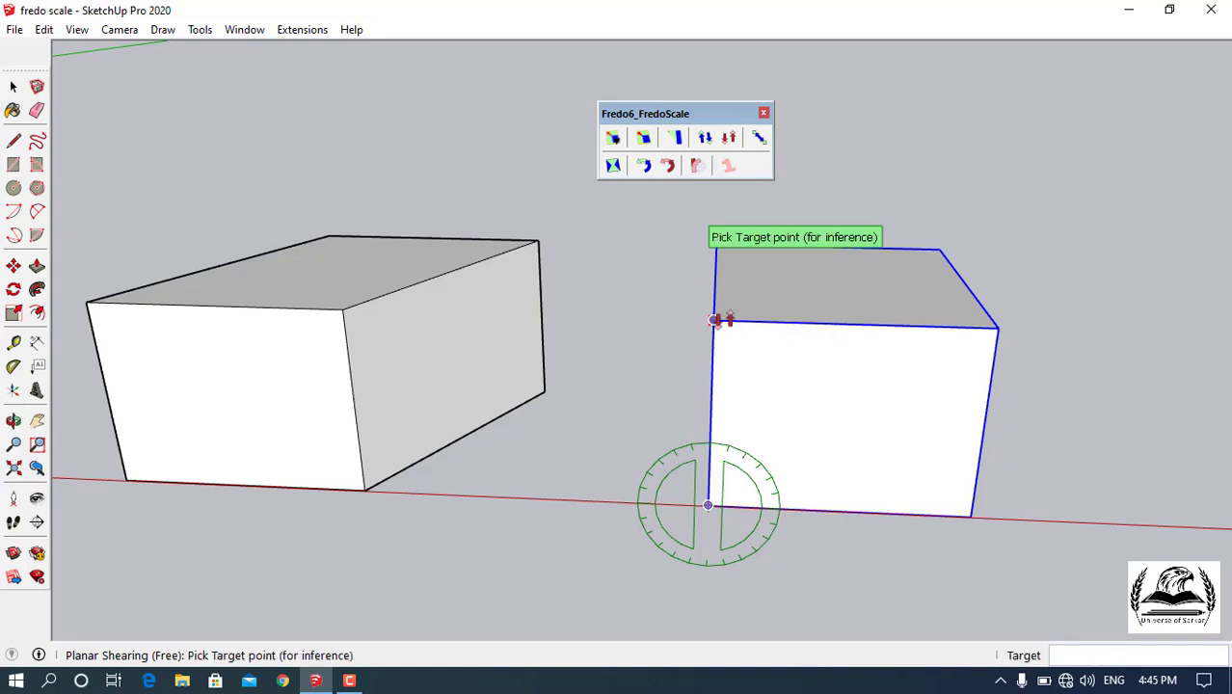
pyautogui.click(719, 203)
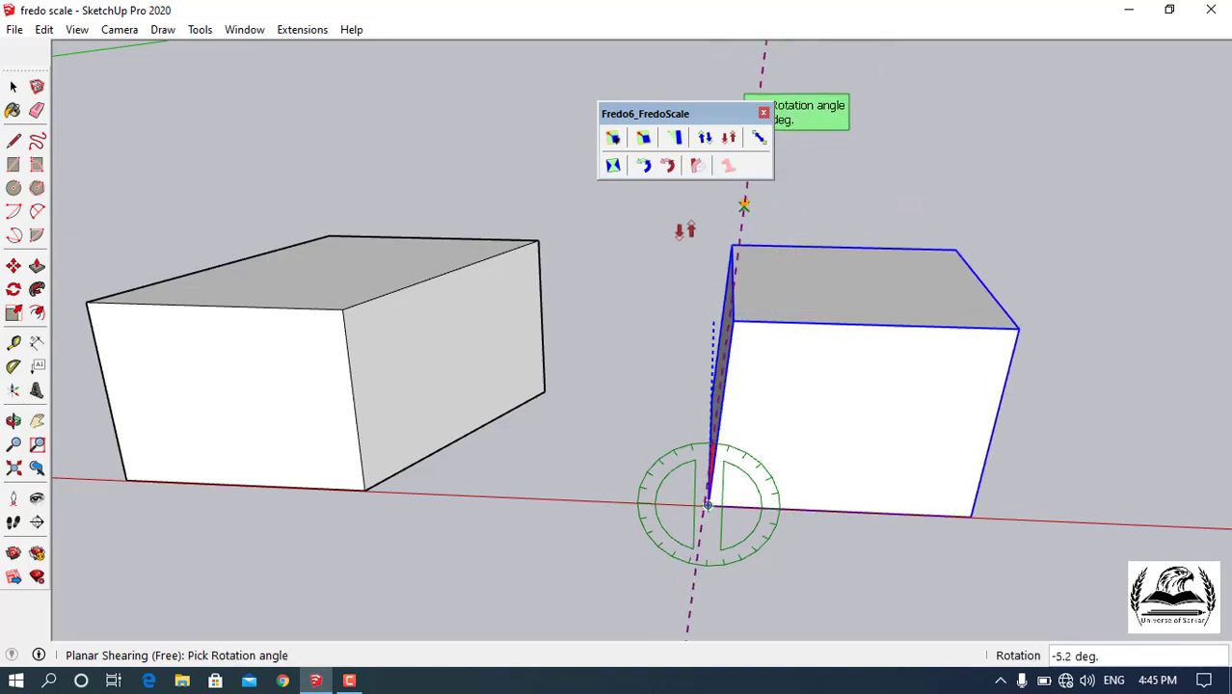
pyautogui.click(631, 239)
pyautogui.moveTo(594, 341); pyautogui.dragTo(674, 386, button='middle')
pyautogui.scroll(-4, 482, 415)
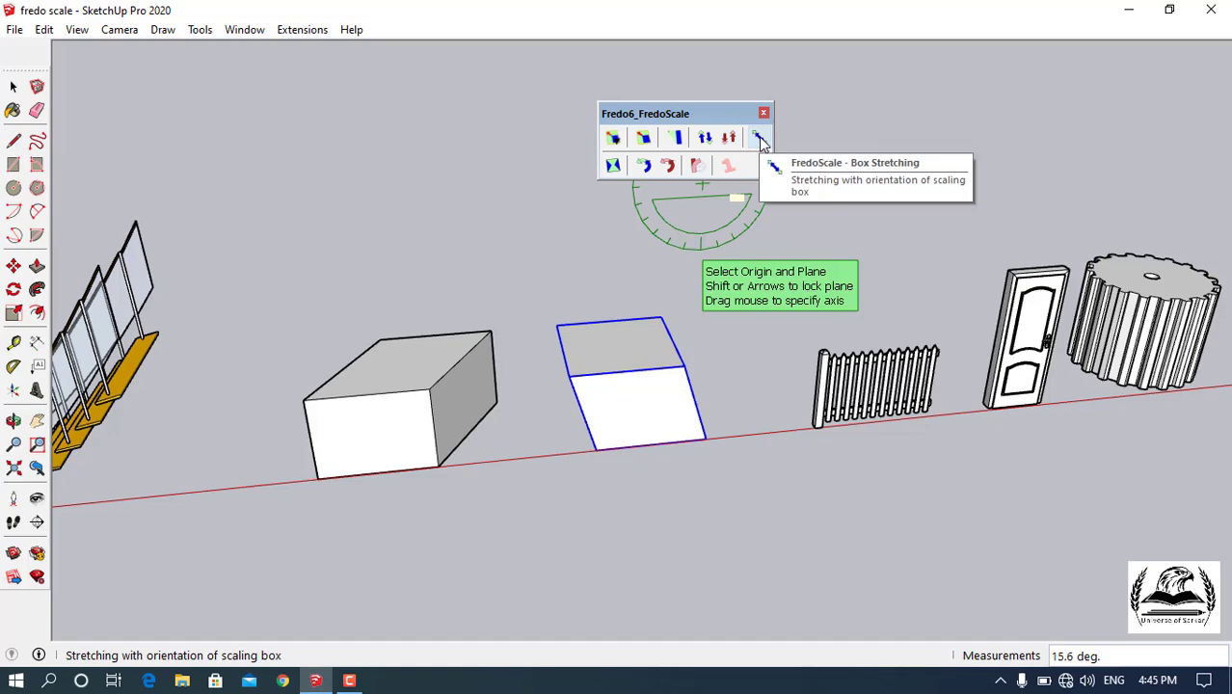
pyautogui.scroll(5, 940, 397)
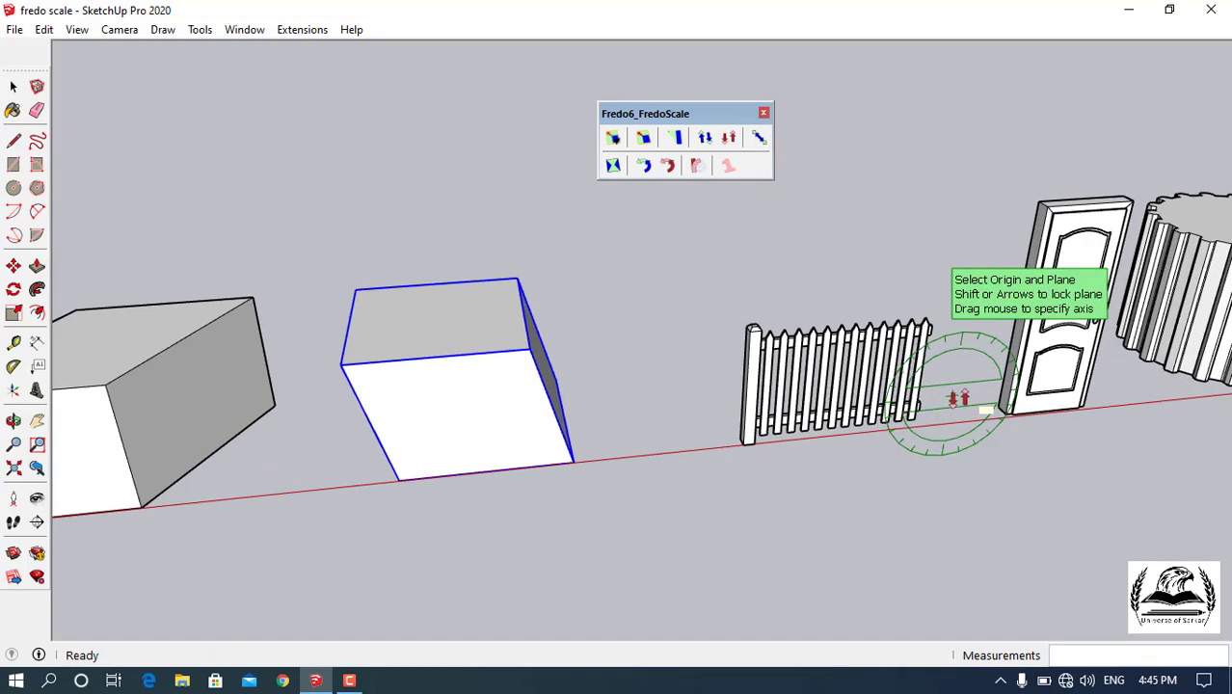
pyautogui.moveTo(923, 396); pyautogui.dragTo(800, 366, button='middle')
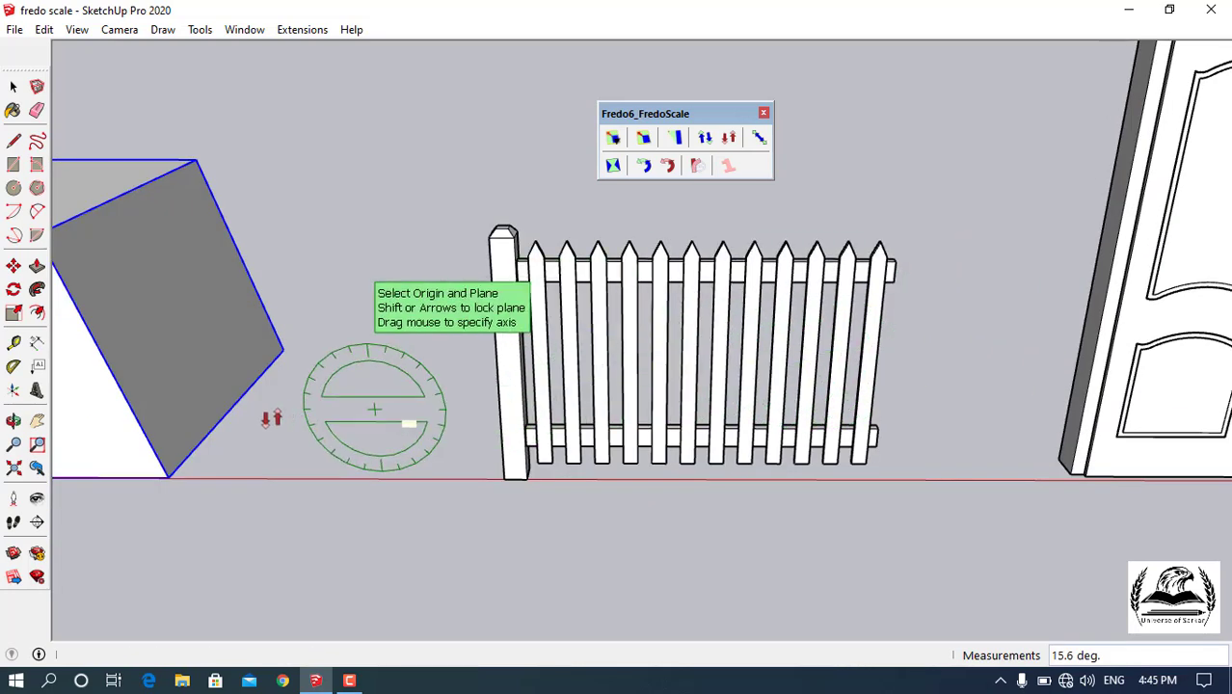
pyautogui.press('space')
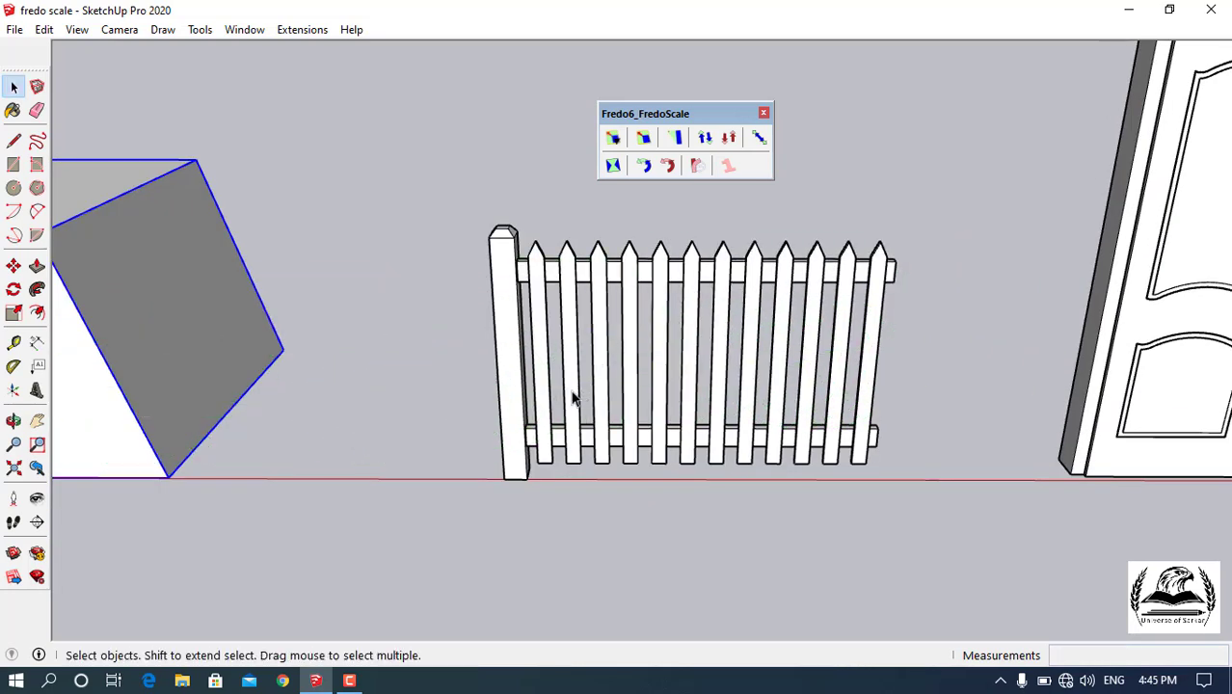
# Try widening the picket fence along the red axis from its free end with Box Stretching, and undo it.
pyautogui.click(546, 393)
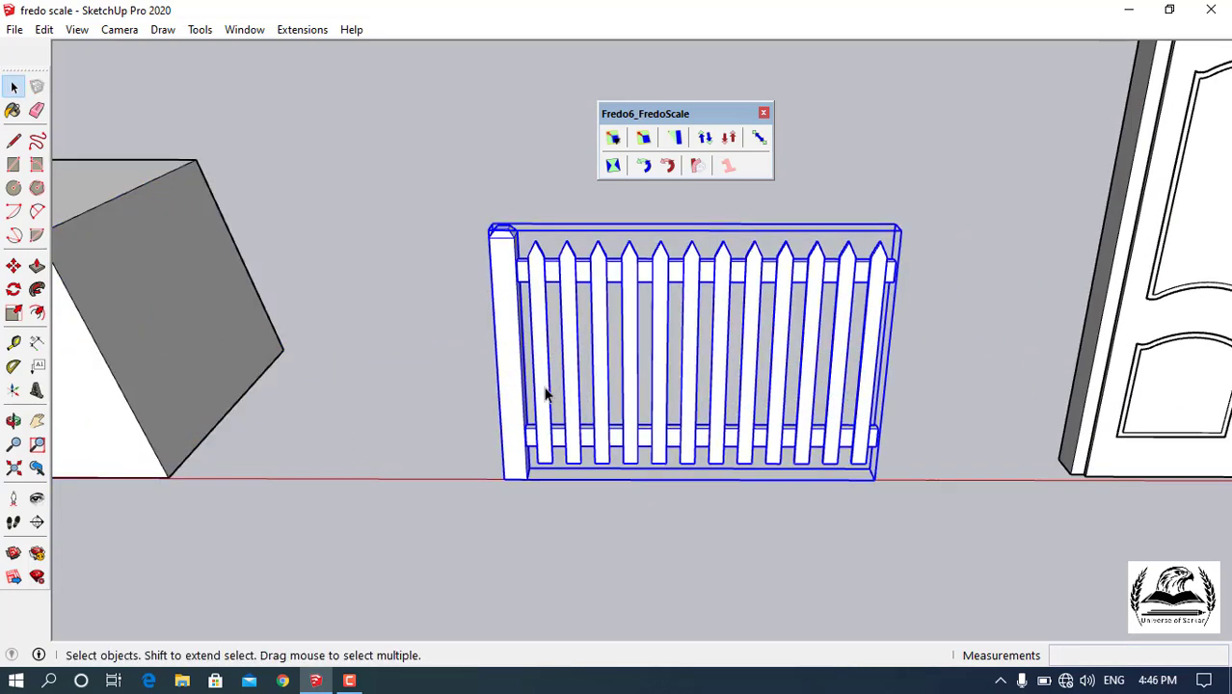
pyautogui.click(760, 137)
pyautogui.moveTo(753, 324); pyautogui.dragTo(628, 390, button='middle')
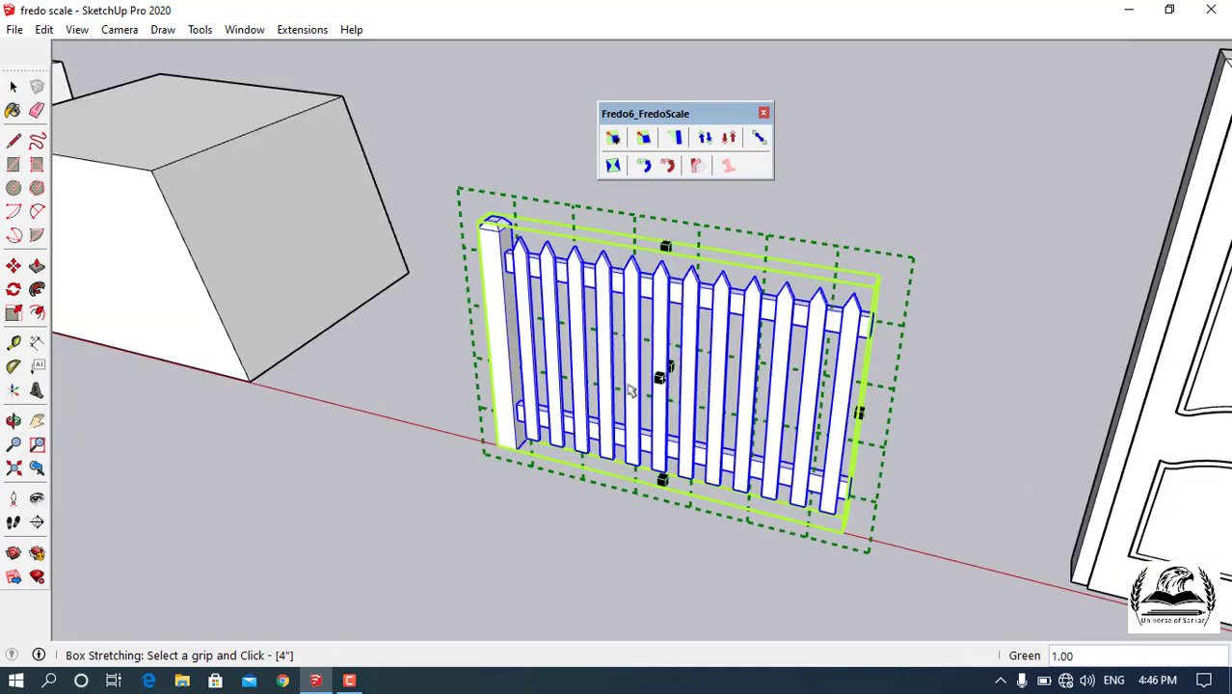
pyautogui.moveTo(867, 412); pyautogui.dragTo(993, 454)
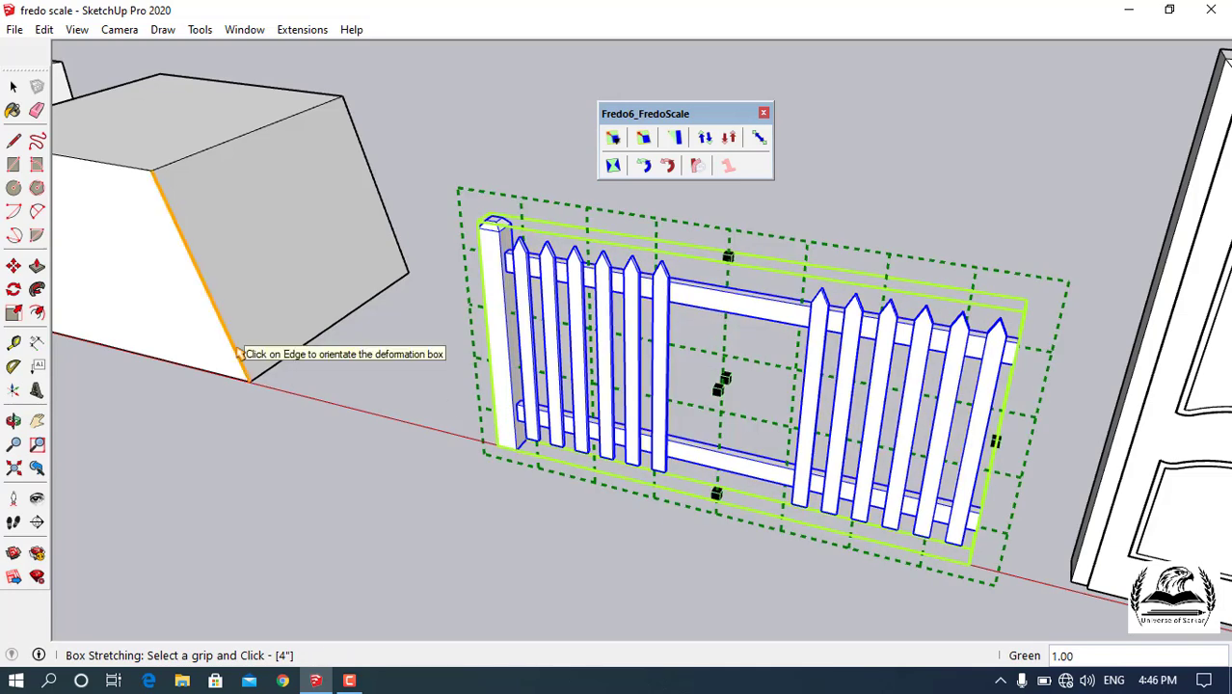
pyautogui.hotkey('ctrl', 'z')
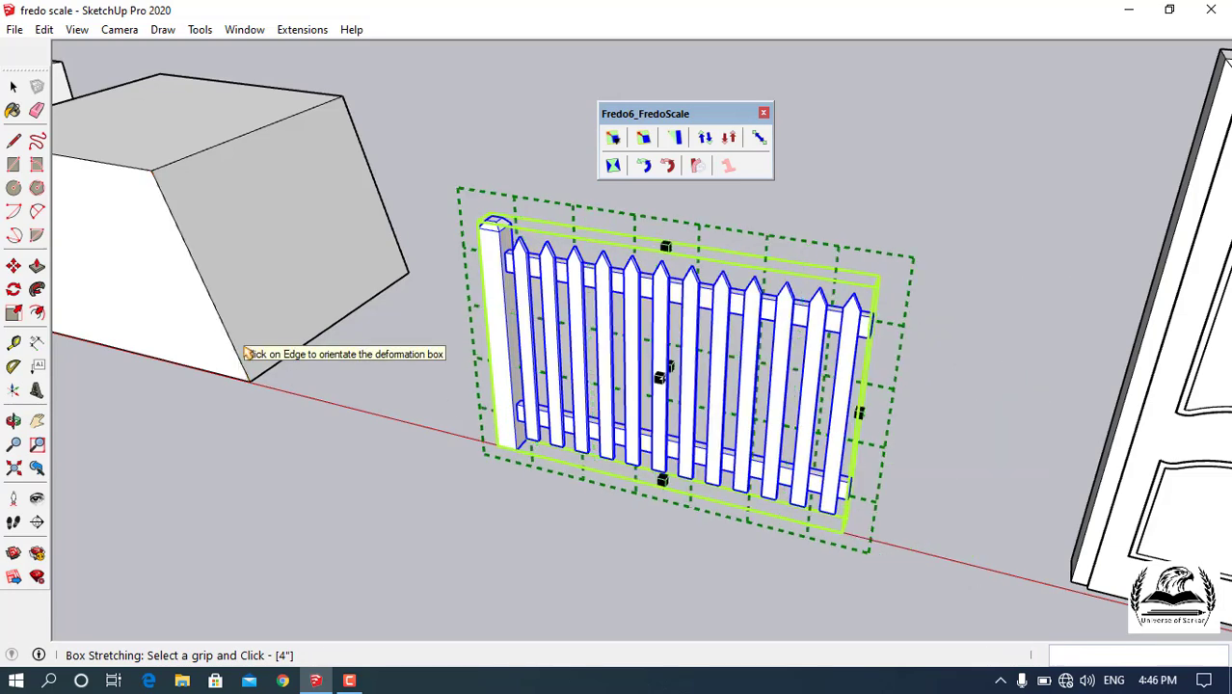
pyautogui.click(341, 380)
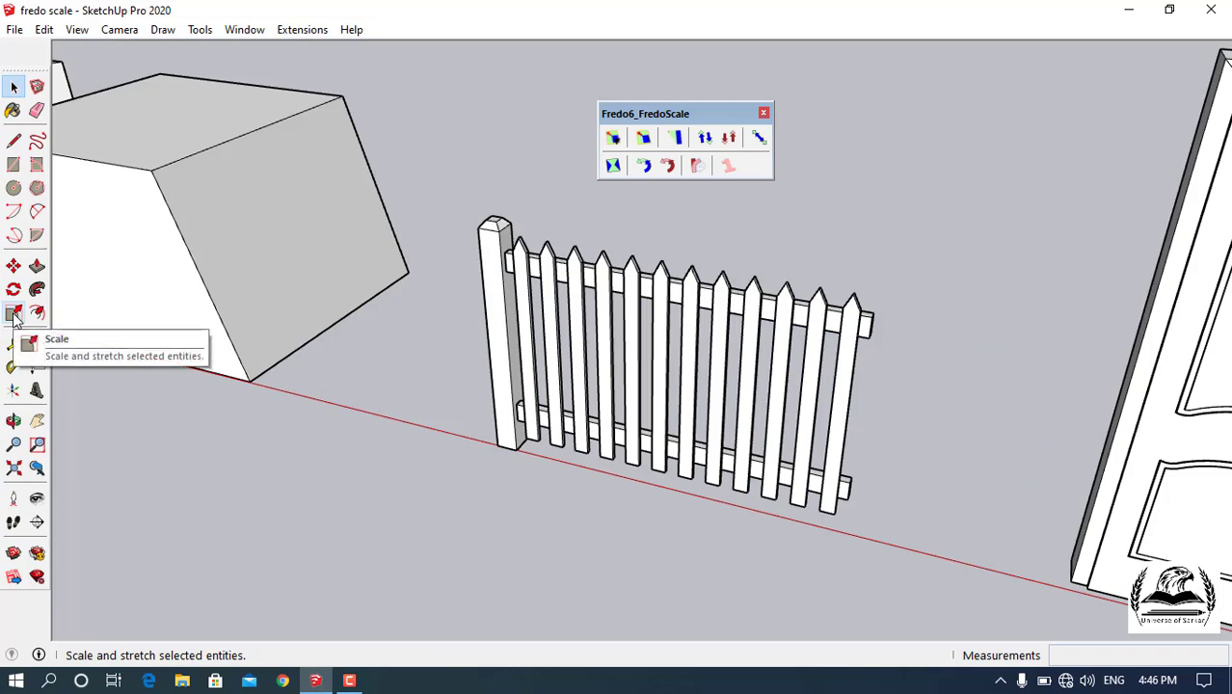
# Try scaling the picket fence by 1.50 along the red axis with the standard Scale tool, and undo it.
pyautogui.click(14, 316)
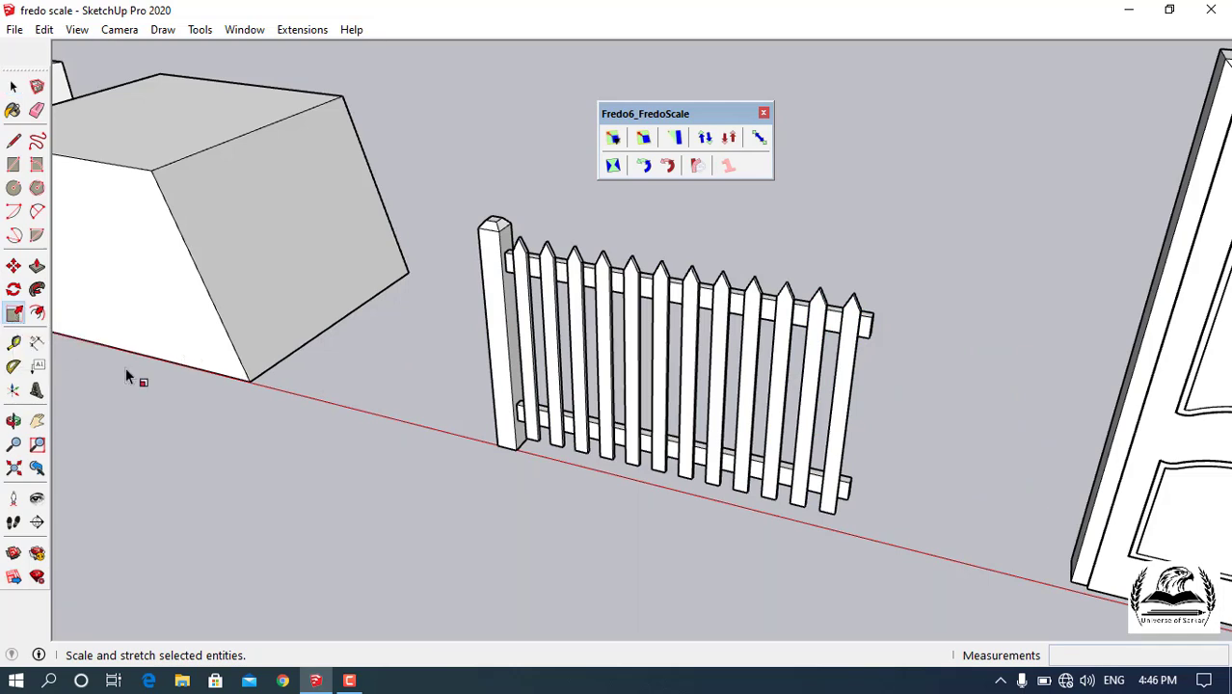
pyautogui.click(685, 390)
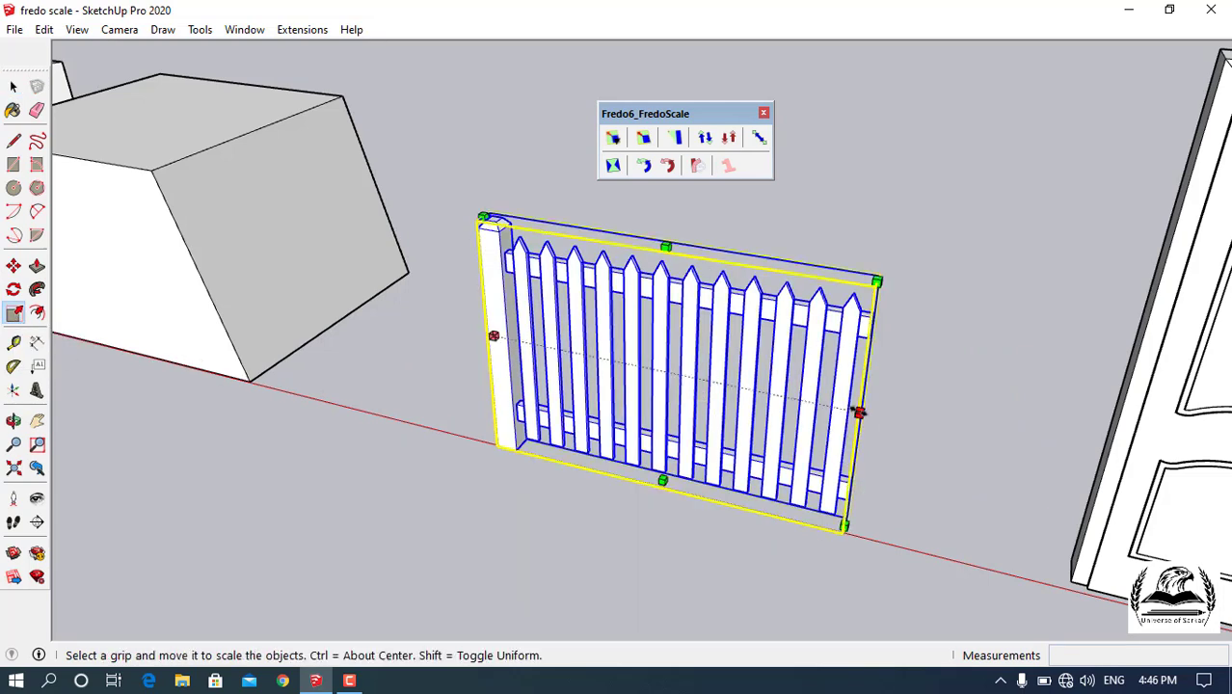
pyautogui.moveTo(859, 412); pyautogui.dragTo(1060, 462)
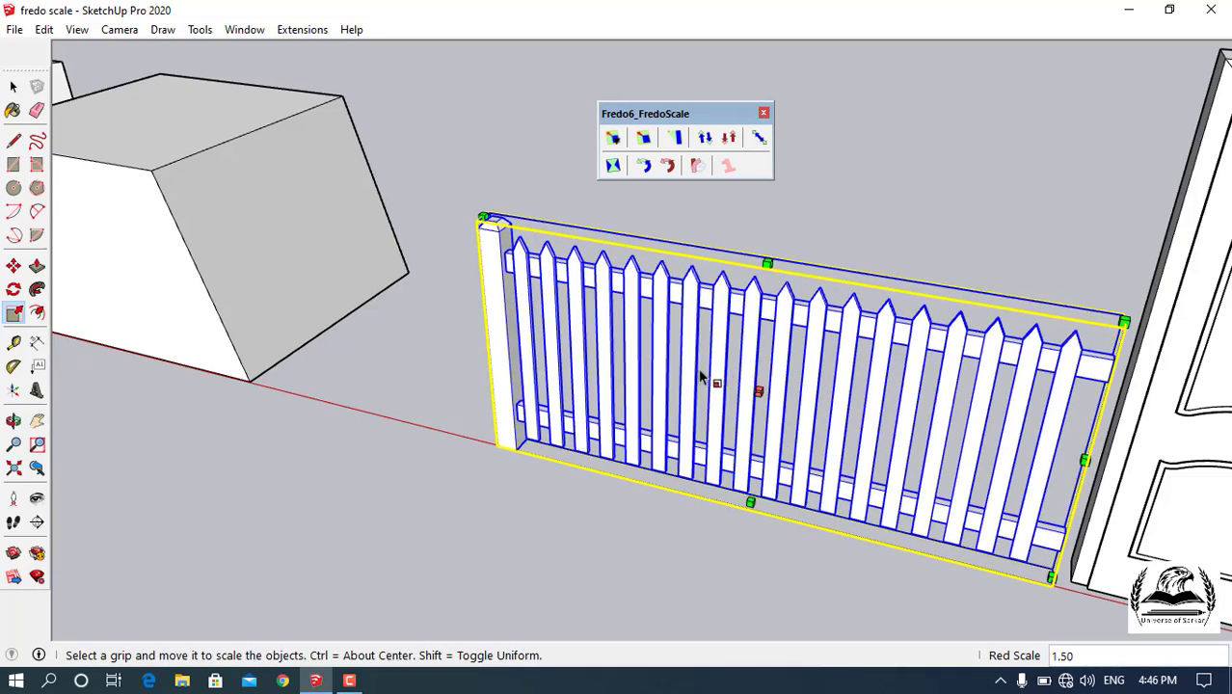
pyautogui.hotkey('ctrl', 'z')
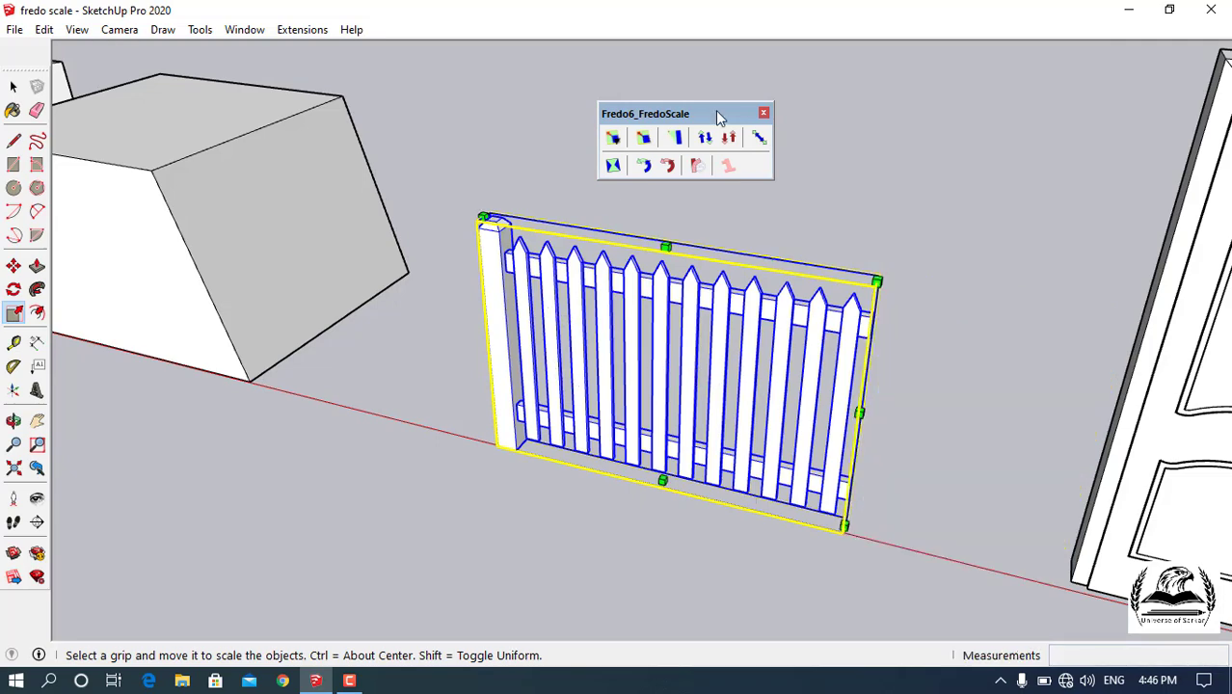
# Stretch the picket fence by about 1.31 along the red axis from its free end with Box Stretching.
pyautogui.click(759, 140)
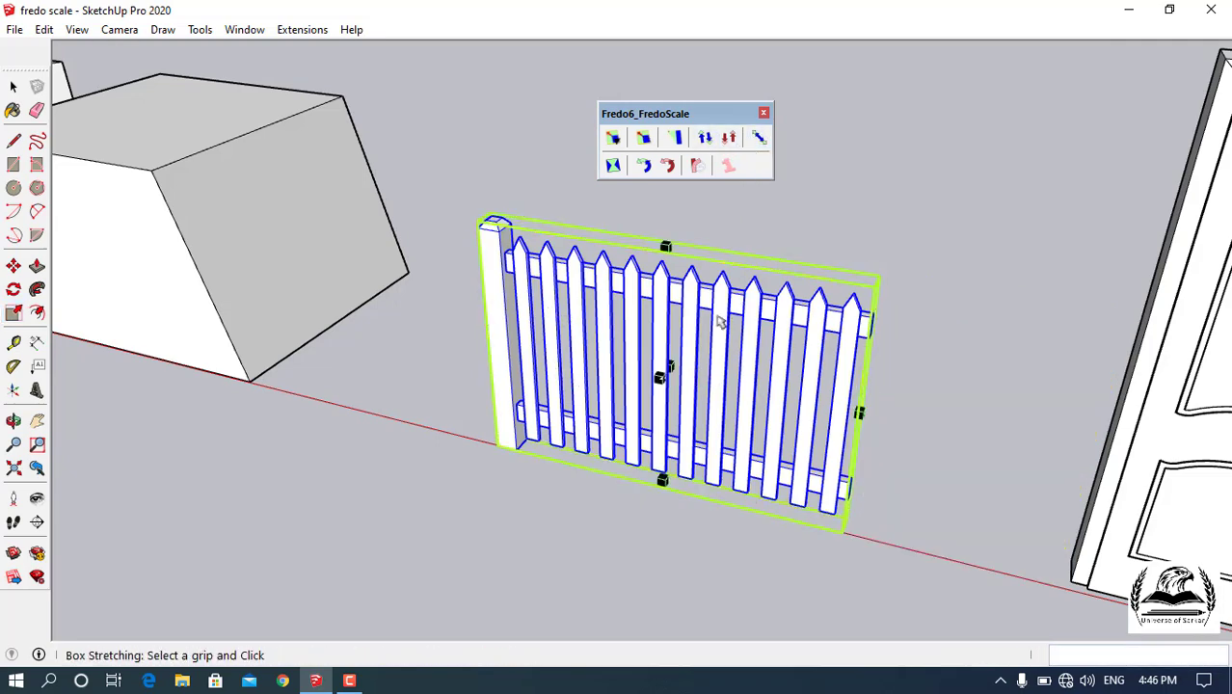
pyautogui.click(859, 413)
pyautogui.click(993, 440)
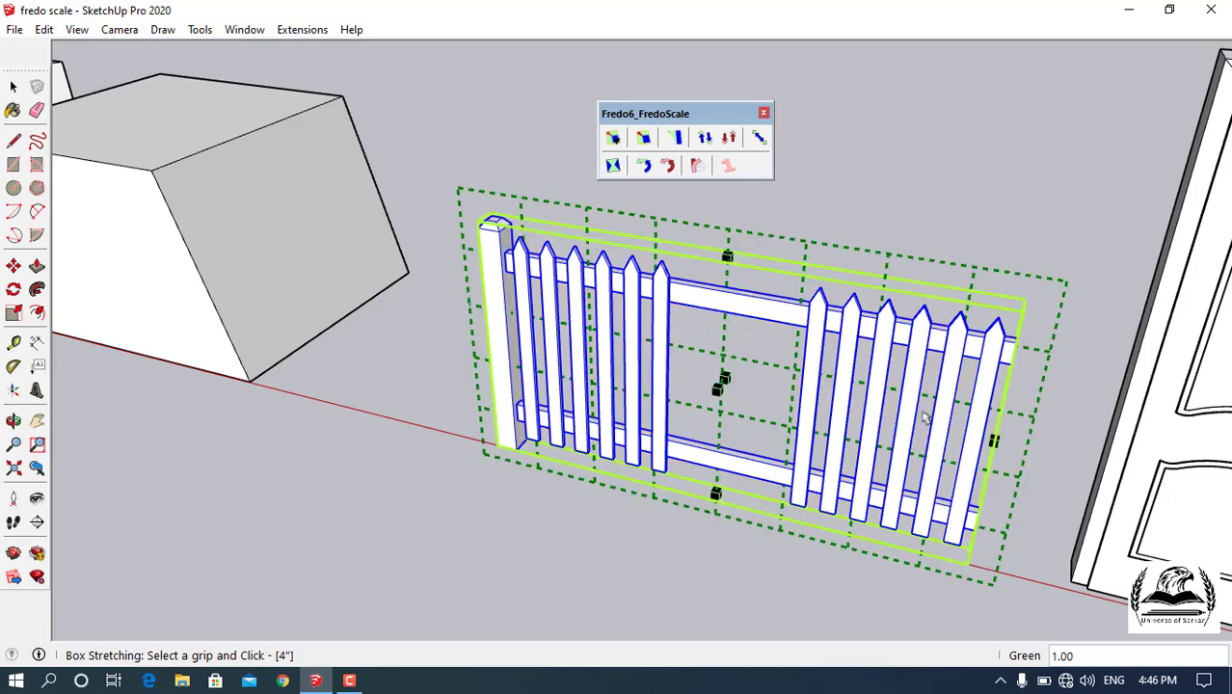
# Shift the fence's dividing plane about 2' 7 11/16" toward its free end, and stretch the post end outward by about 1.27 along the red axis.
pyautogui.click(658, 329)
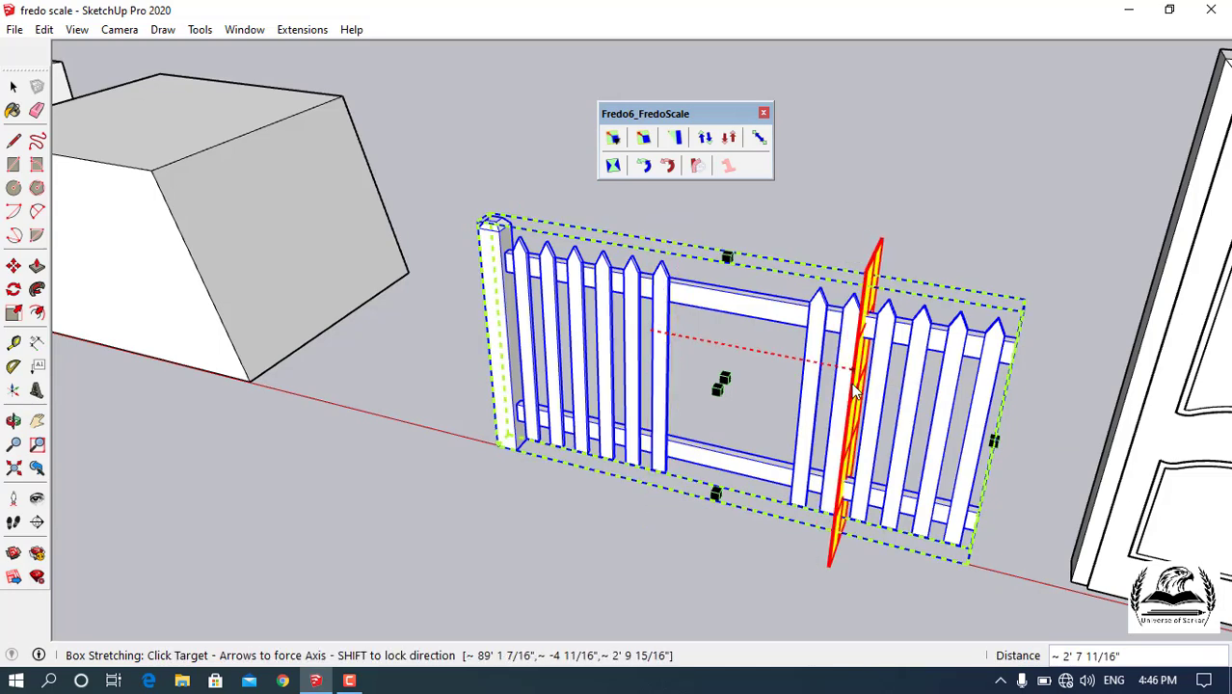
pyautogui.click(855, 389)
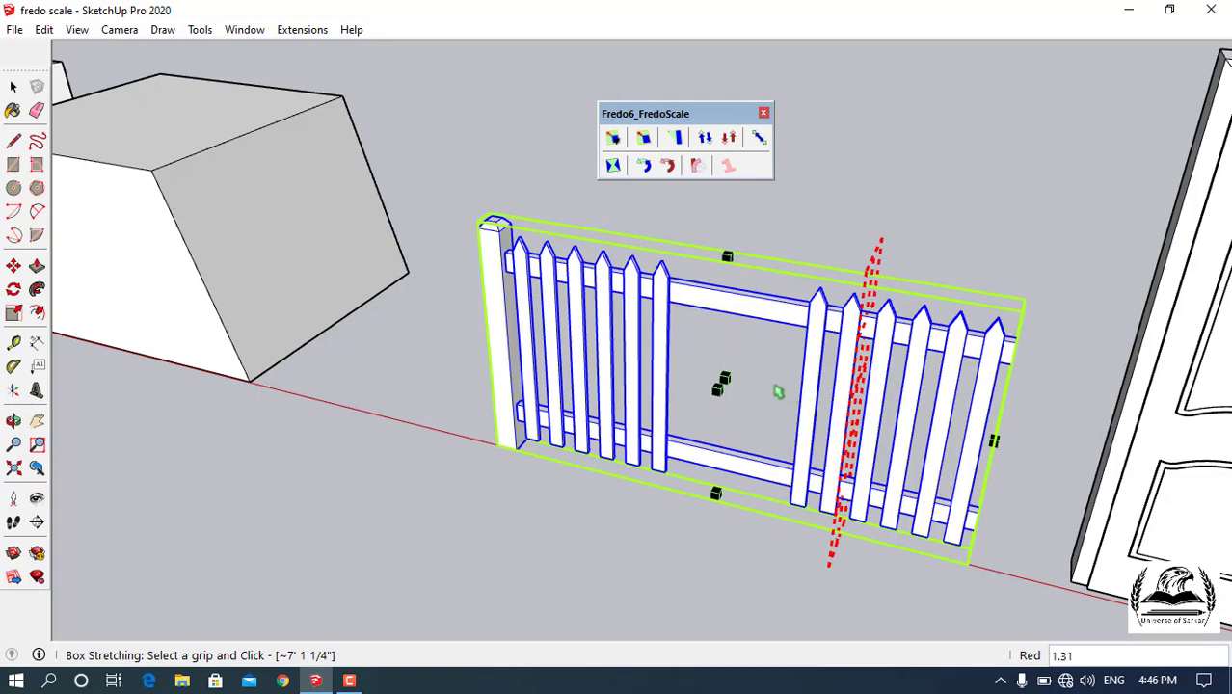
pyautogui.moveTo(598, 417); pyautogui.dragTo(838, 431, button='middle')
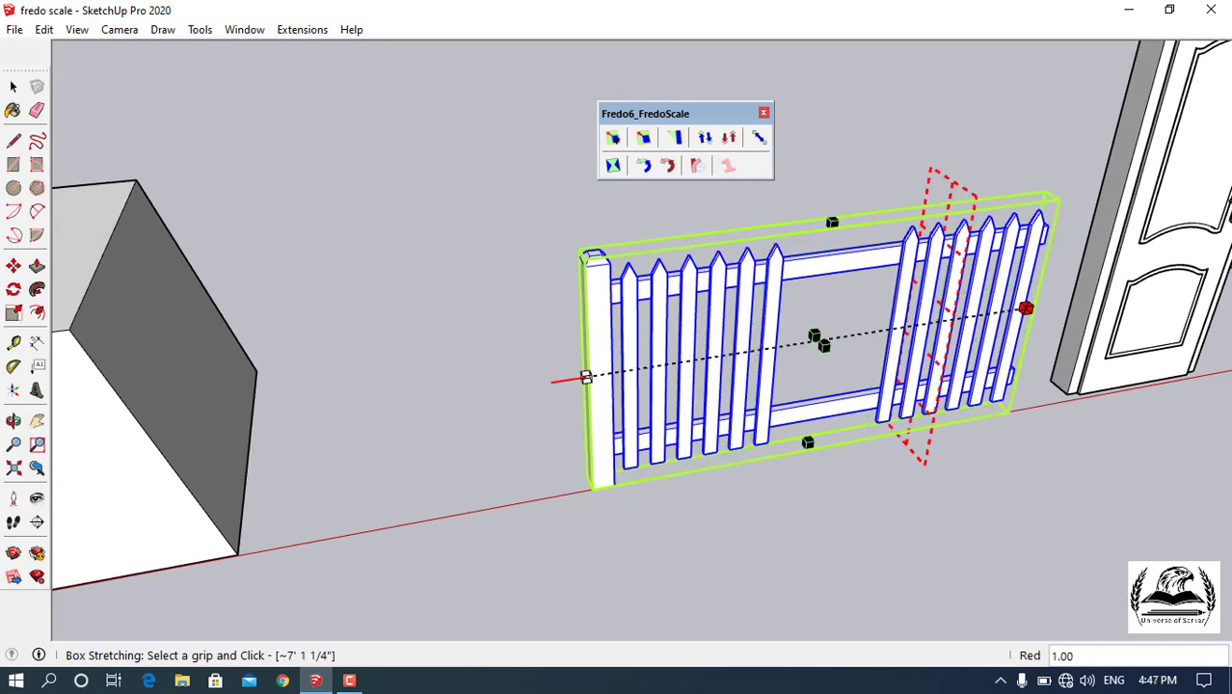
pyautogui.moveTo(585, 377); pyautogui.dragTo(448, 400)
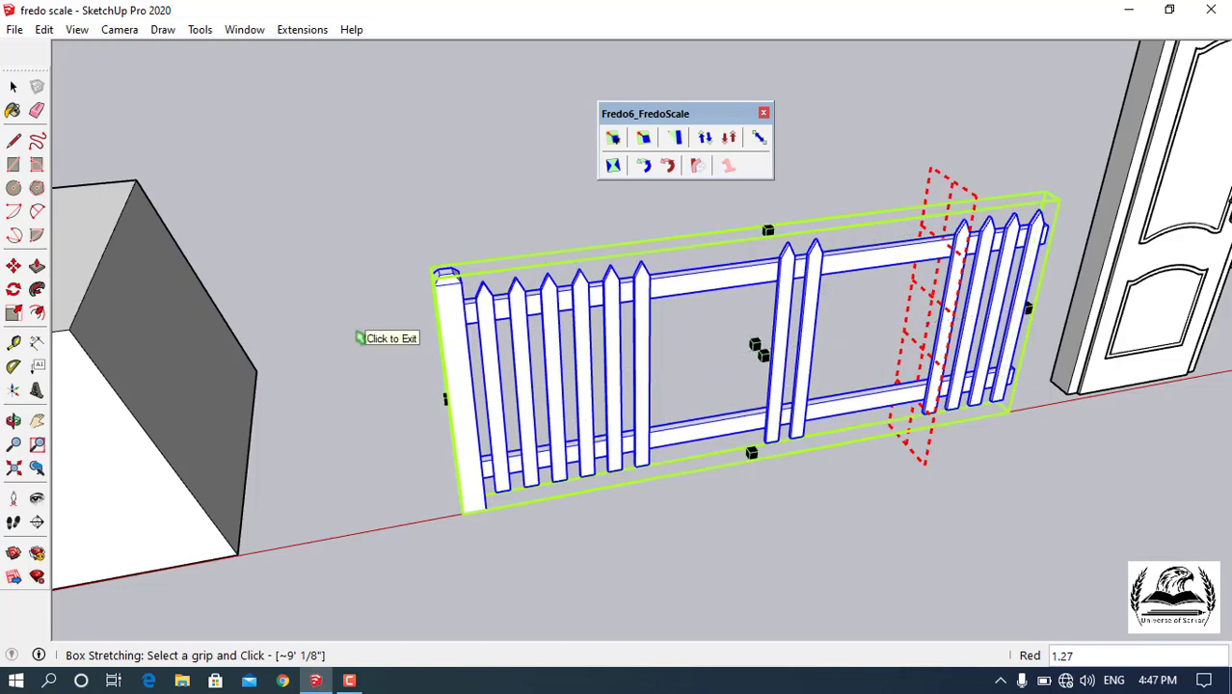
pyautogui.scroll(-2, 425, 368)
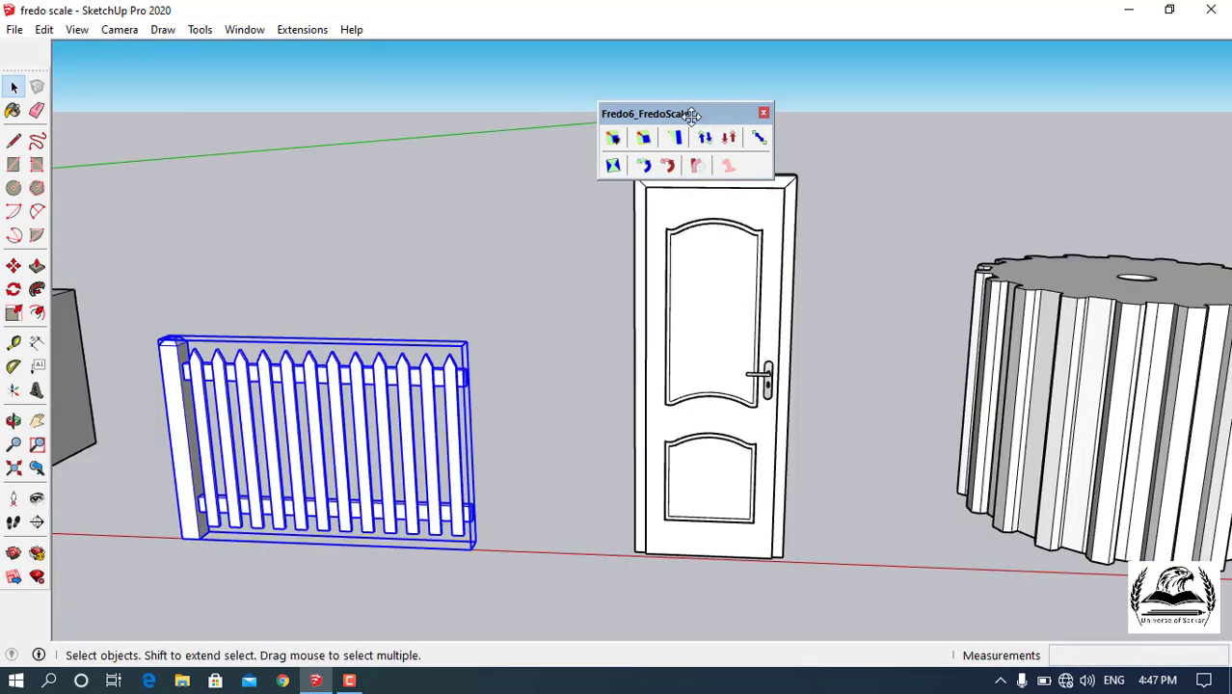
# Widen the door to about 3' 10 9/16" along the red axis from its handle side with Box Stretching.
pyautogui.moveTo(691, 114); pyautogui.dragTo(484, 120)
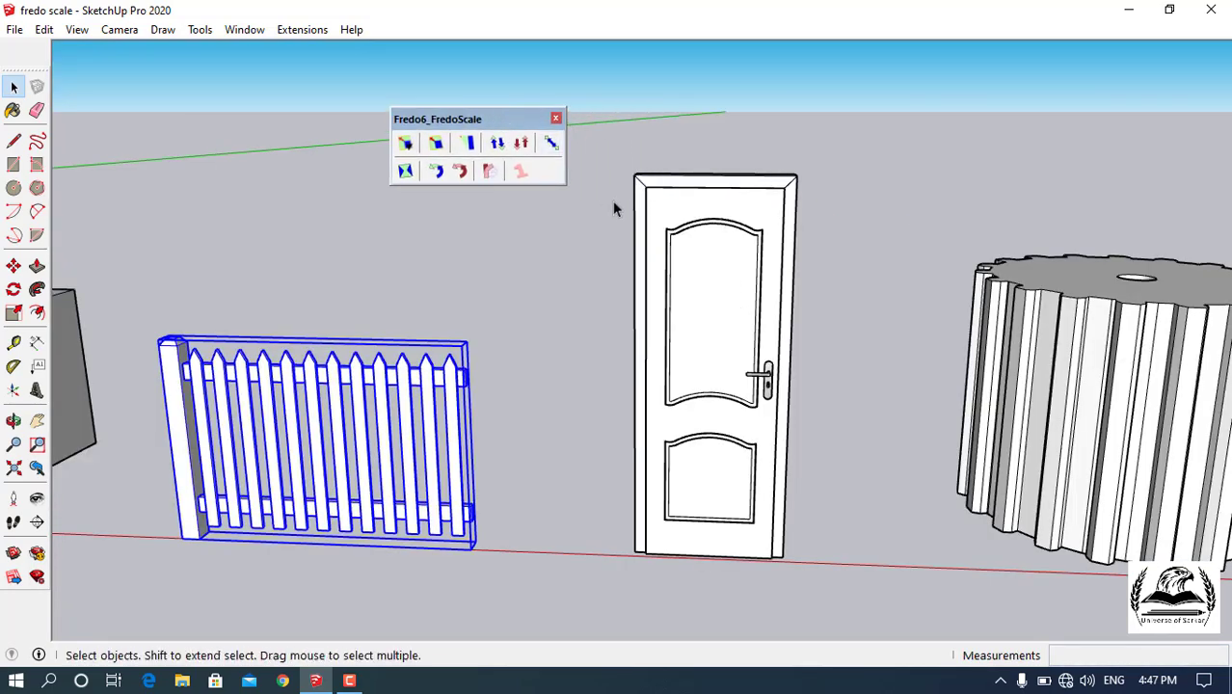
pyautogui.click(691, 296)
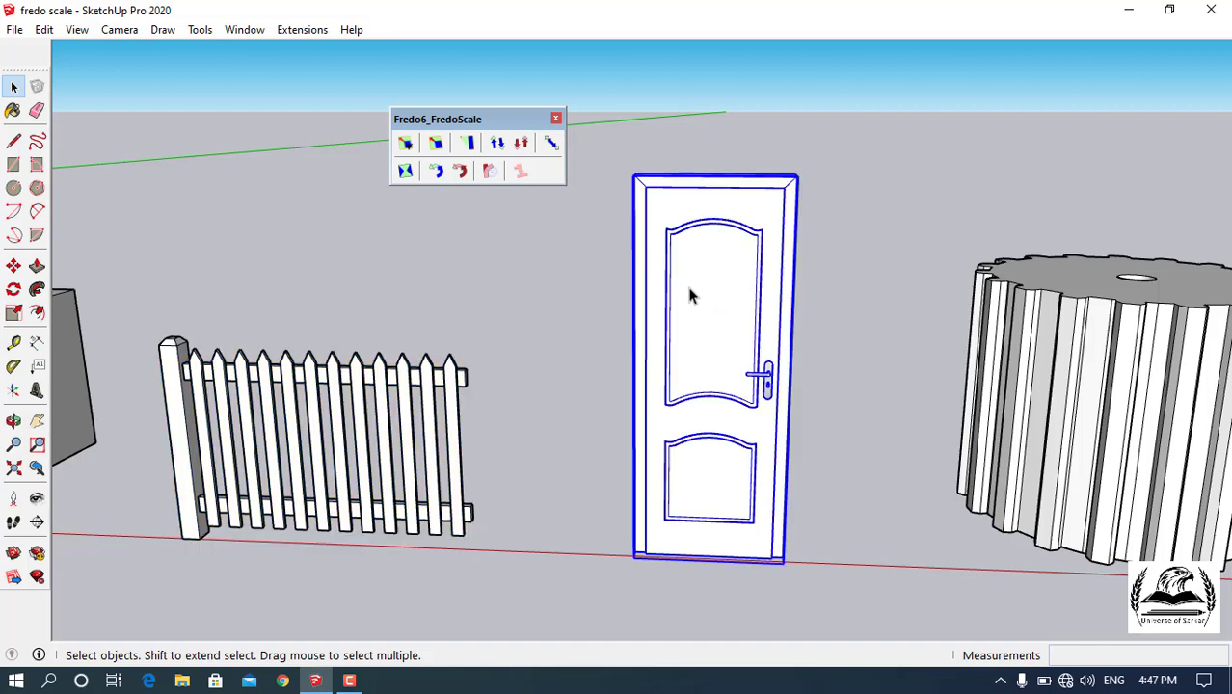
pyautogui.click(550, 144)
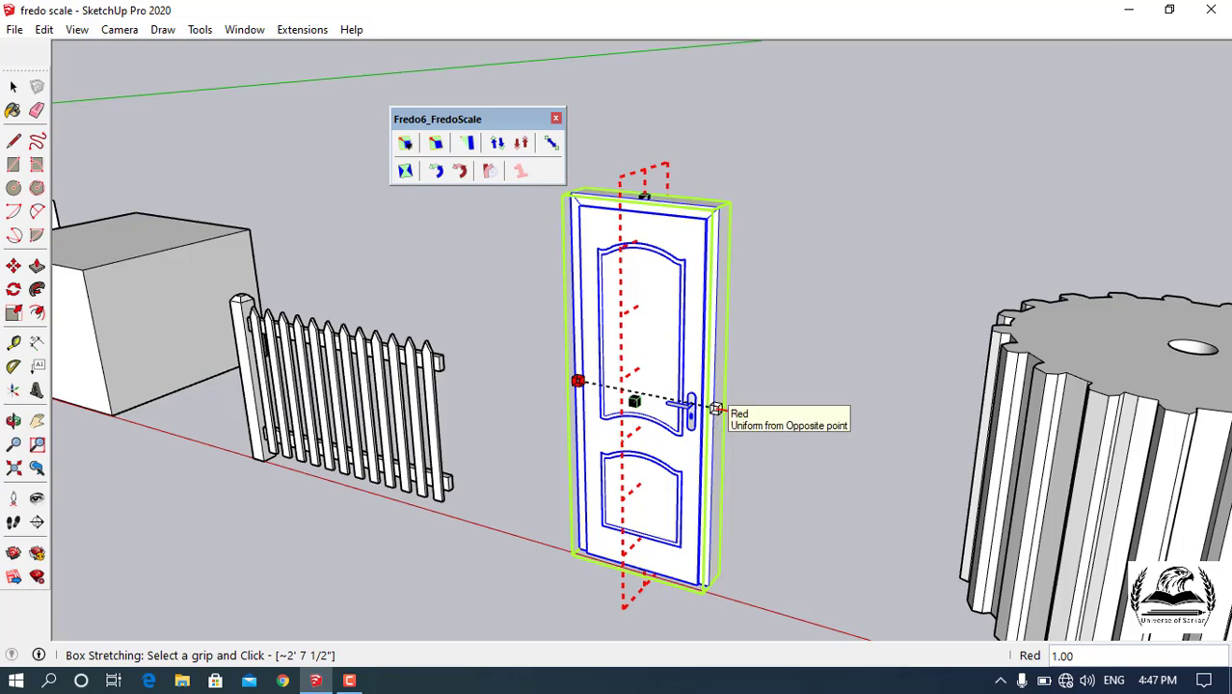
pyautogui.moveTo(715, 409); pyautogui.dragTo(806, 436)
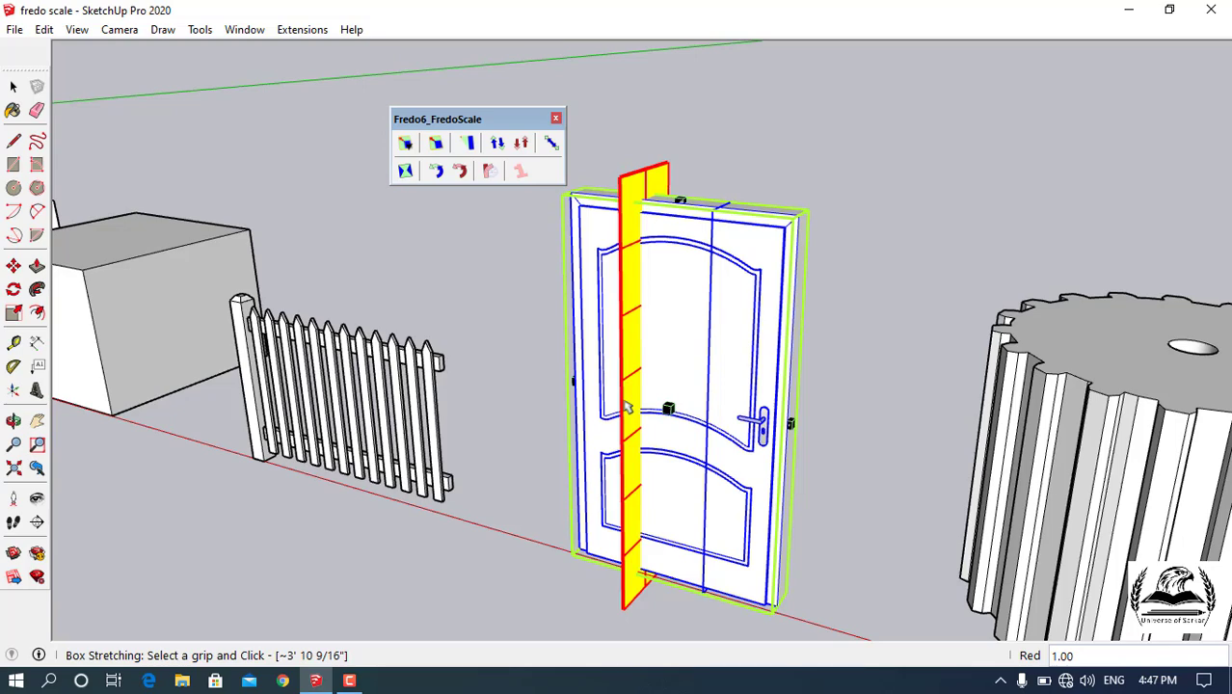
pyautogui.moveTo(628, 408); pyautogui.dragTo(650, 431)
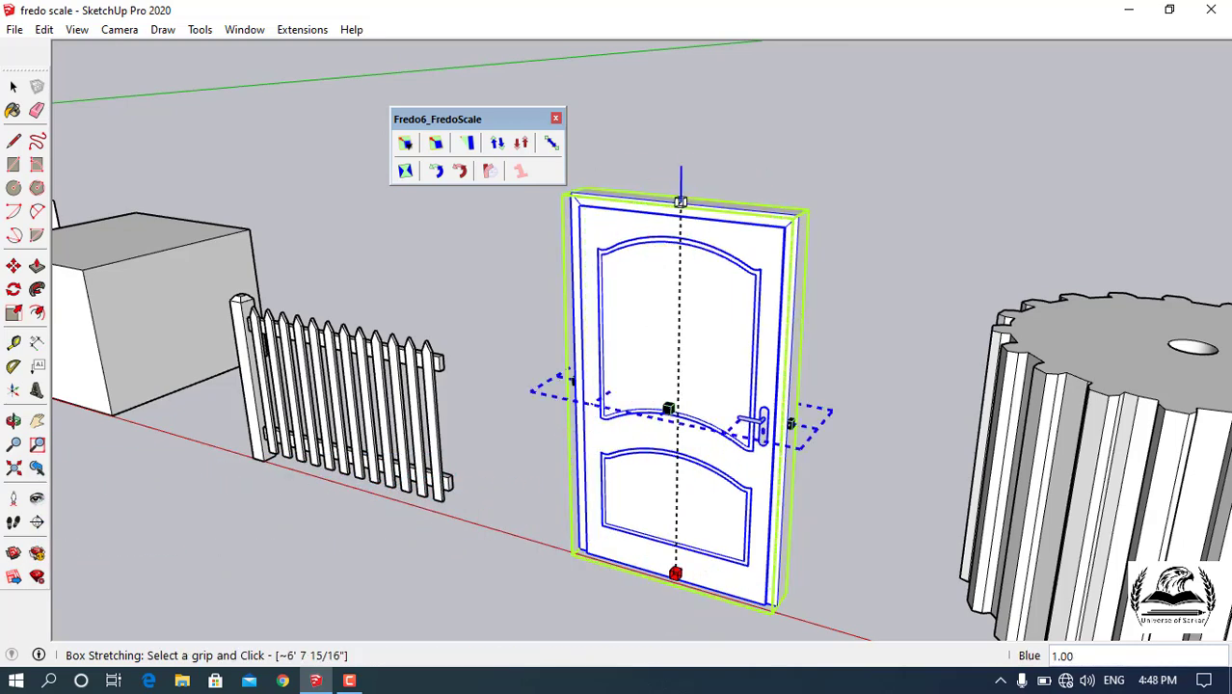
# Stretch the door upward along the blue axis by about 1.08, to a height of about 7' 2 3/16", and leave Box Stretching.
pyautogui.click(681, 202)
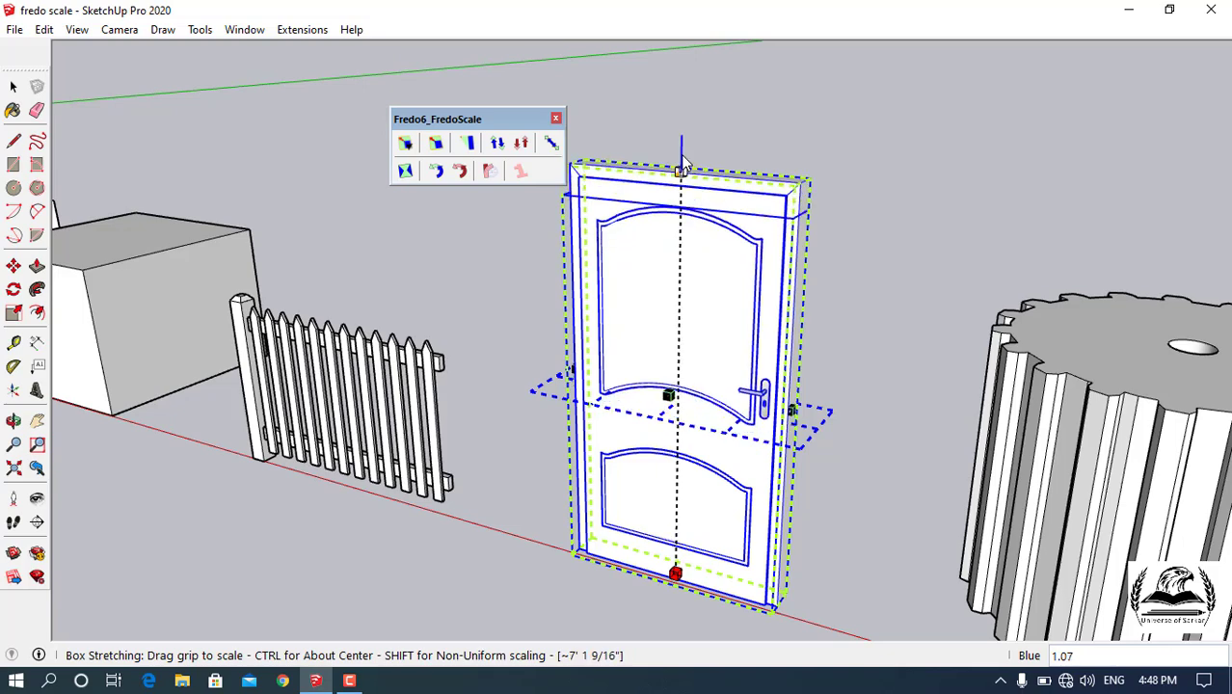
pyautogui.click(682, 164)
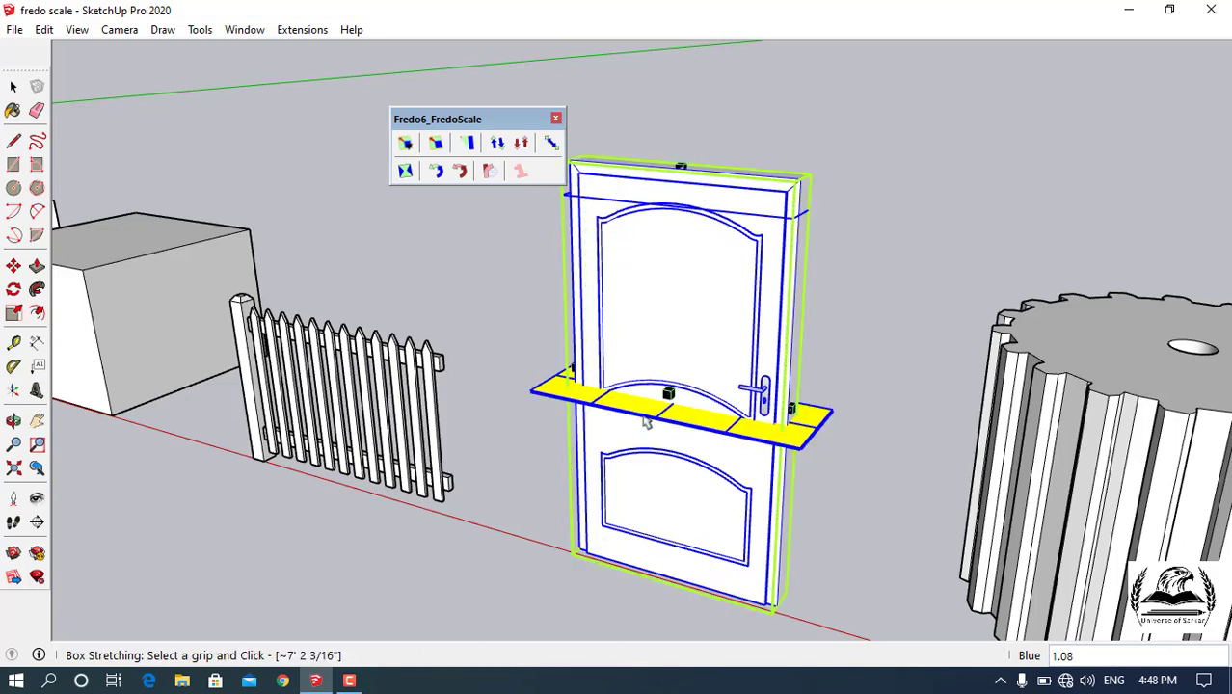
pyautogui.click(646, 422)
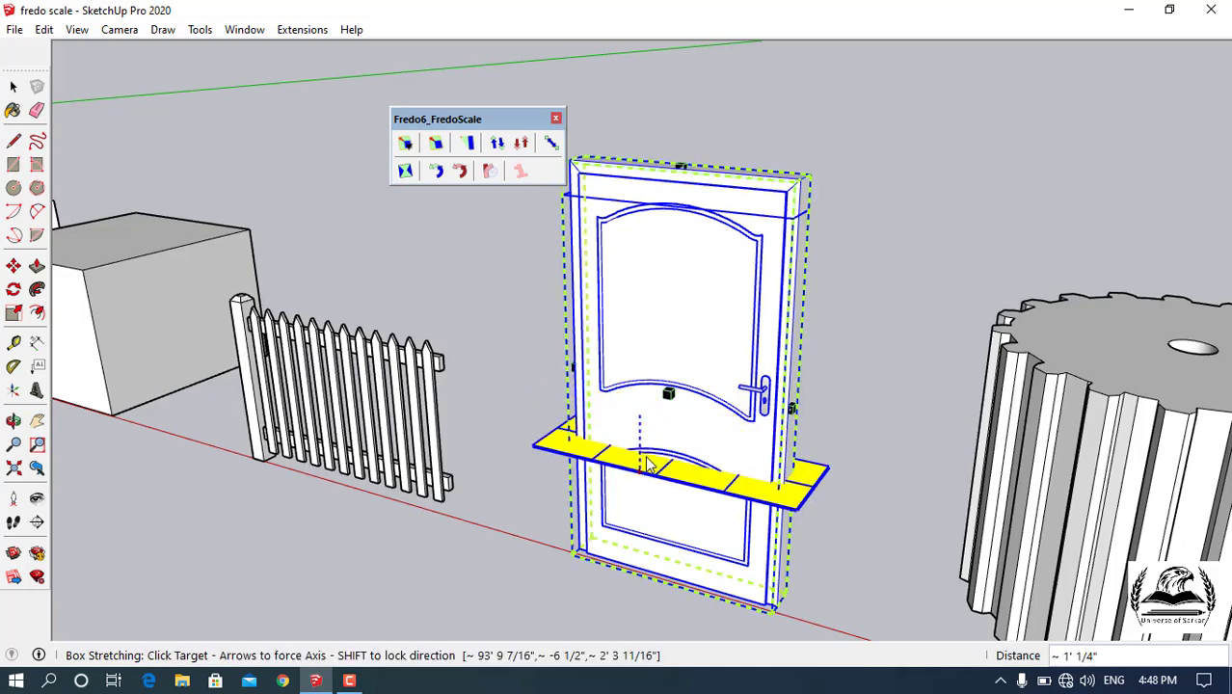
pyautogui.press('Escape')
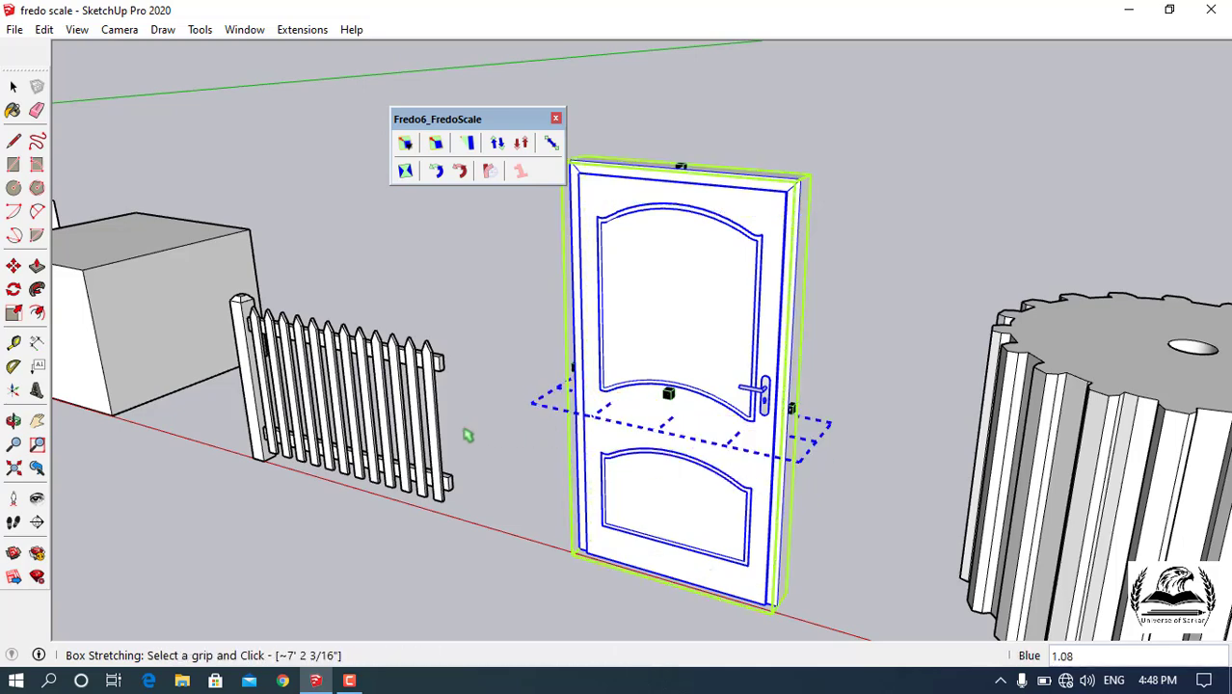
pyautogui.click(552, 145)
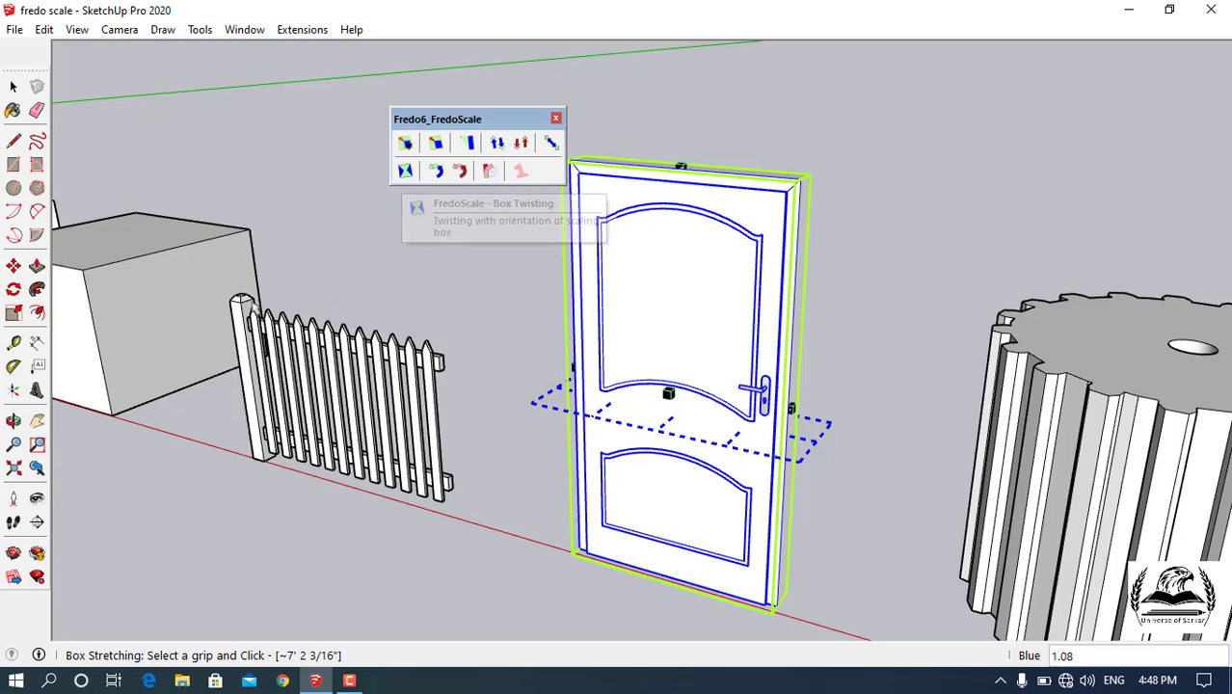
pyautogui.click(13, 88)
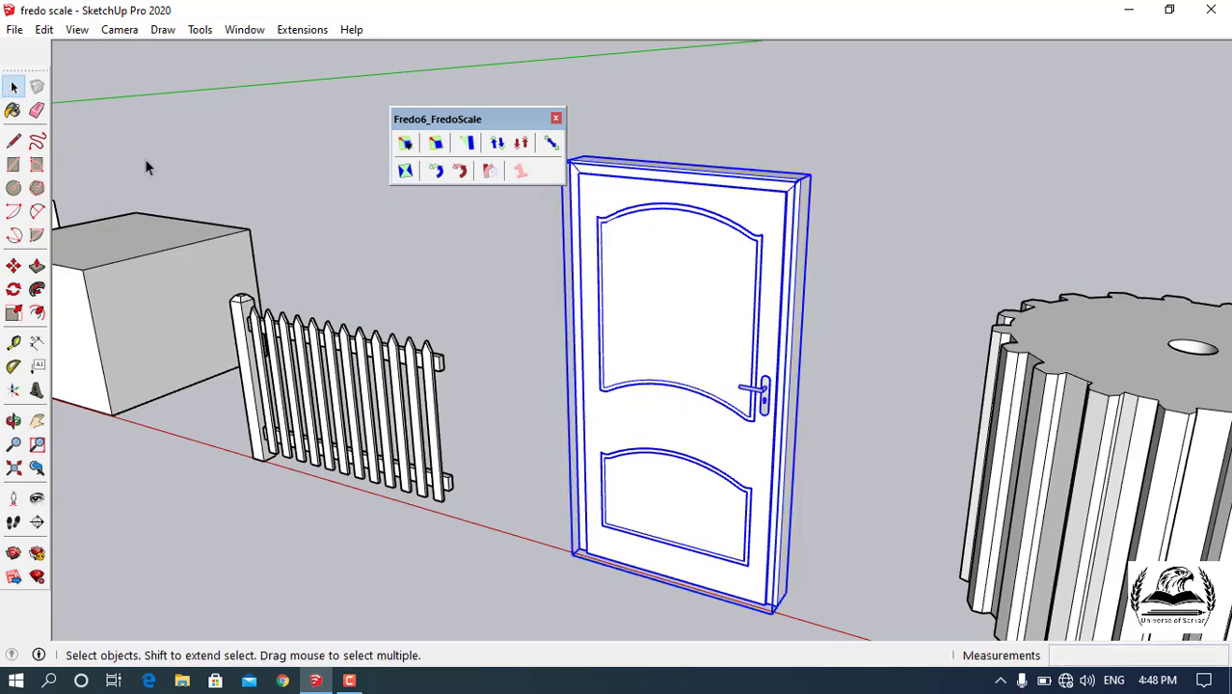
# Twist the whole toothed gear cylinder about its vertical axis from the top face with Box Twisting.
pyautogui.click(450, 291)
pyautogui.scroll(-5, 307, 326)
pyautogui.moveTo(440, 416); pyautogui.dragTo(620, 473, button='middle')
pyautogui.click(664, 338)
pyautogui.scroll(3, 701, 289)
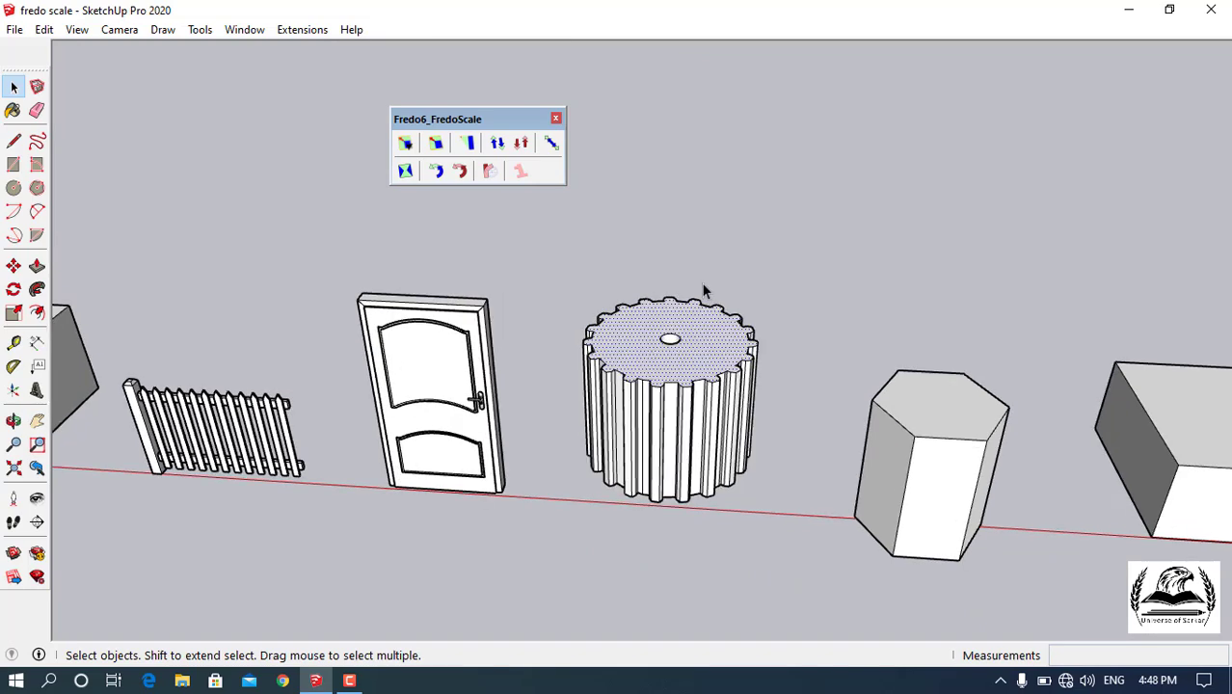
pyautogui.moveTo(524, 308); pyautogui.dragTo(805, 611)
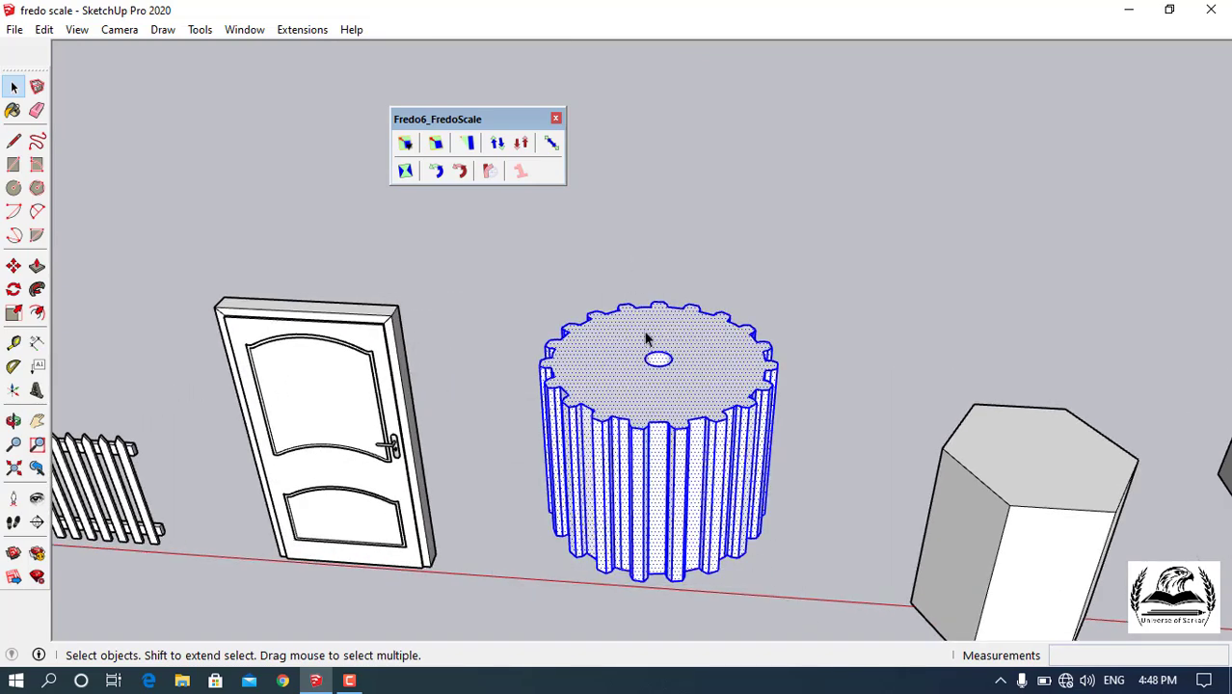
pyautogui.scroll(1, 662, 376)
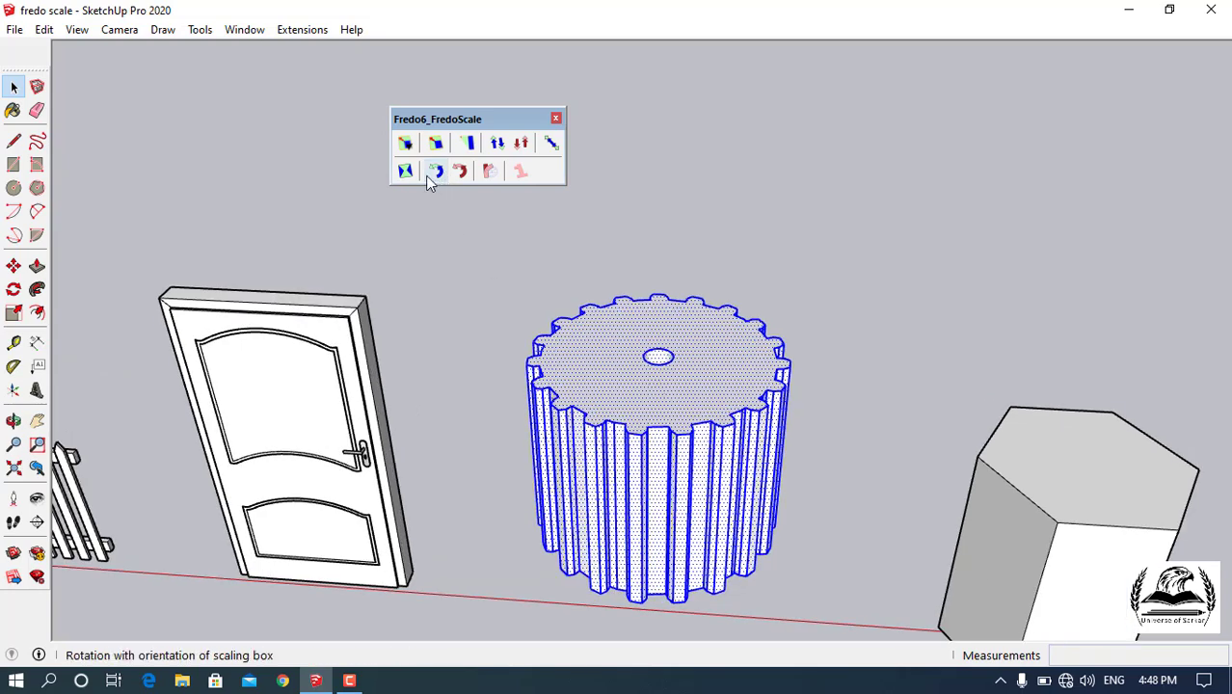
pyautogui.click(405, 171)
pyautogui.click(659, 356)
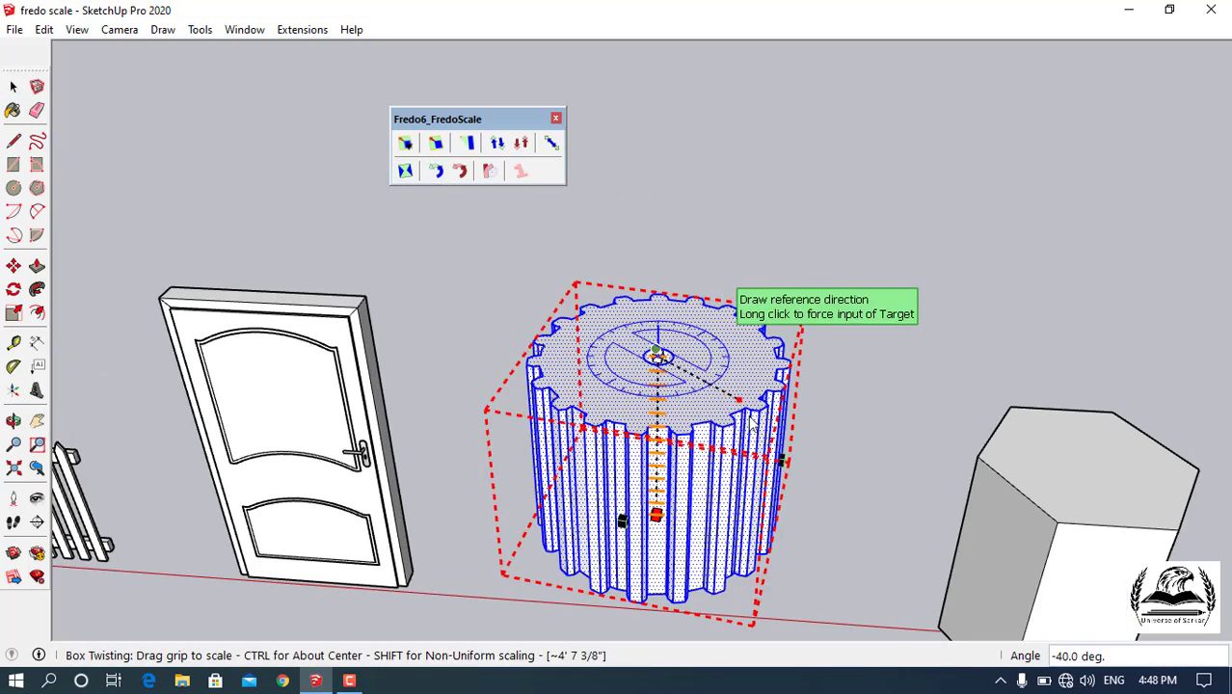
pyautogui.click(831, 395)
pyautogui.click(845, 291)
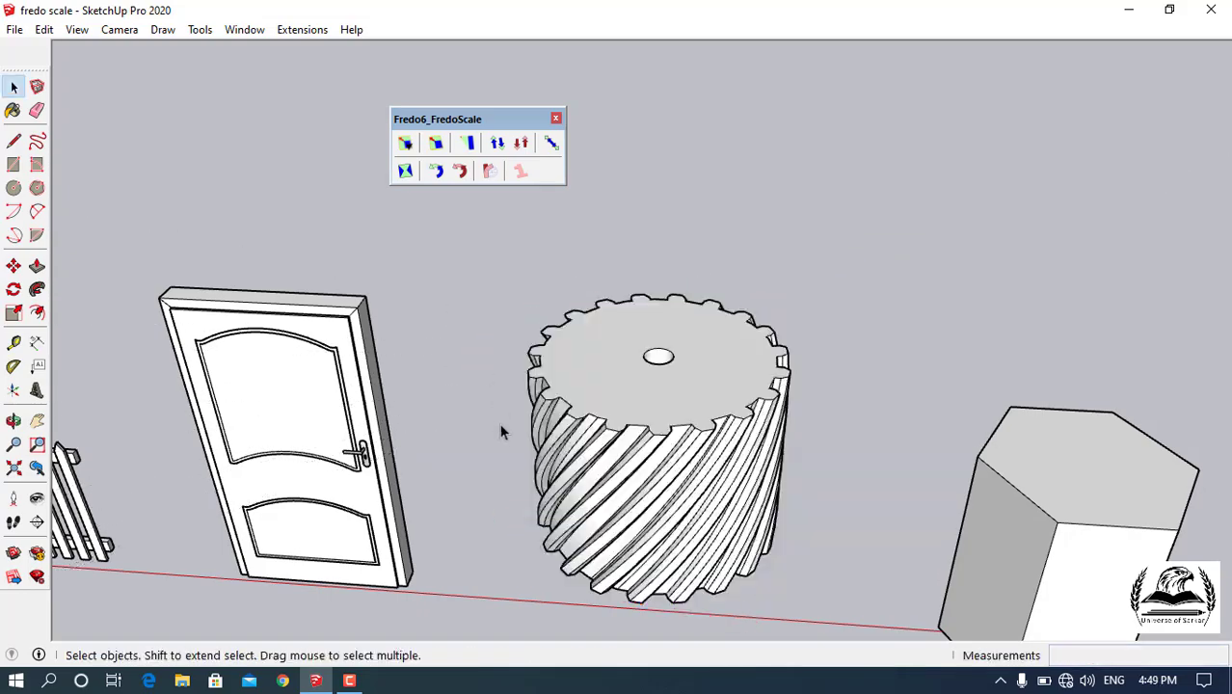
# Rotate only the hexagonal prism's top face 60° about its centre with the Rotate tool.
pyautogui.moveTo(500, 432); pyautogui.dragTo(435, 247, button='middle')
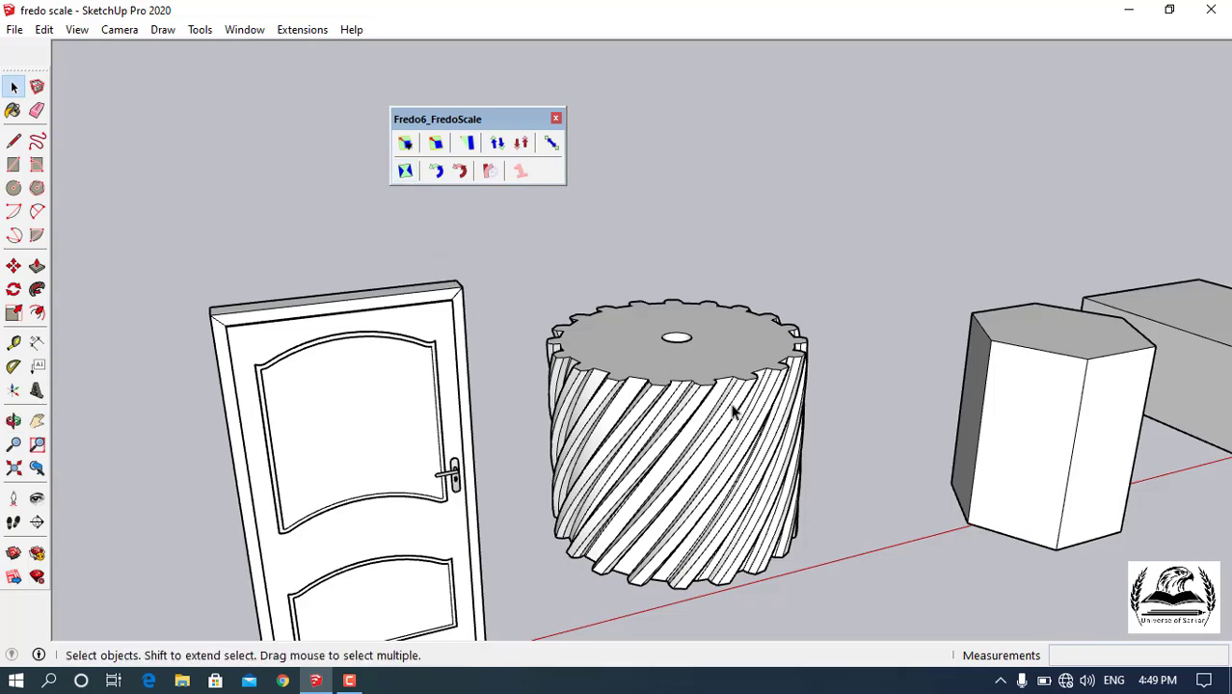
pyautogui.moveTo(733, 413); pyautogui.dragTo(466, 286, button='middle')
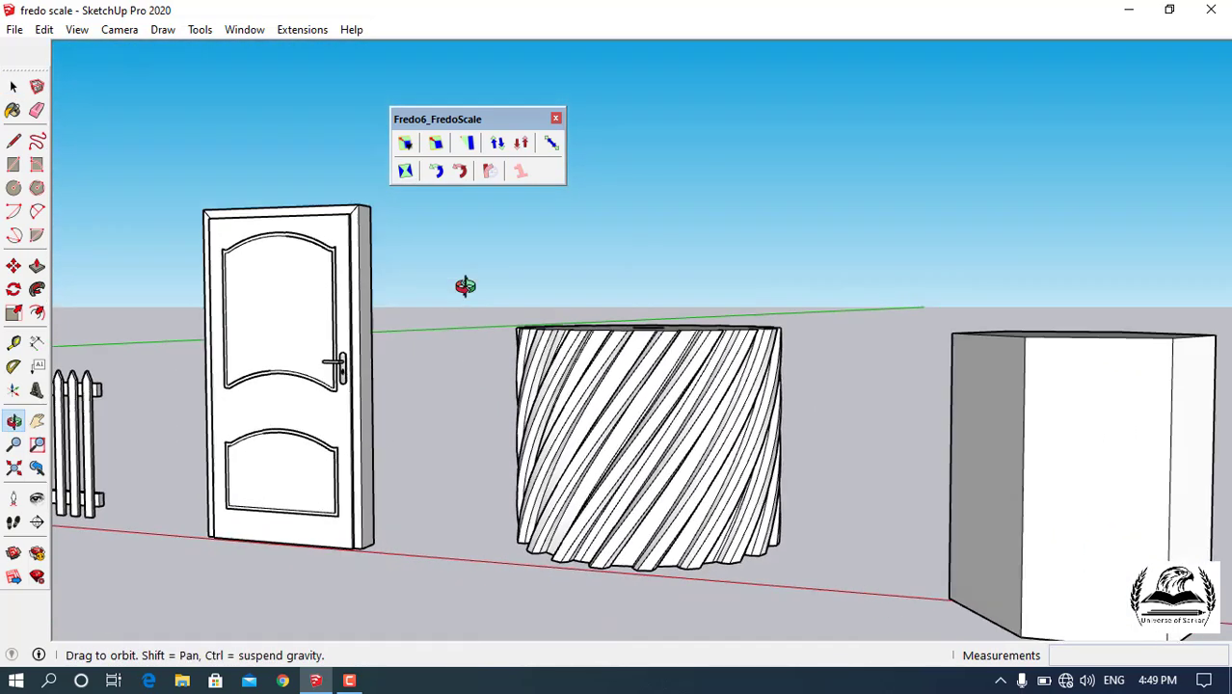
pyautogui.moveTo(563, 281); pyautogui.dragTo(735, 406)
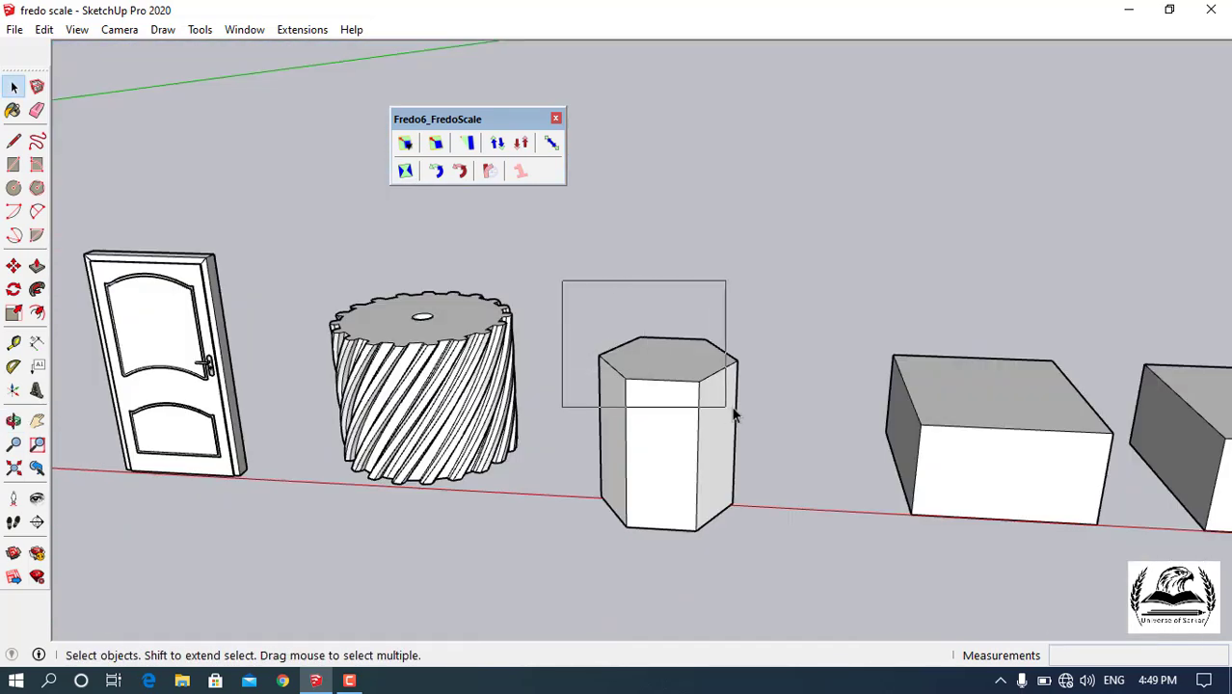
pyautogui.moveTo(735, 405); pyautogui.dragTo(753, 389)
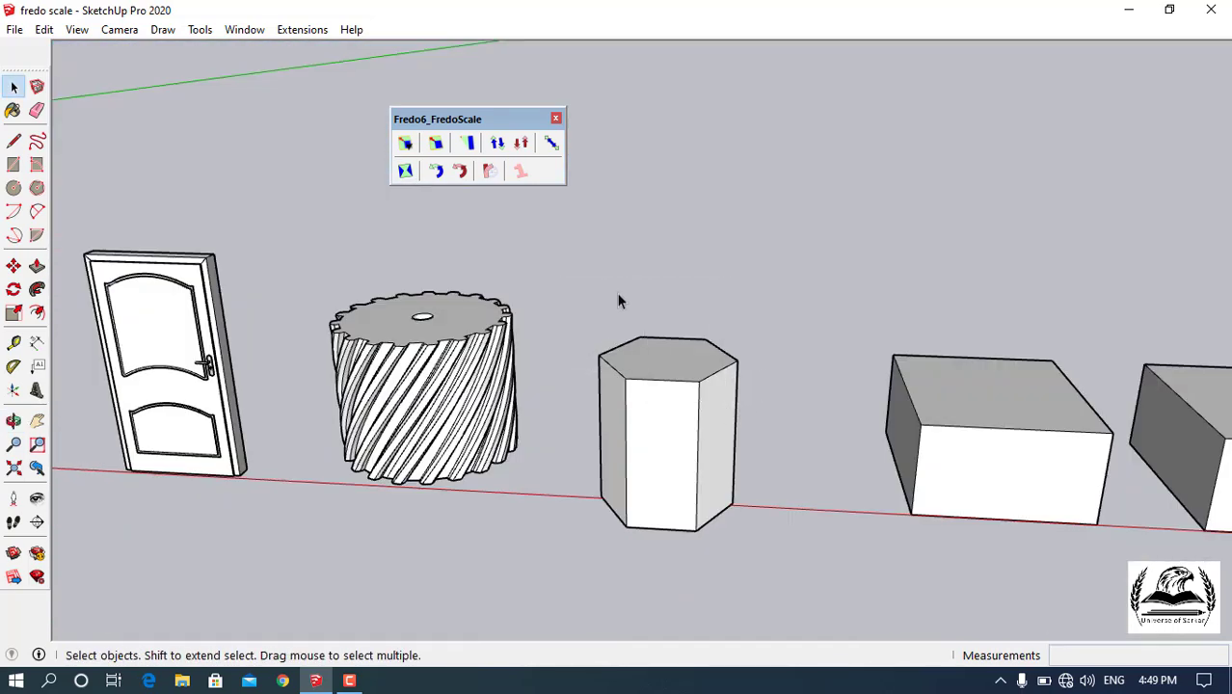
pyautogui.moveTo(569, 294); pyautogui.dragTo(749, 390)
pyautogui.moveTo(748, 391); pyautogui.dragTo(289, 404, button='middle')
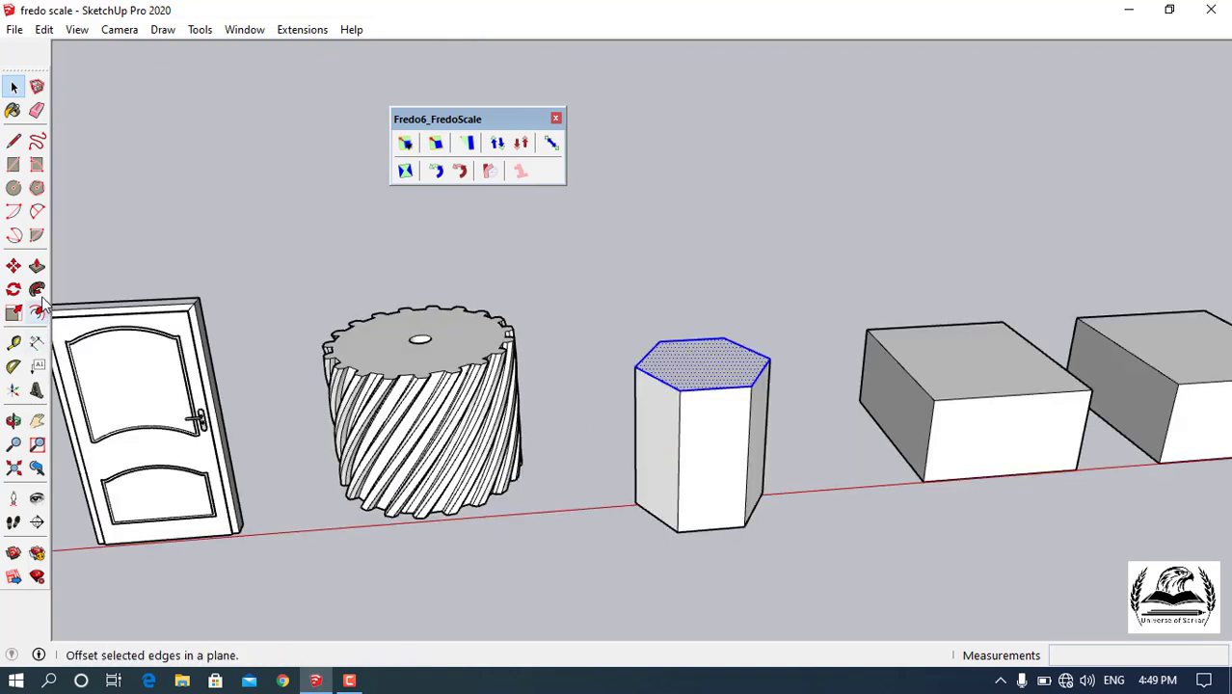
pyautogui.click(13, 289)
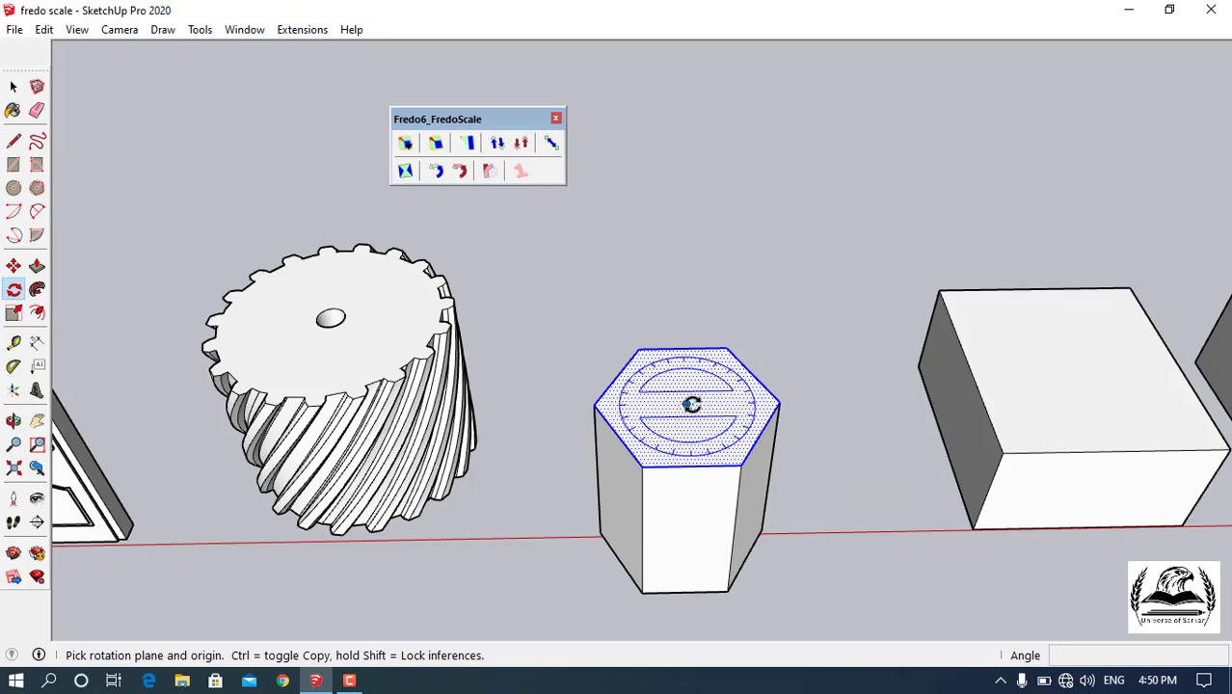
pyautogui.click(688, 404)
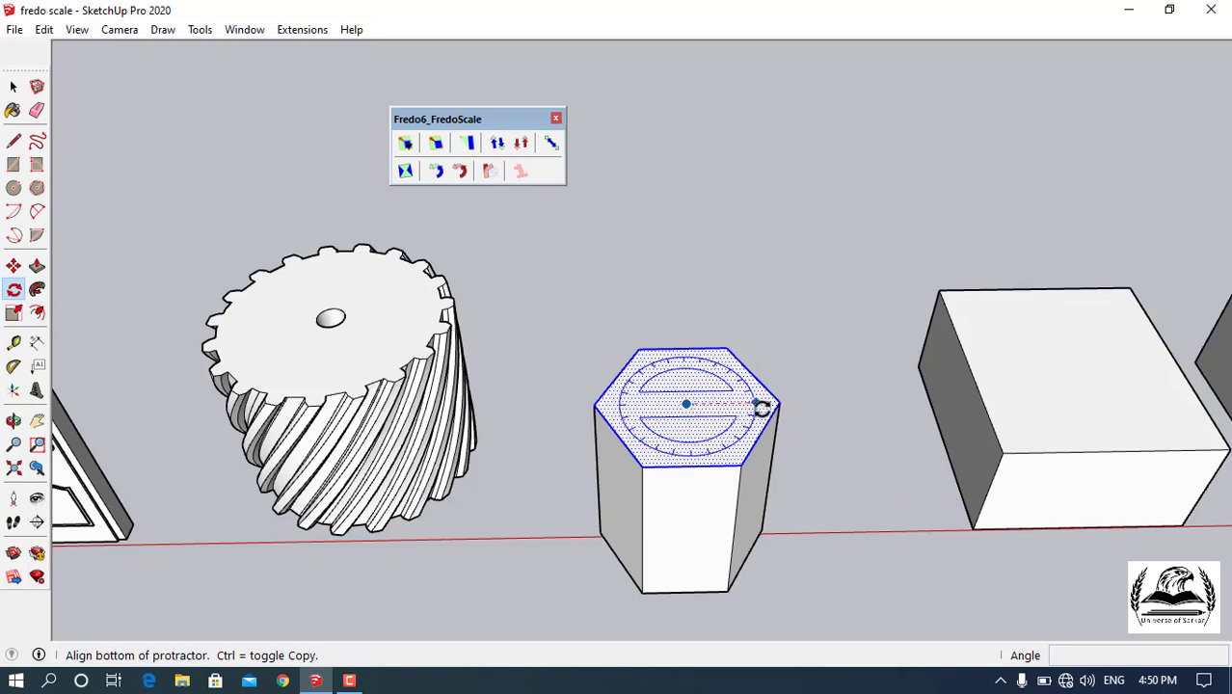
pyautogui.click(772, 405)
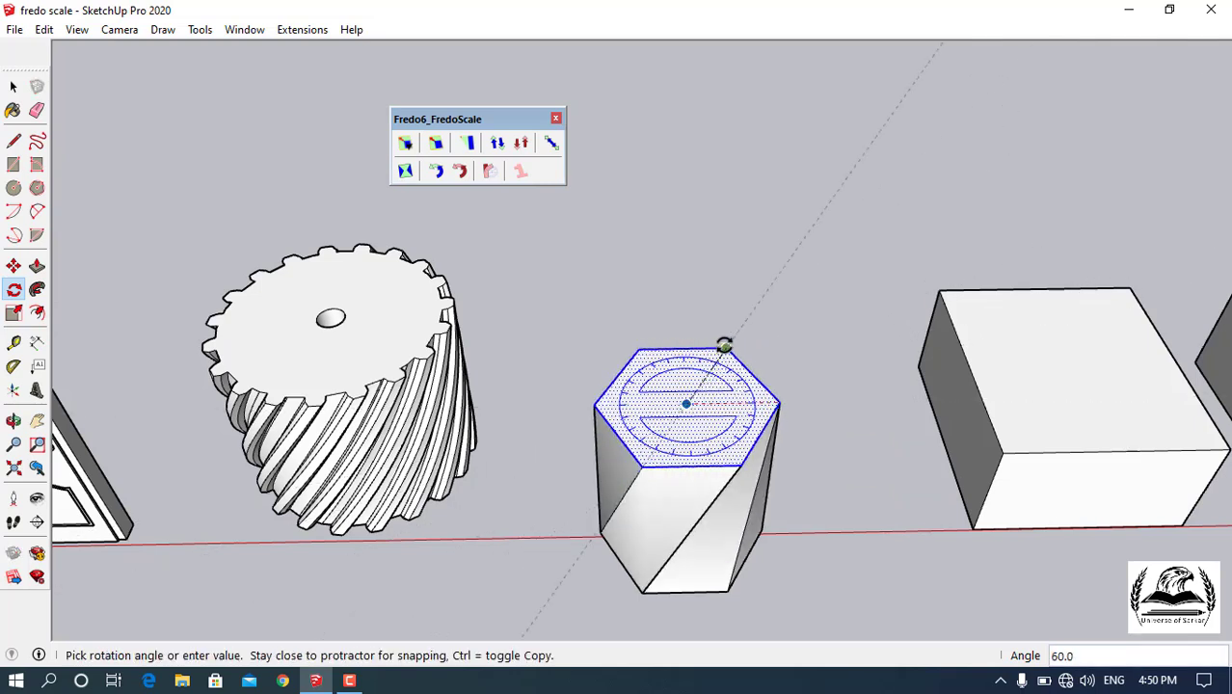
pyautogui.click(585, 370)
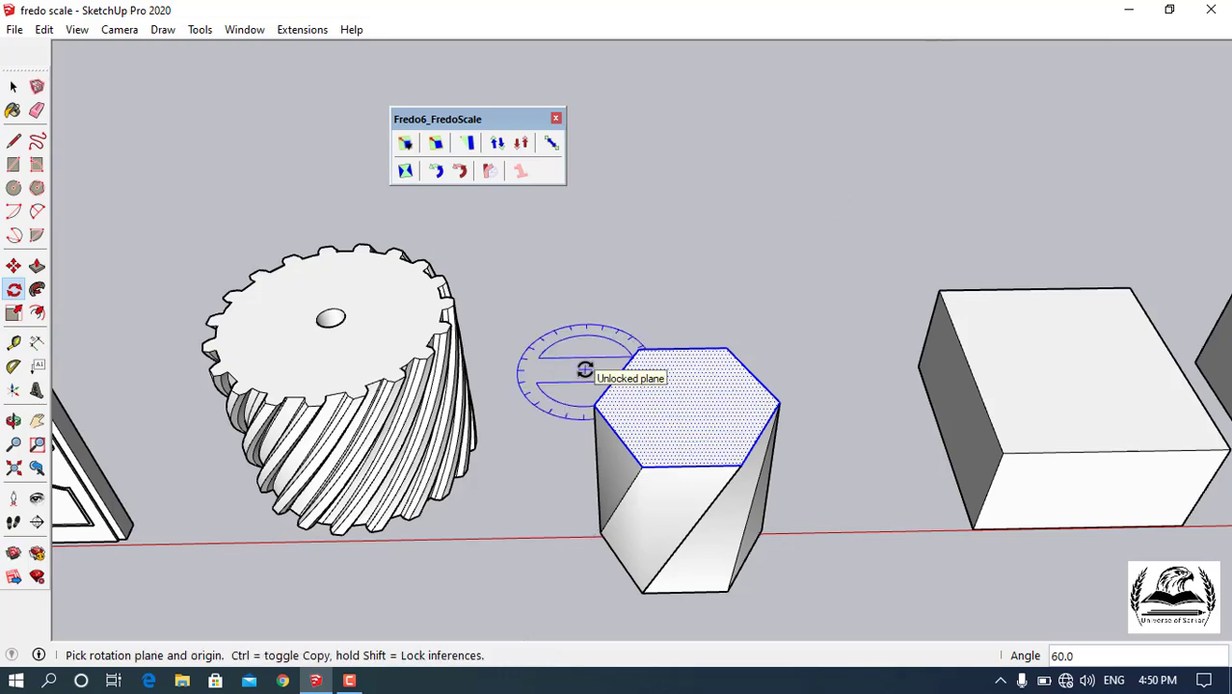
pyautogui.moveTo(578, 366); pyautogui.dragTo(581, 392, button='middle')
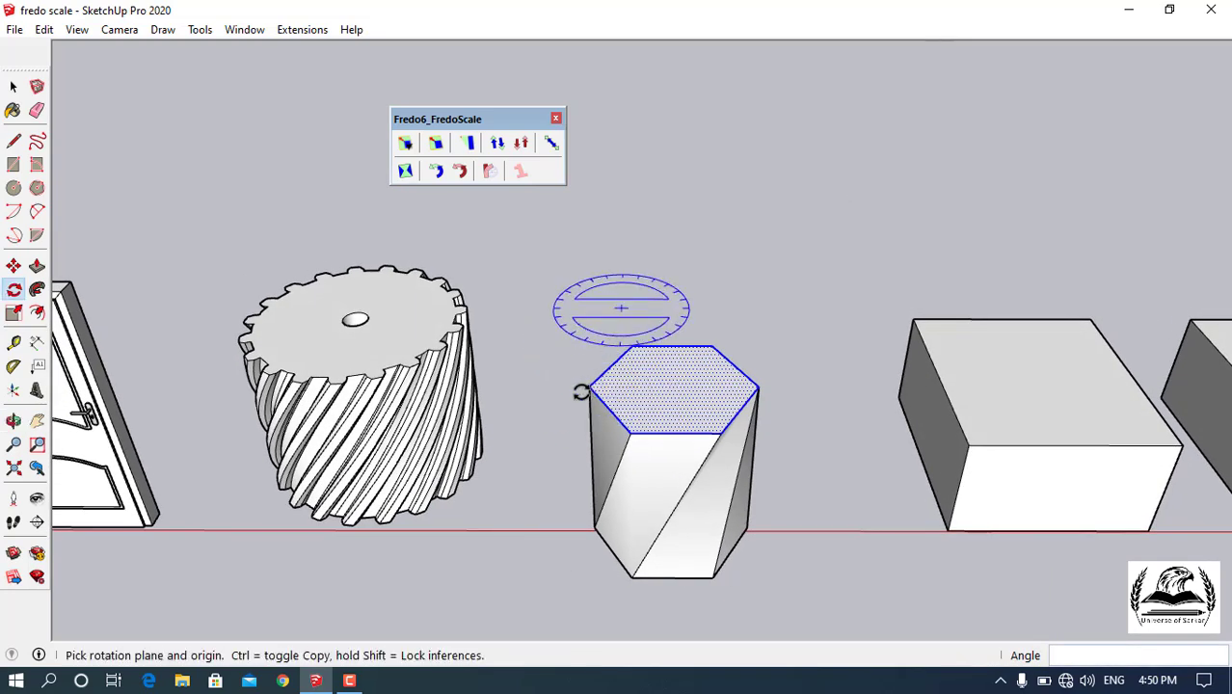
# Twist the whole hexagonal prism 63° about its vertical axis from the top face with Box Twisting.
pyautogui.click(13, 87)
pyautogui.moveTo(552, 576); pyautogui.dragTo(543, 274, button='middle')
pyautogui.moveTo(543, 274); pyautogui.dragTo(794, 608)
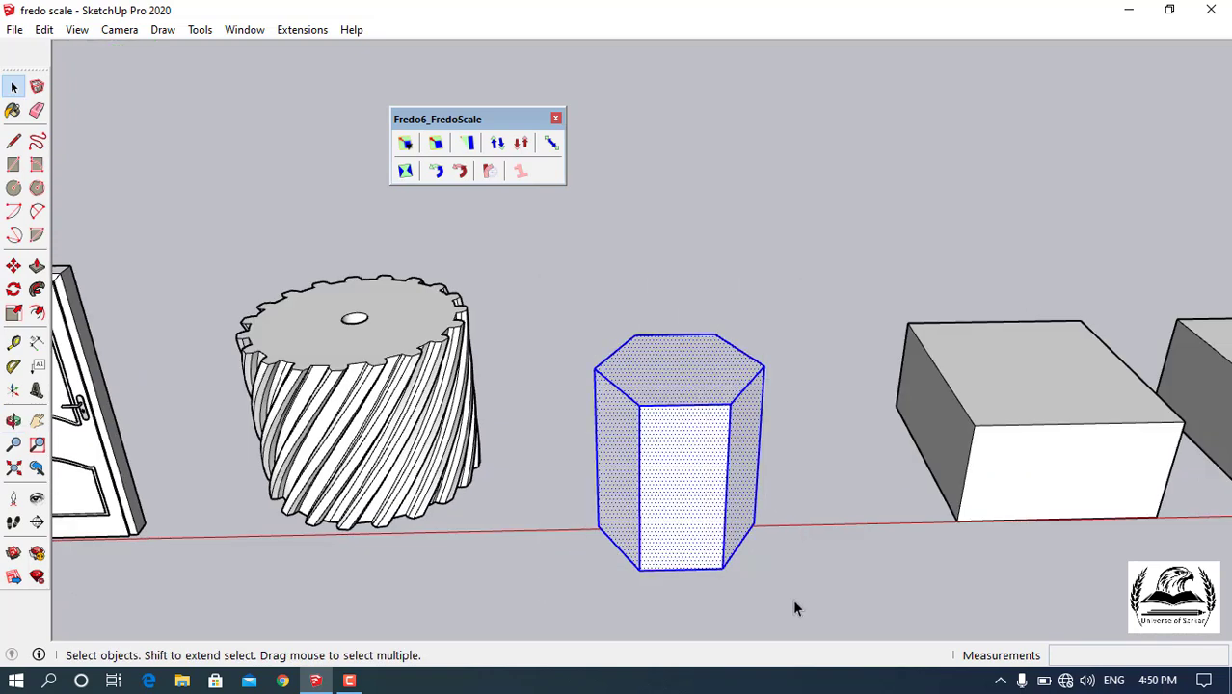
pyautogui.click(410, 179)
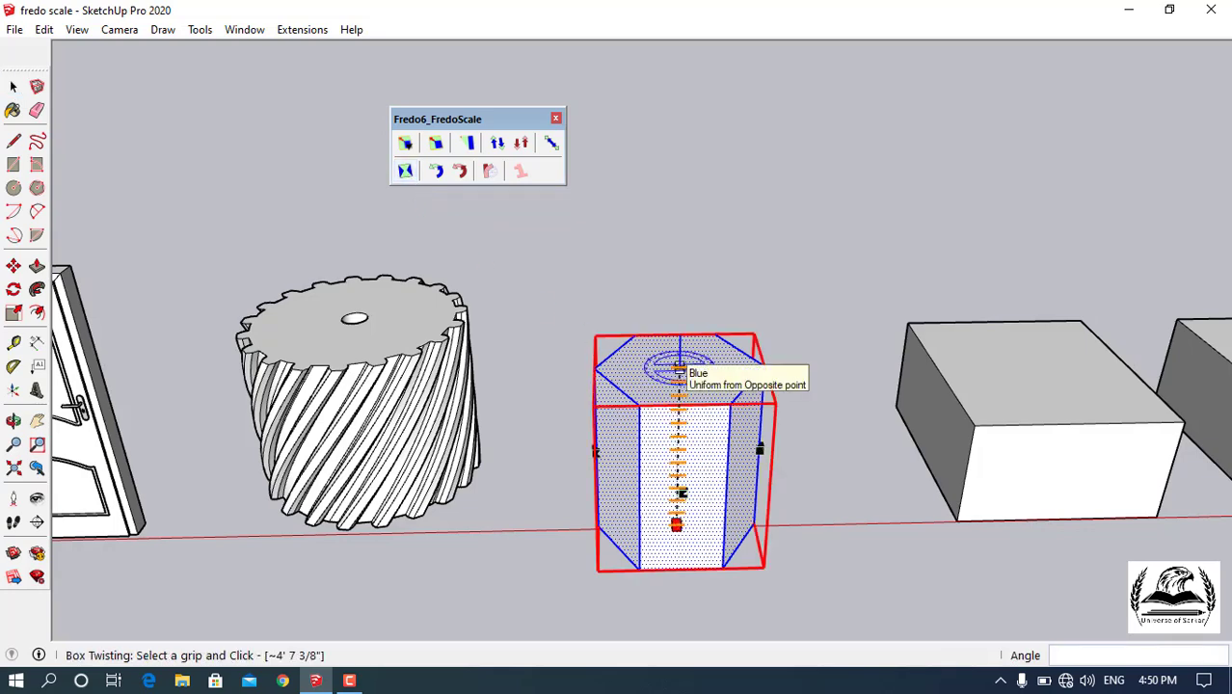
pyautogui.click(679, 369)
pyautogui.click(765, 364)
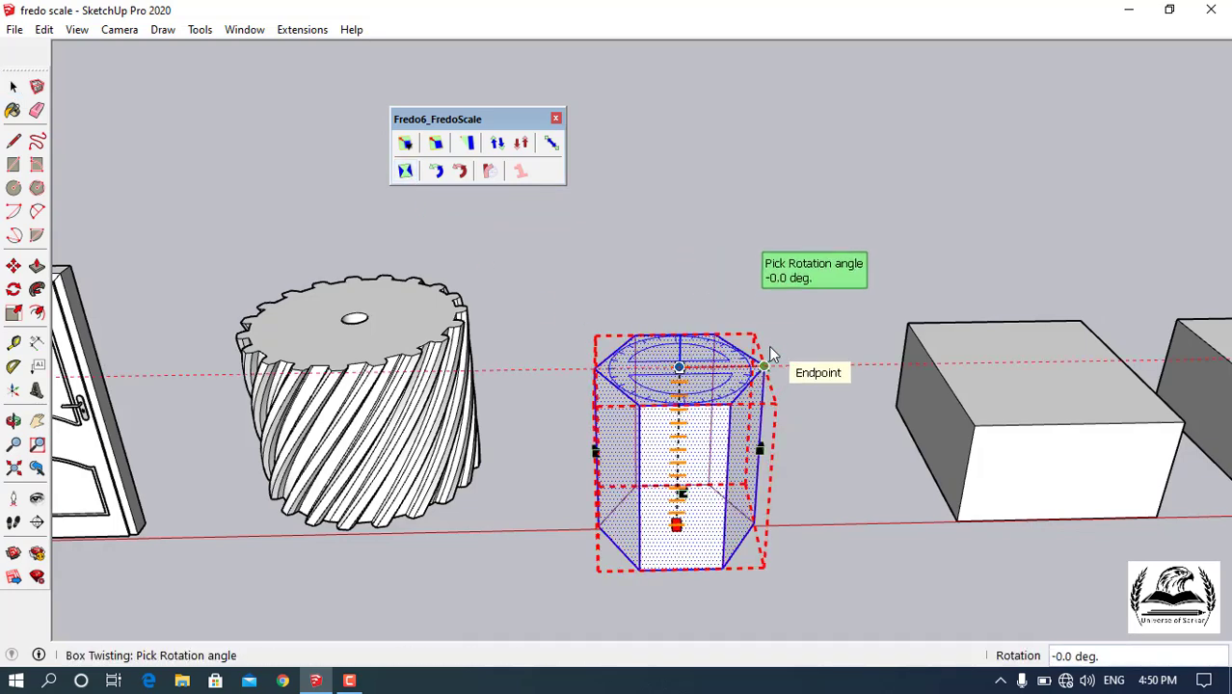
pyautogui.click(755, 295)
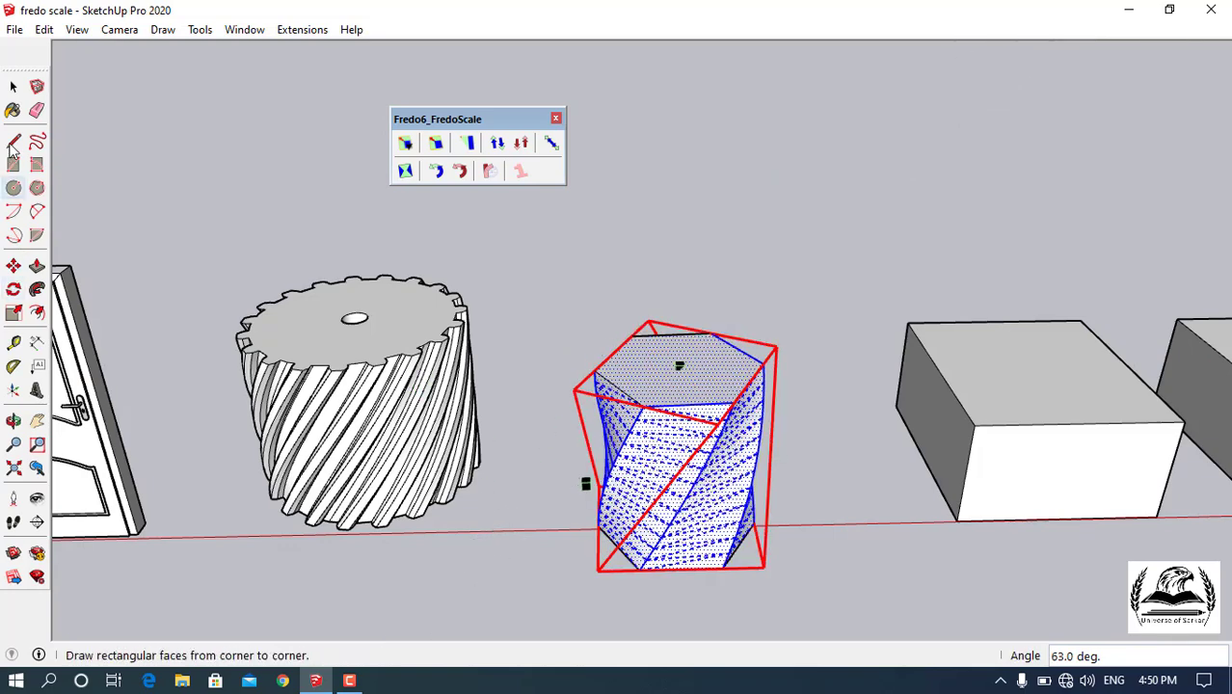
pyautogui.click(13, 87)
pyautogui.click(566, 460)
# Review the Box Twisting slicing parameters for the hexagonal prism and dismiss them without changes.
pyautogui.moveTo(566, 461); pyautogui.dragTo(786, 490, button='middle')
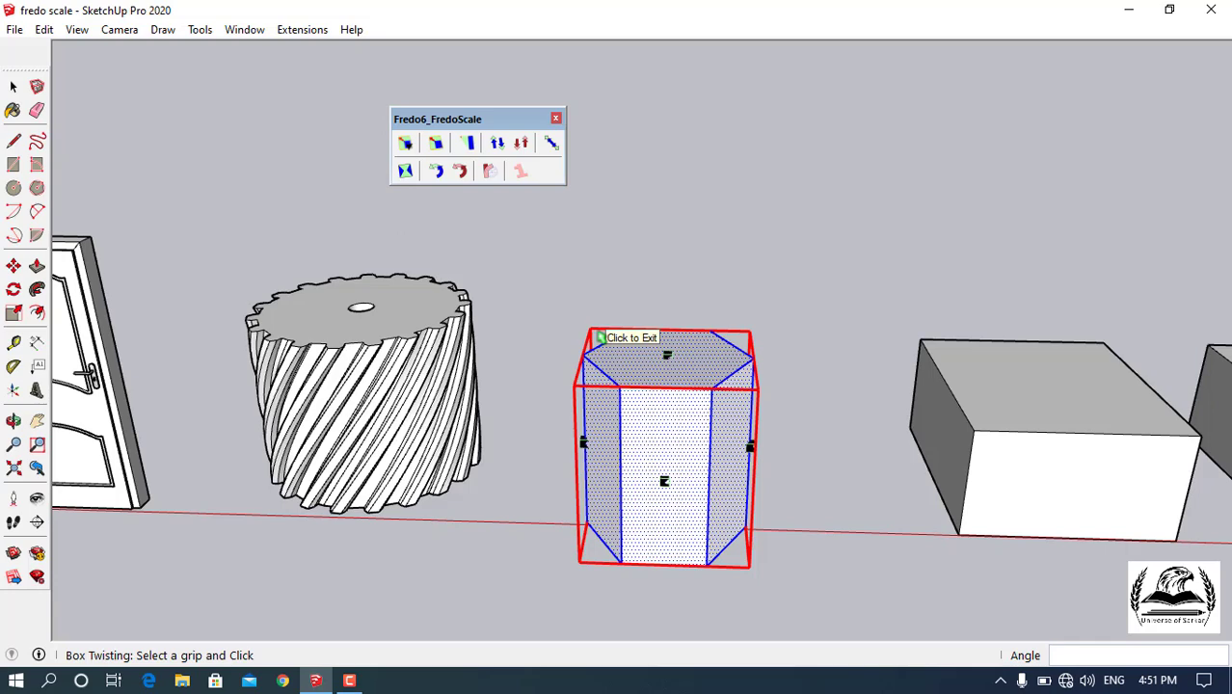
pyautogui.press('Tab')
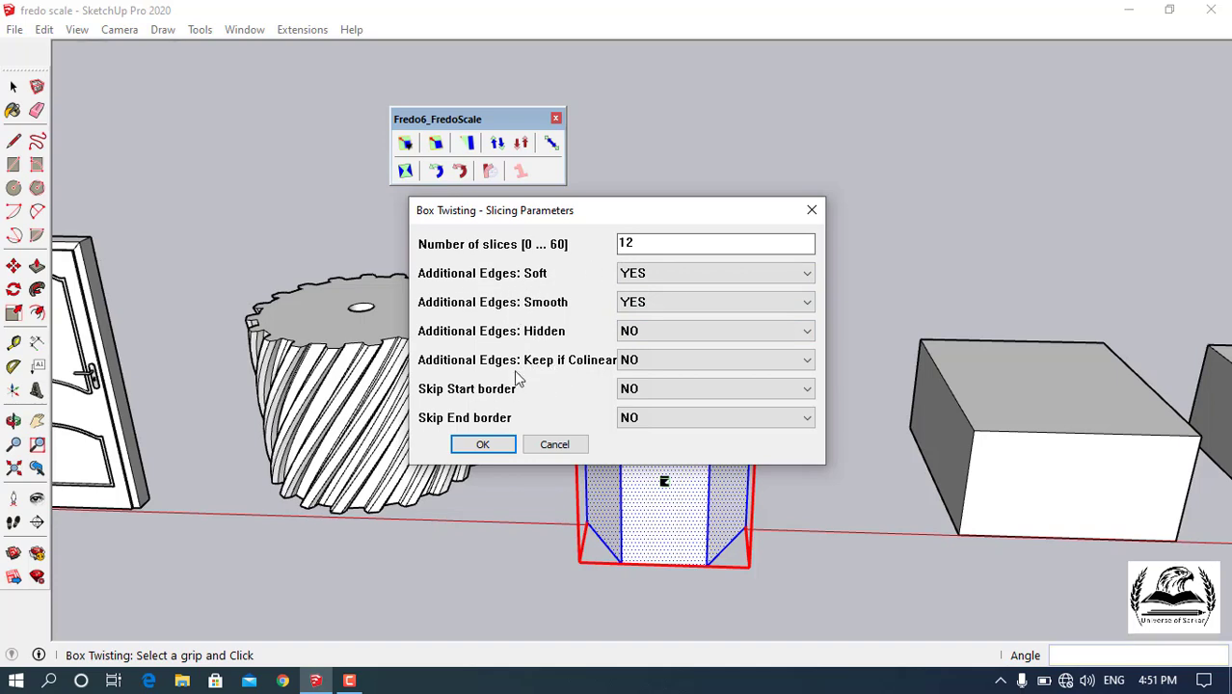
pyautogui.click(552, 448)
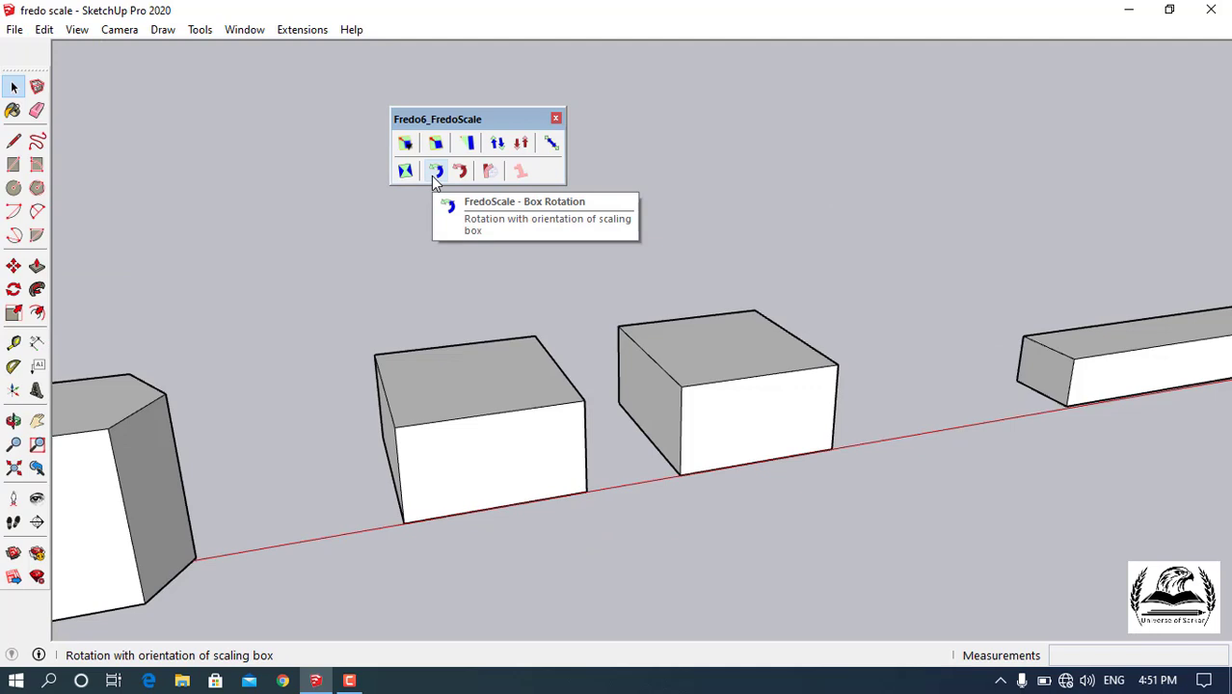
# Tilt the box beside the hexagonal prism by -20° about its upper side edge with Box Rotation, and leave the tool.
pyautogui.click(435, 176)
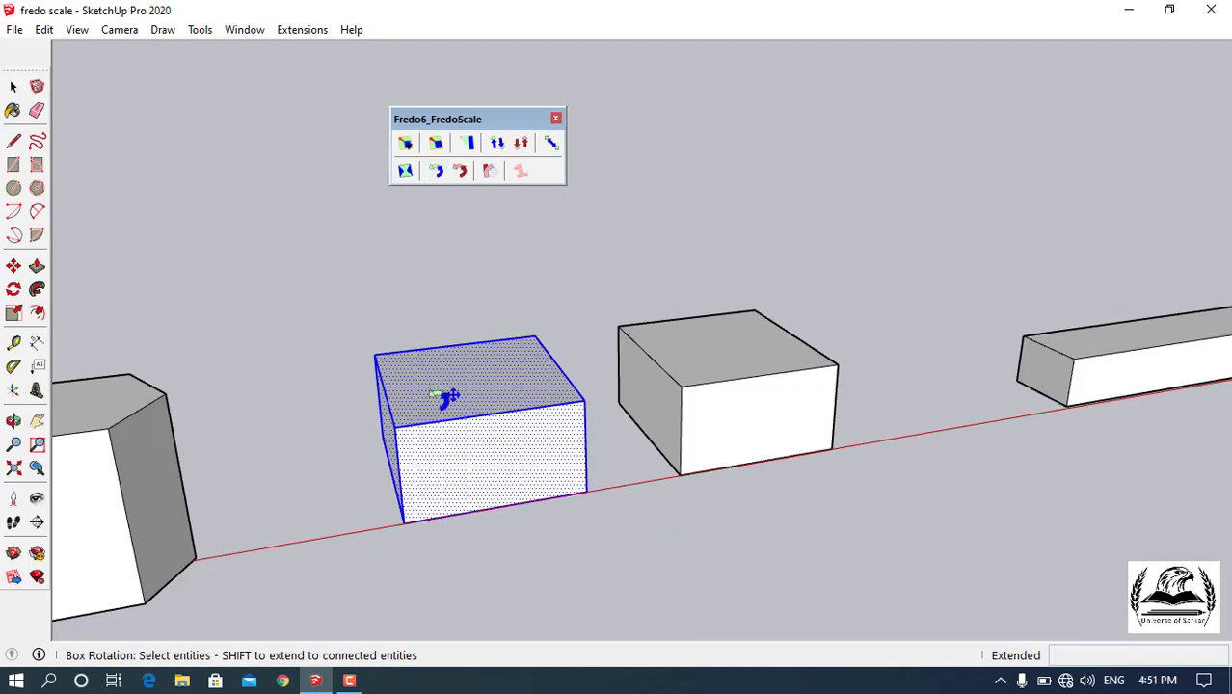
pyautogui.click(403, 428)
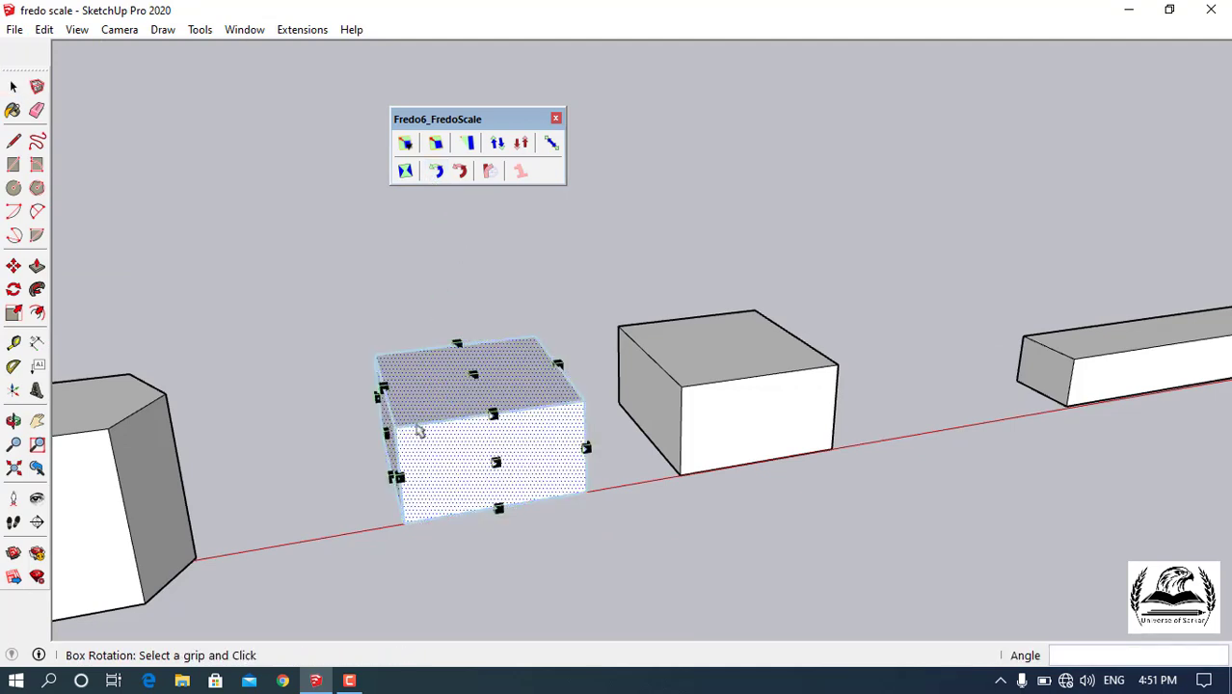
pyautogui.click(559, 364)
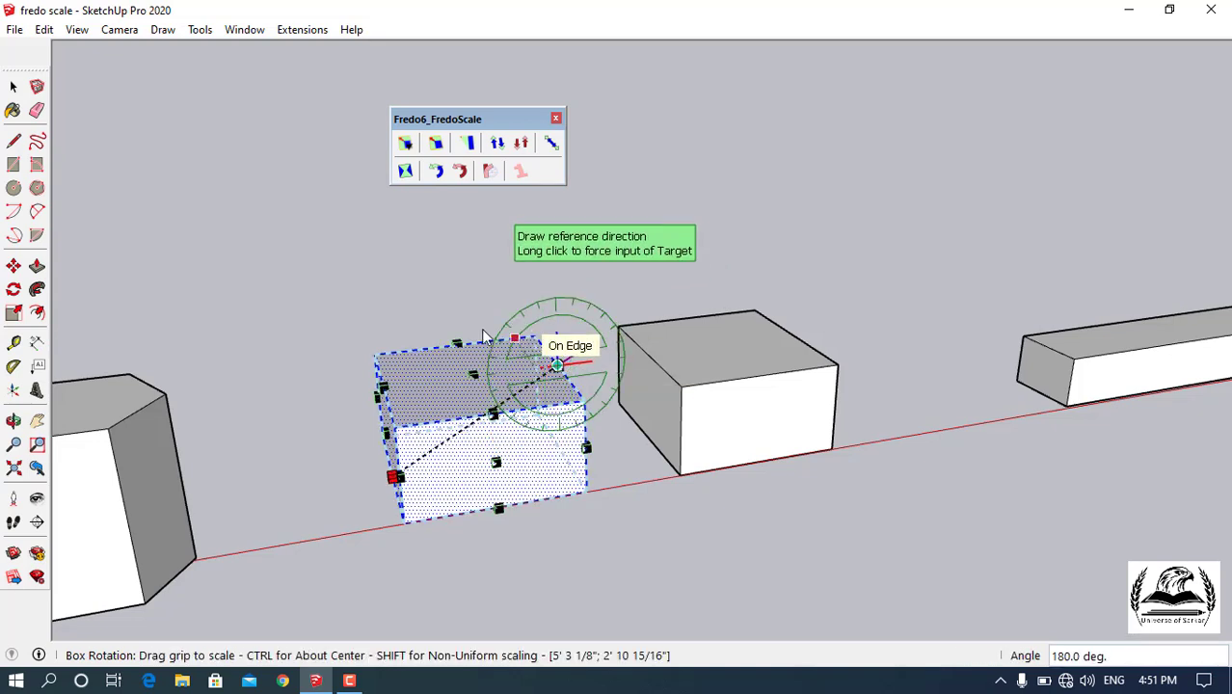
pyautogui.click(543, 253)
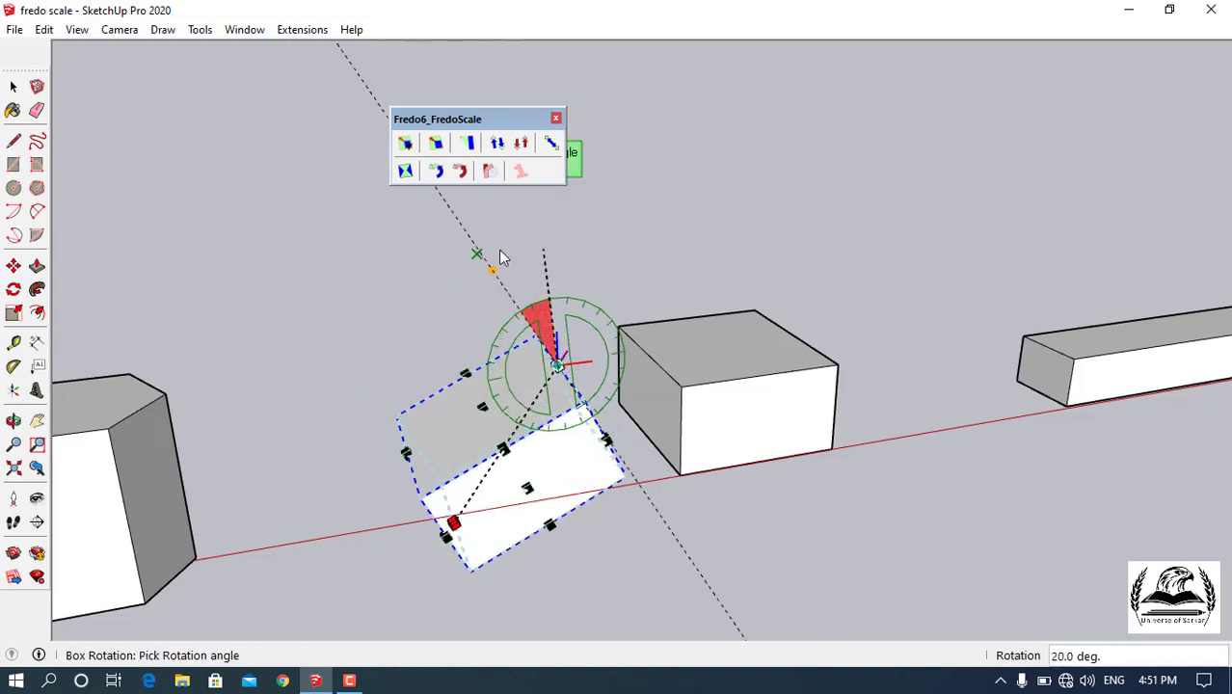
pyautogui.click(581, 256)
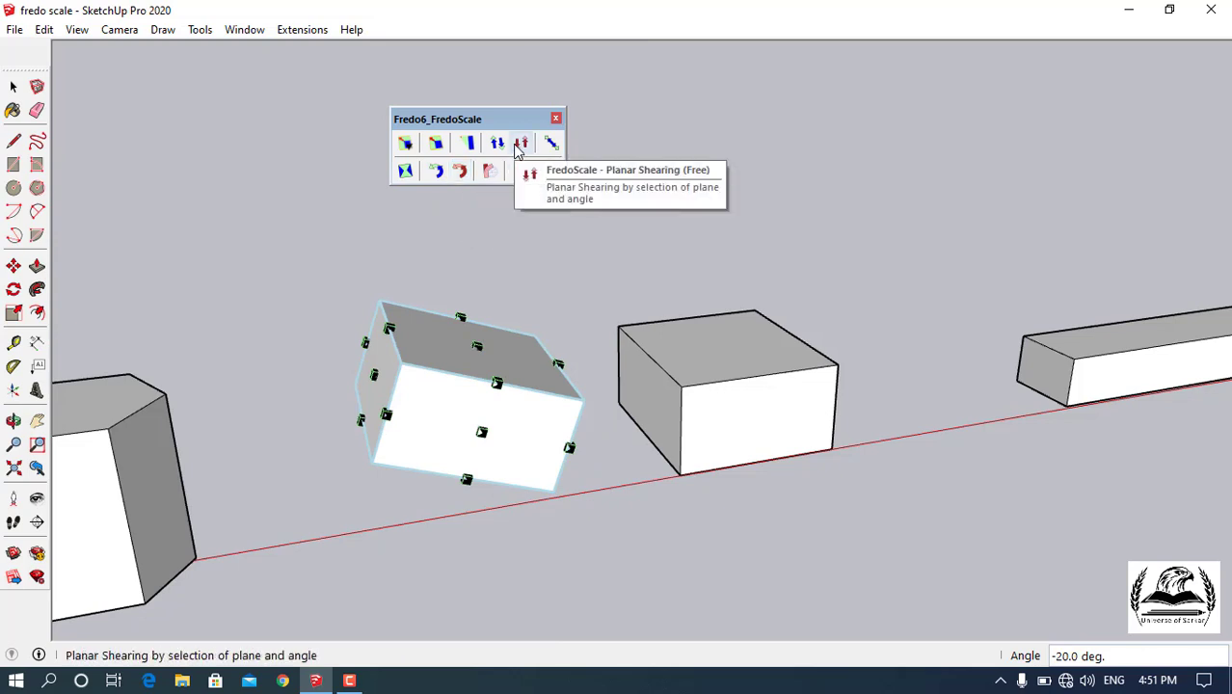
pyautogui.click(462, 173)
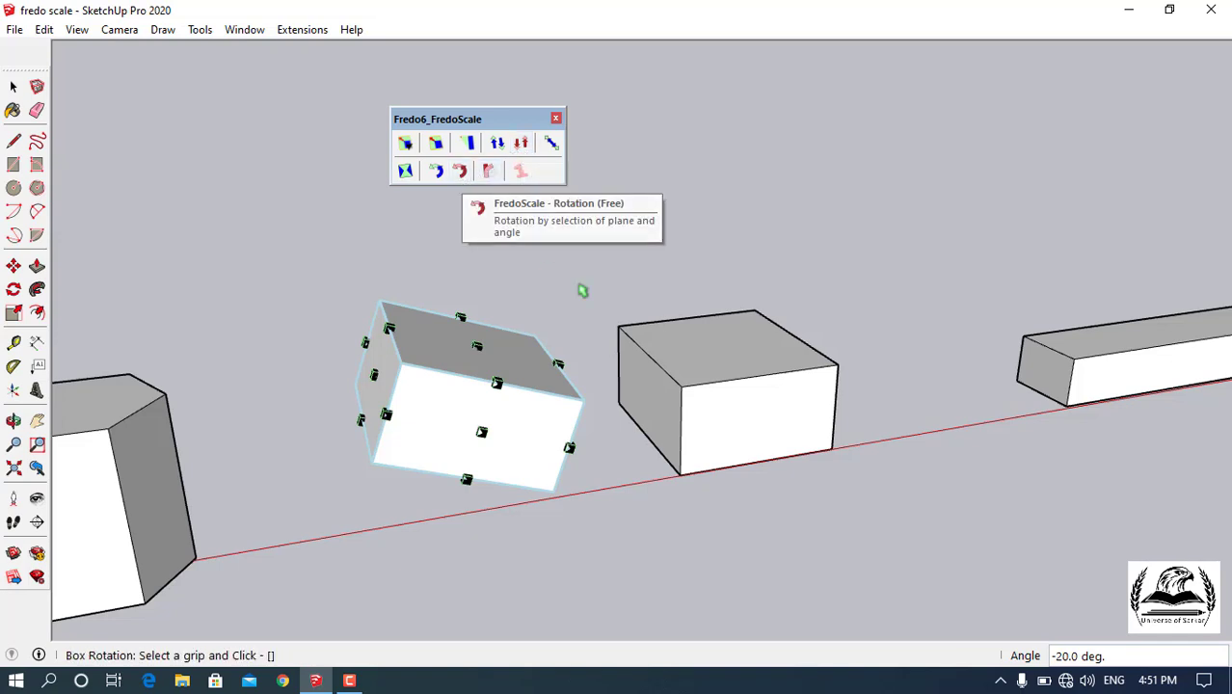
pyautogui.press('space')
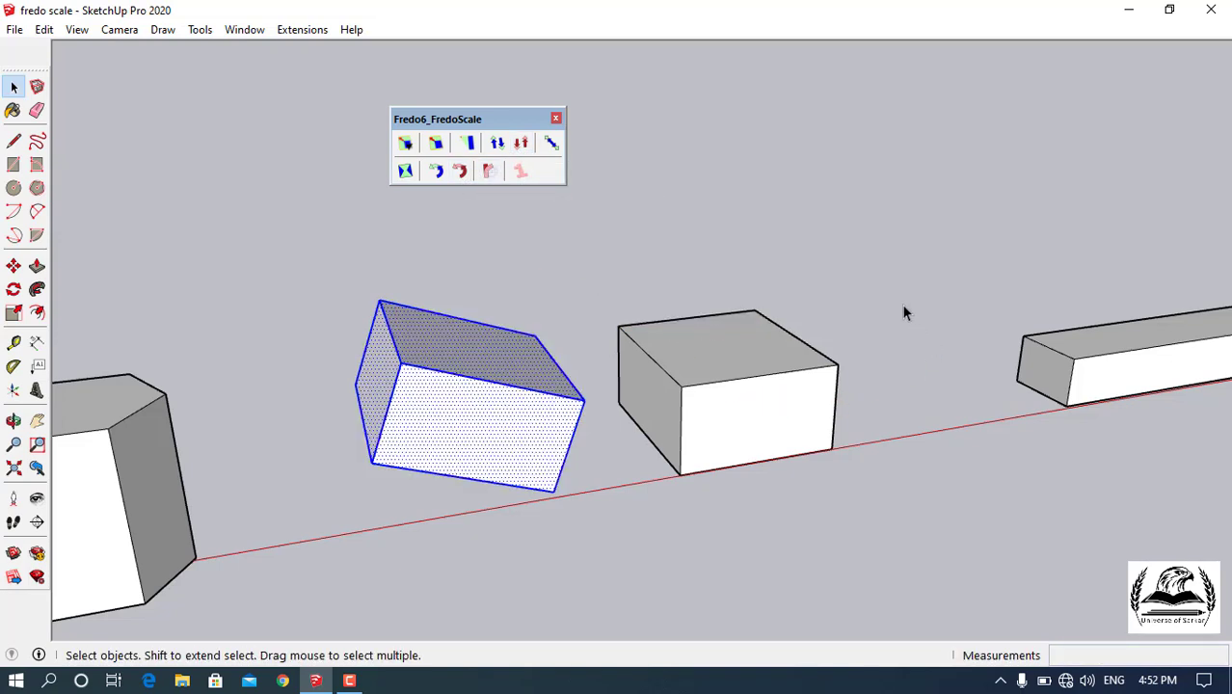
# Rotate the box next to the tilted one about 22.7° around its front top corner in the horizontal plane with Rotation (Free).
pyautogui.moveTo(892, 328); pyautogui.dragTo(664, 280, button='middle')
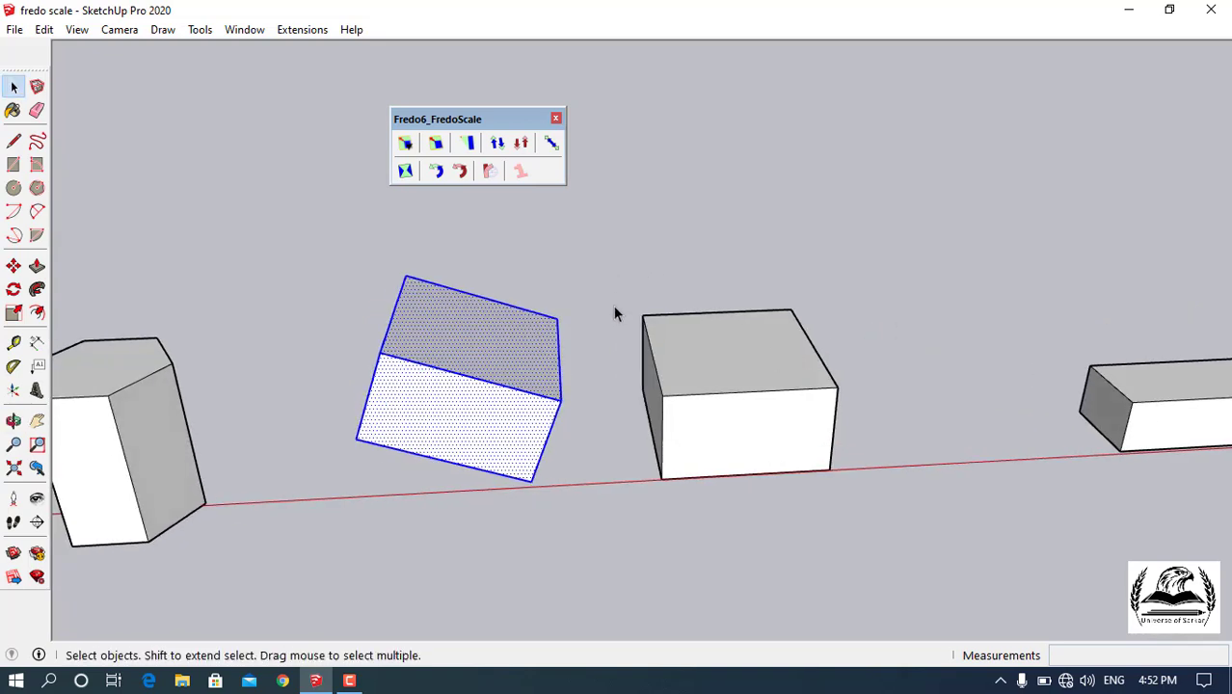
pyautogui.moveTo(608, 272); pyautogui.dragTo(877, 533)
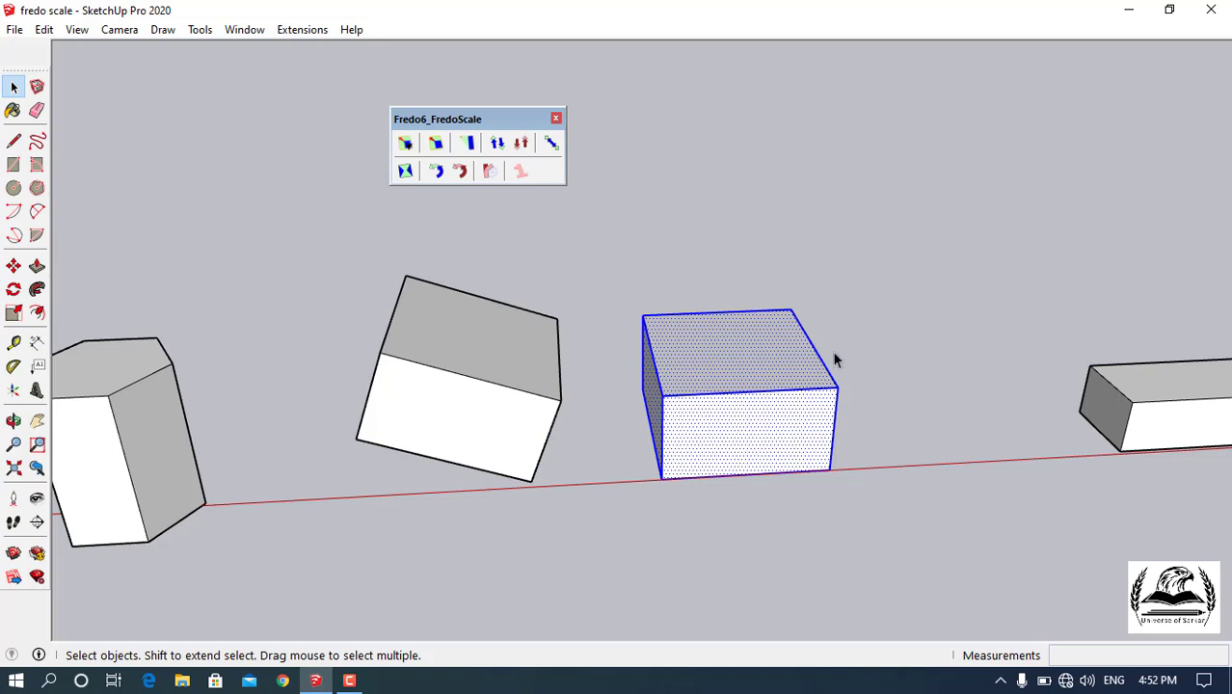
pyautogui.scroll(2, 833, 352)
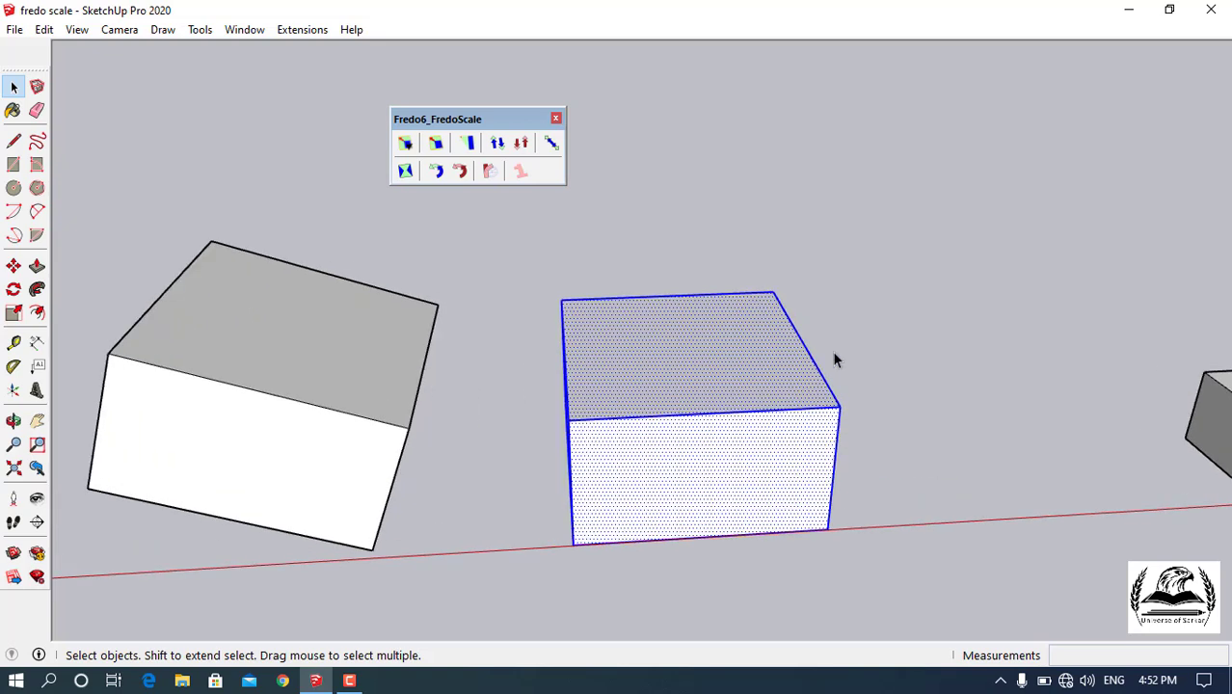
pyautogui.click(468, 173)
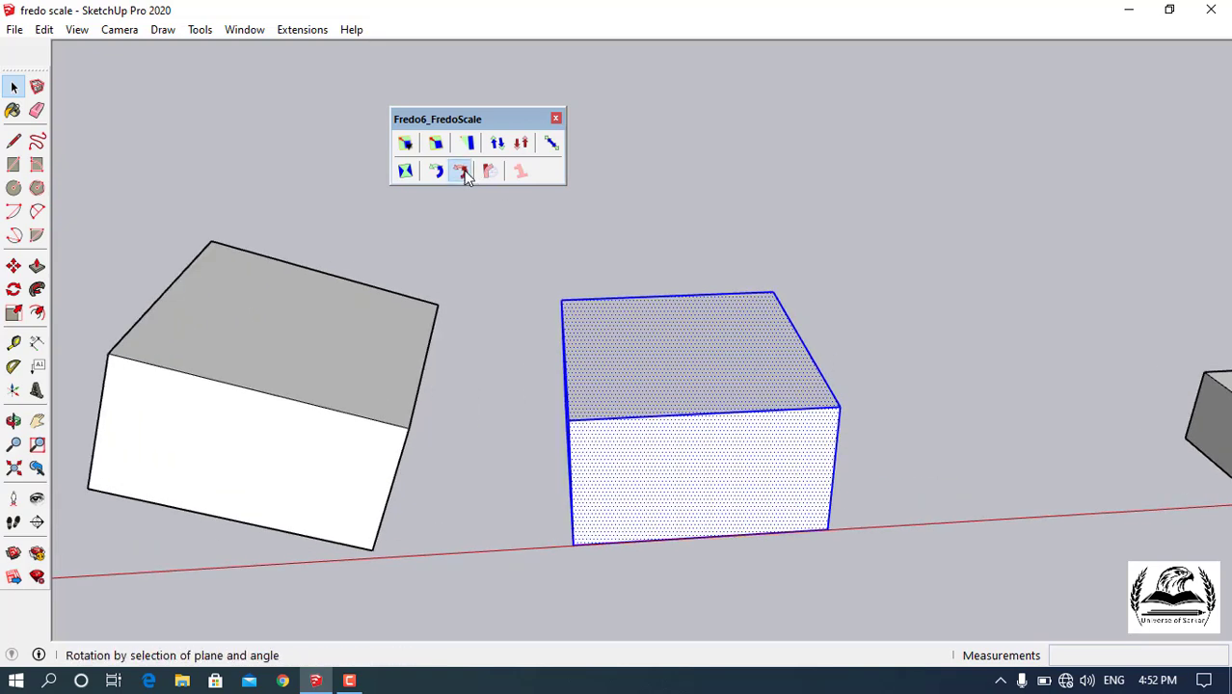
pyautogui.click(569, 420)
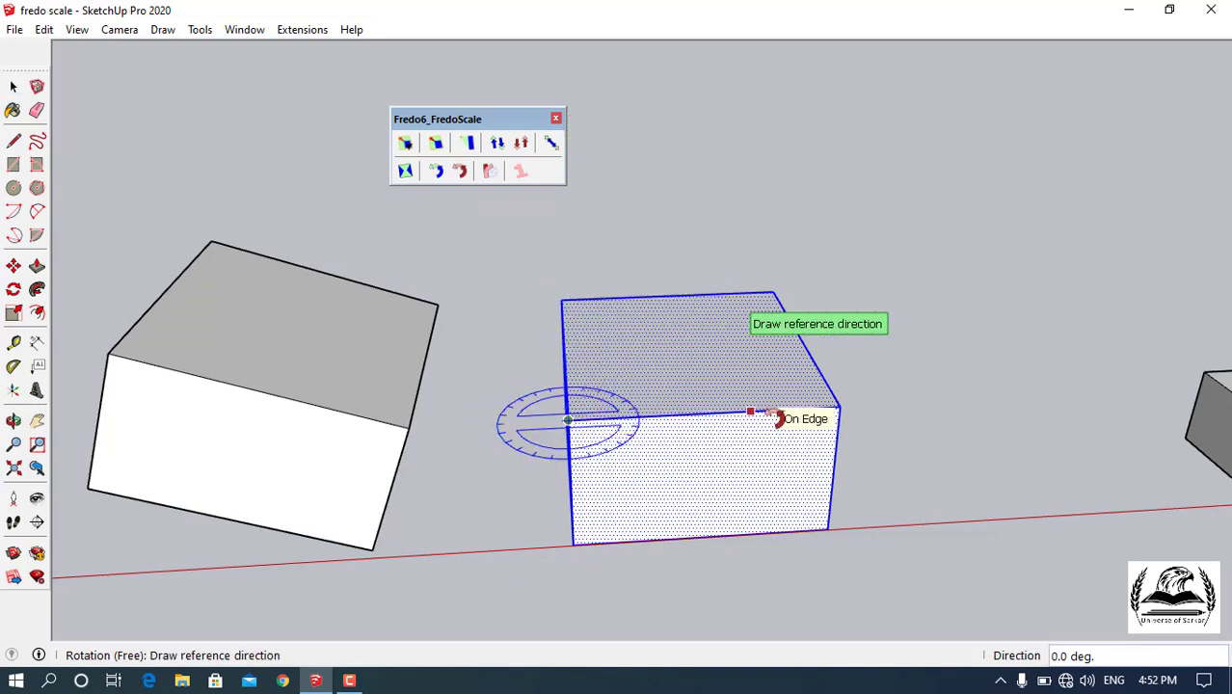
pyautogui.click(841, 407)
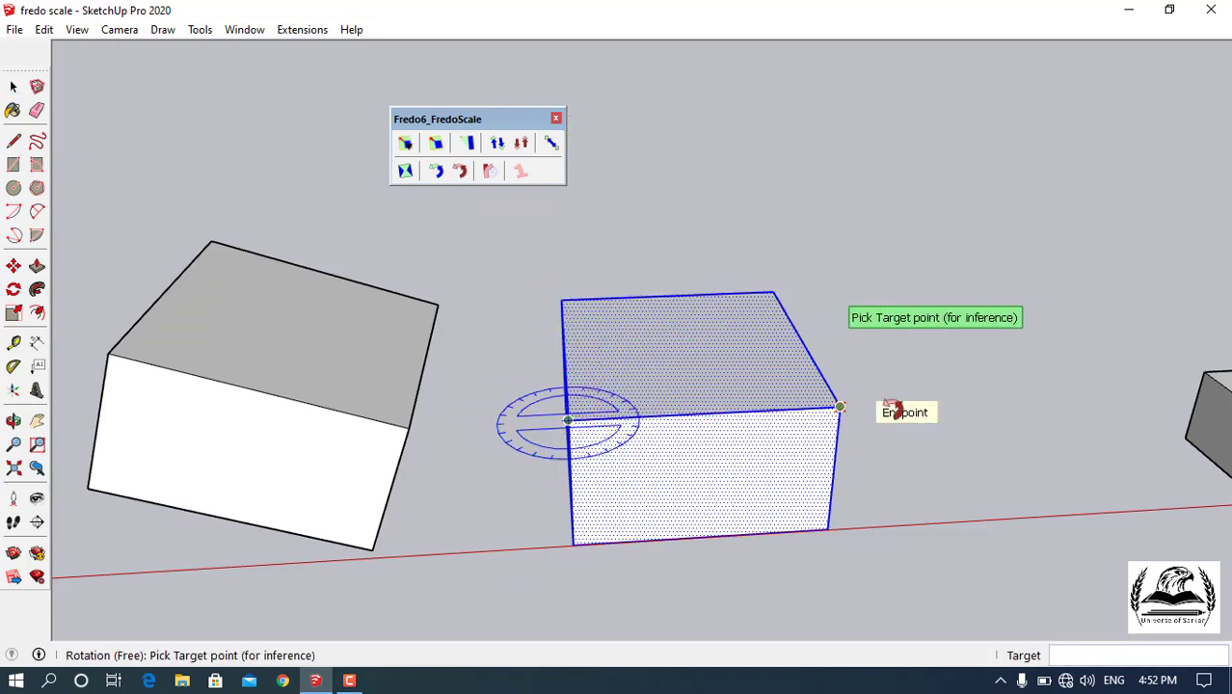
pyautogui.click(1105, 380)
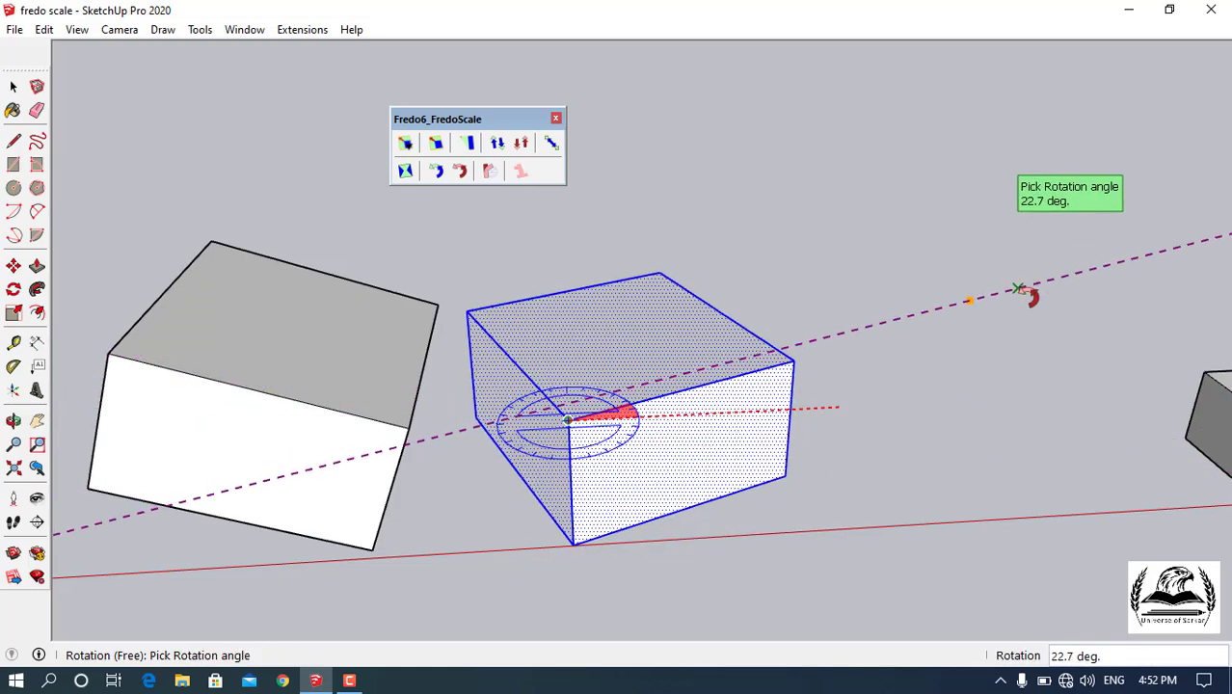
pyautogui.click(1029, 296)
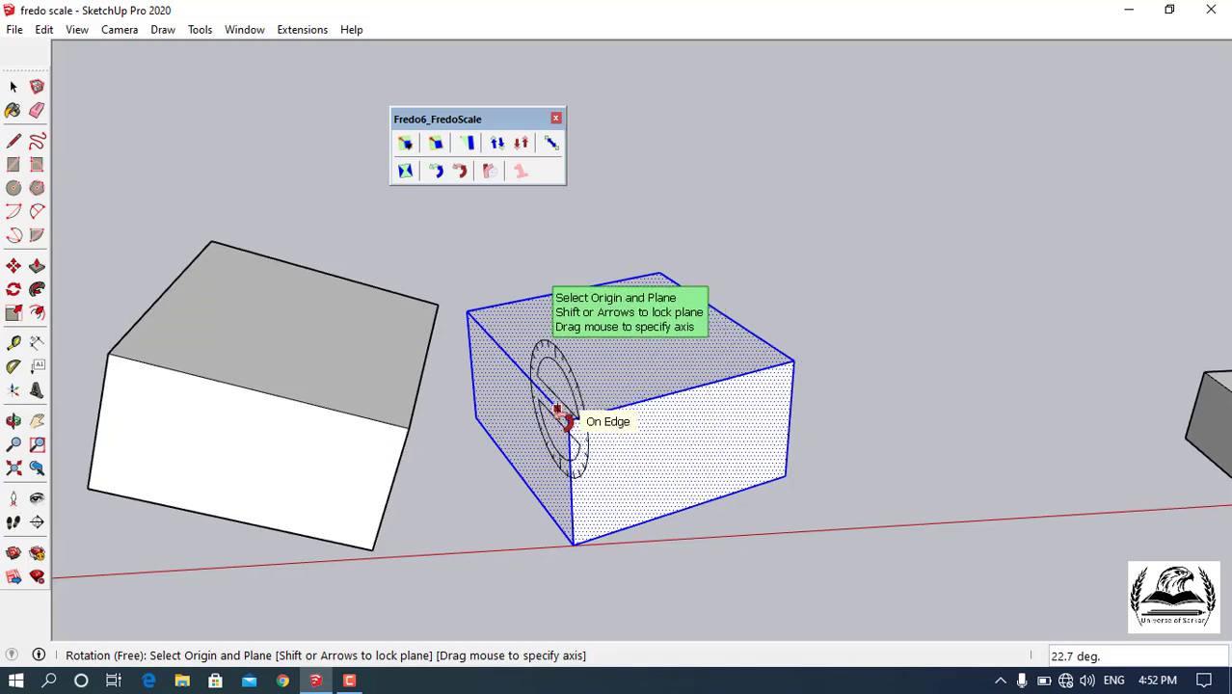
# Bend the long bar 90° upward from its near end's upper corner with Radial Bending (Free), and undo the bend.
pyautogui.scroll(-5, 386, 434)
pyautogui.scroll(2, 990, 377)
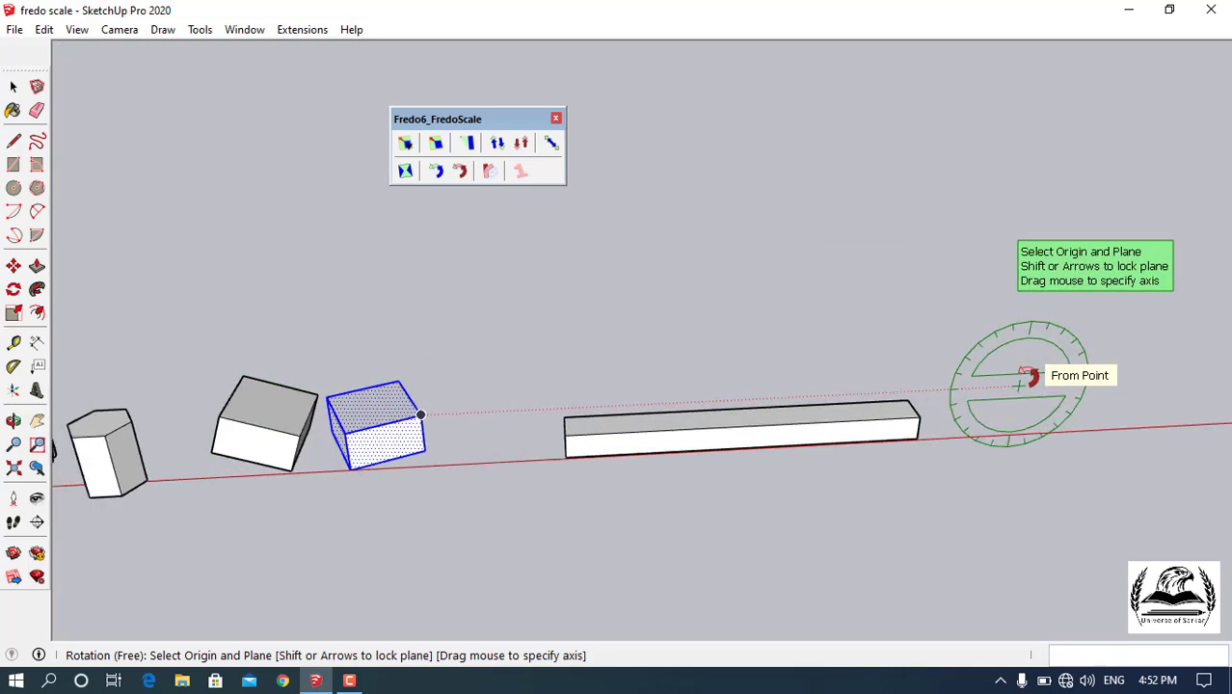
pyautogui.scroll(1, 967, 403)
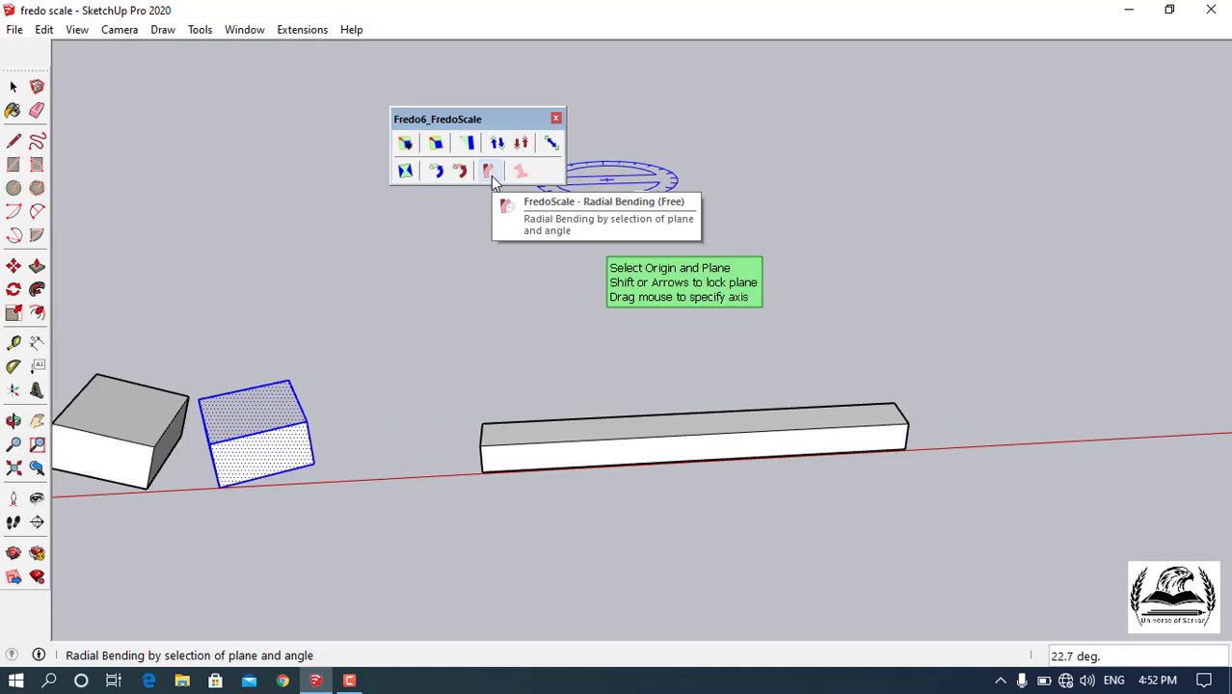
pyautogui.scroll(1, 522, 332)
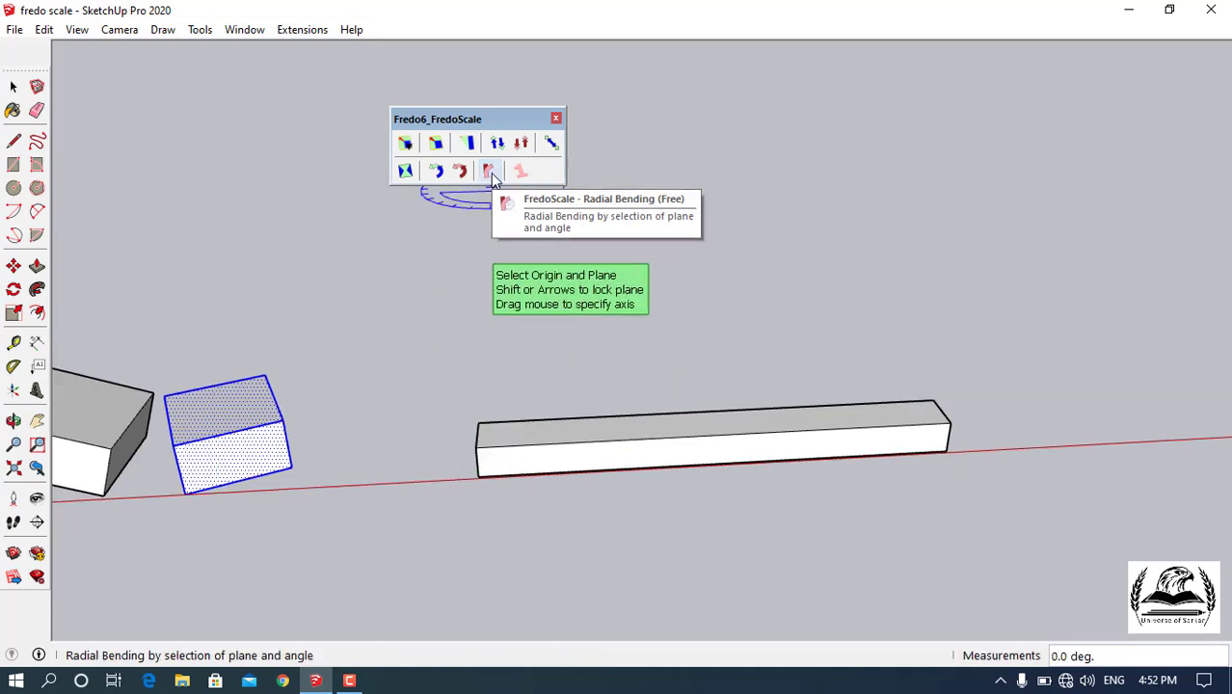
pyautogui.click(489, 171)
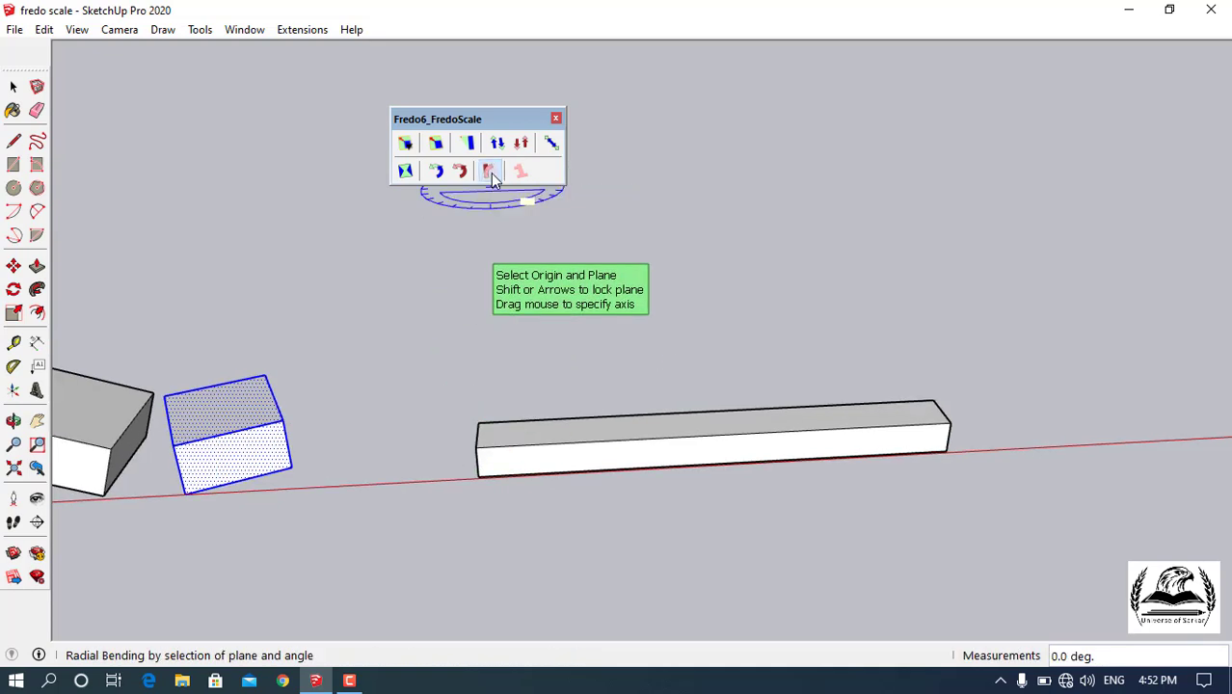
pyautogui.click(488, 463)
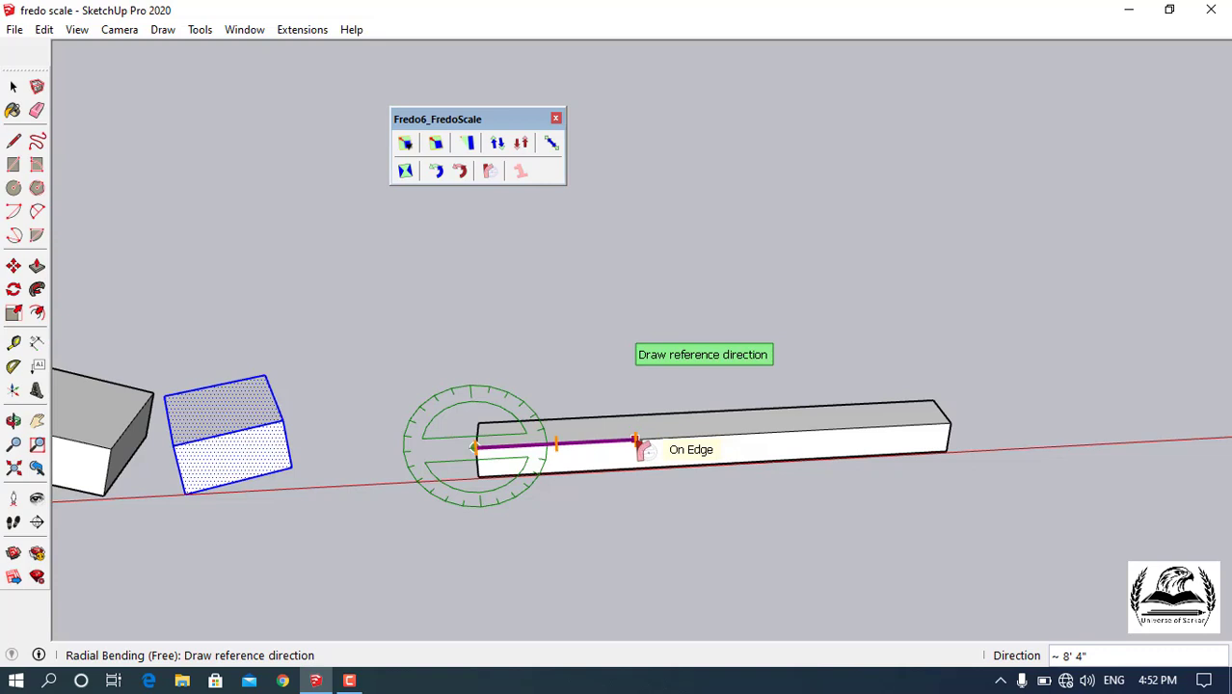
pyautogui.click(635, 441)
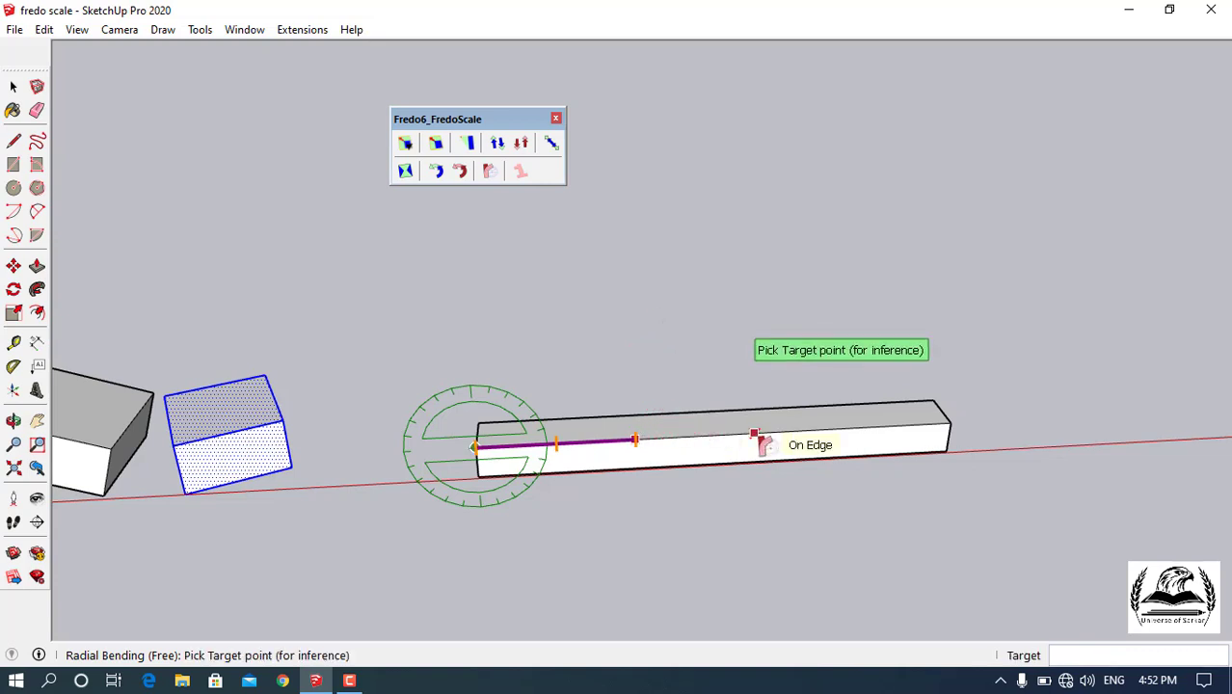
pyautogui.click(951, 426)
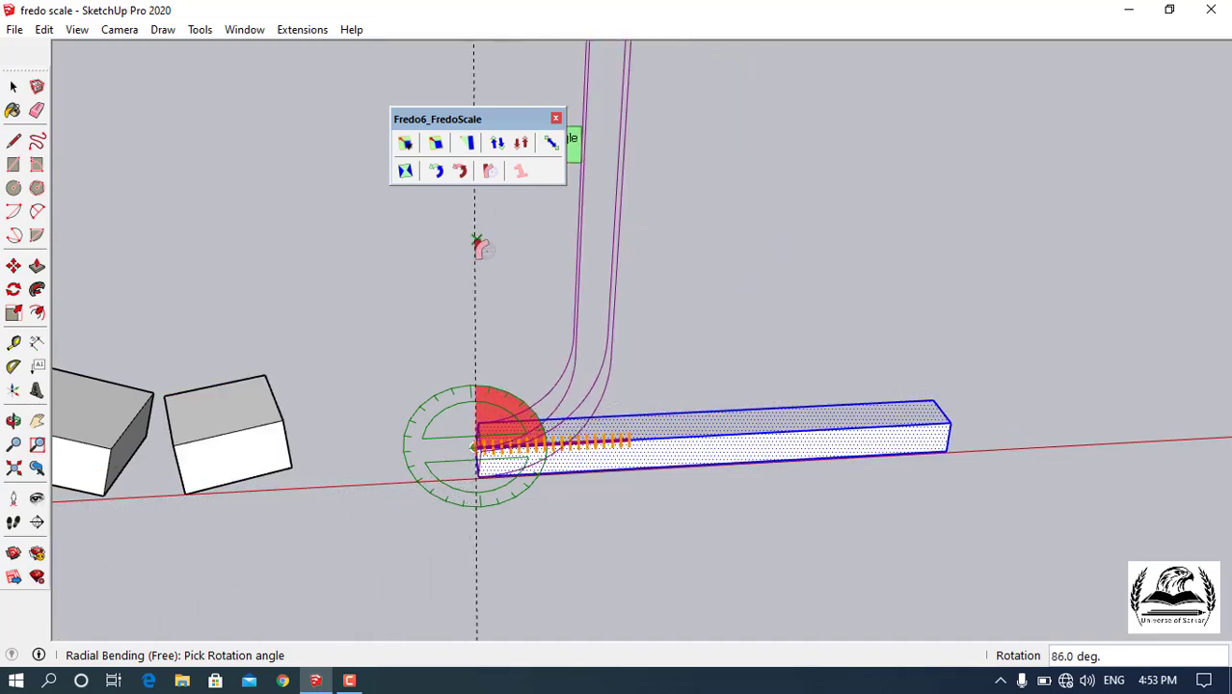
pyautogui.click(467, 253)
pyautogui.scroll(-6, 512, 390)
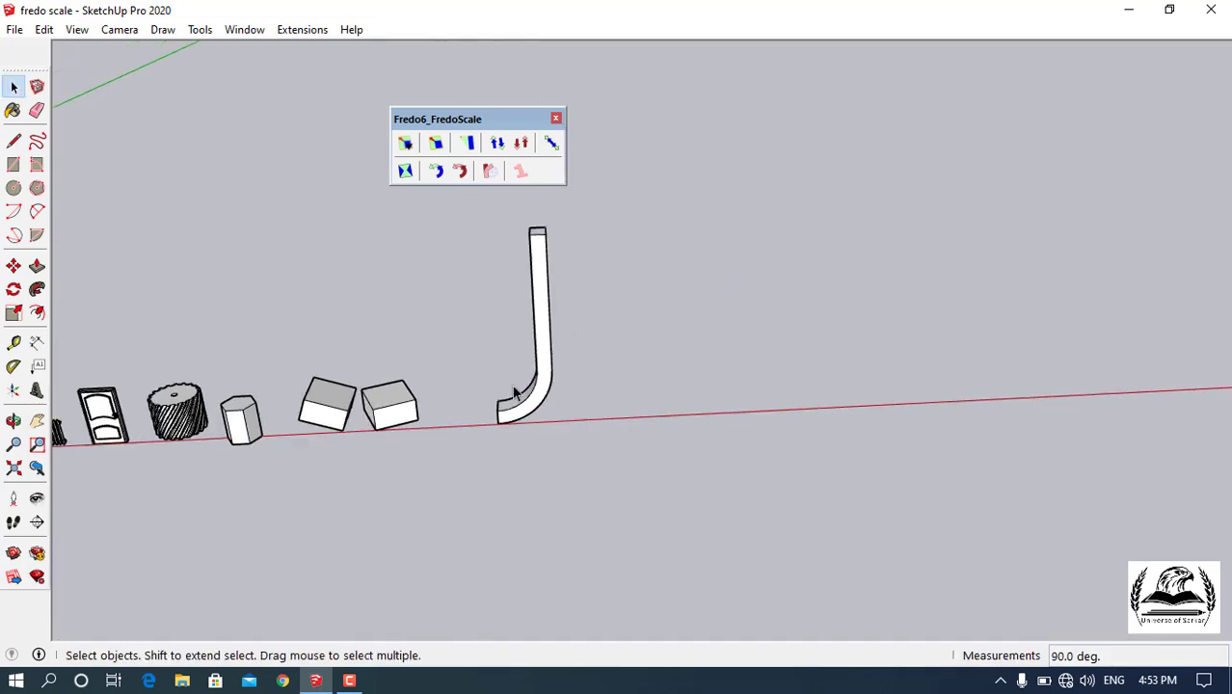
pyautogui.scroll(2, 509, 251)
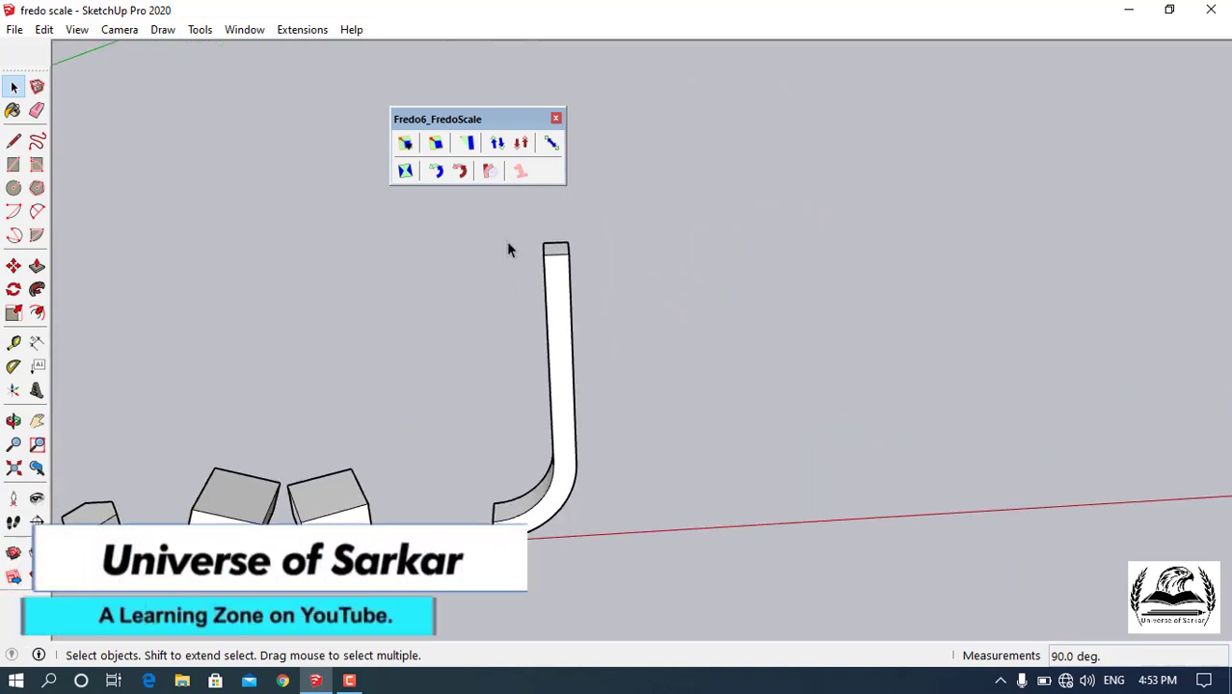
pyautogui.hotkey('ctrl', 'z')
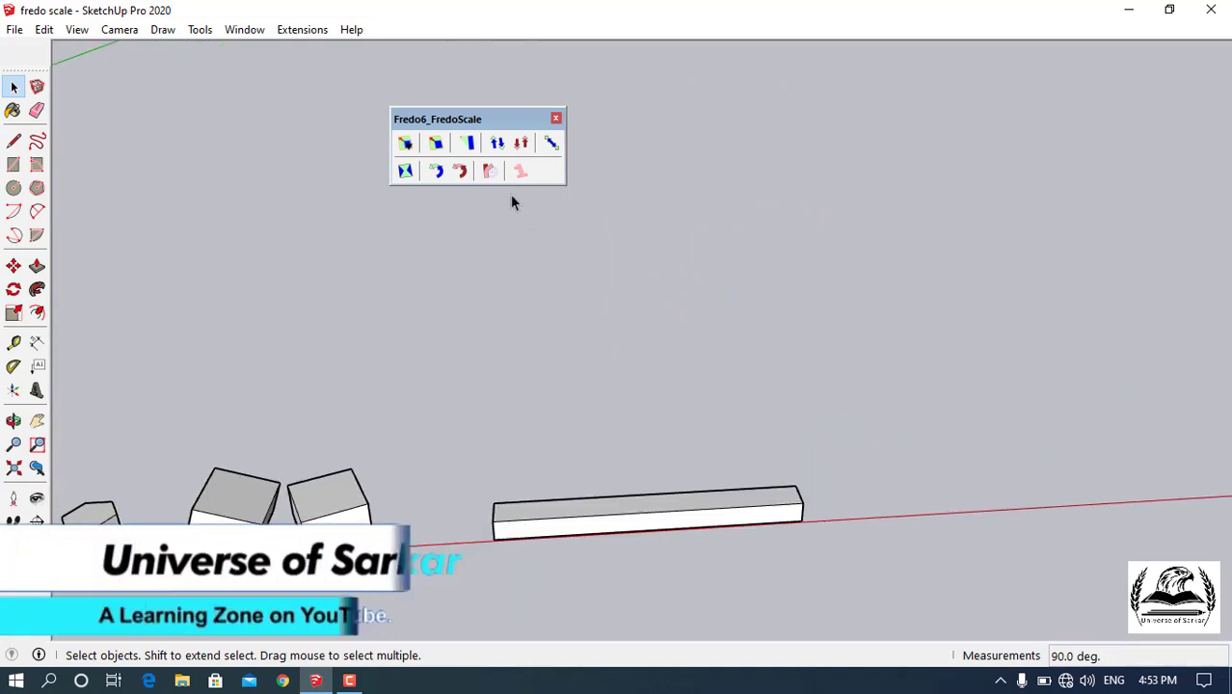
# Restart Radial Bending (Free) on the long bar from its end corner and set the number of slices to 6.
pyautogui.click(492, 175)
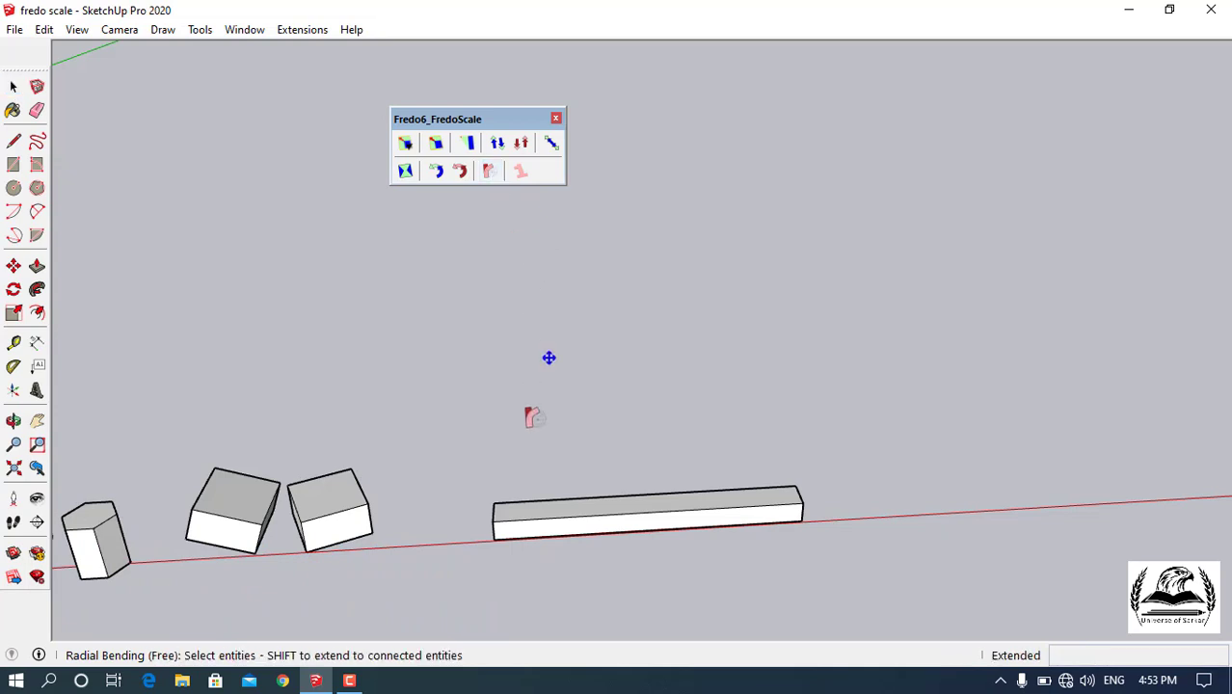
pyautogui.scroll(3, 511, 527)
pyautogui.click(511, 527)
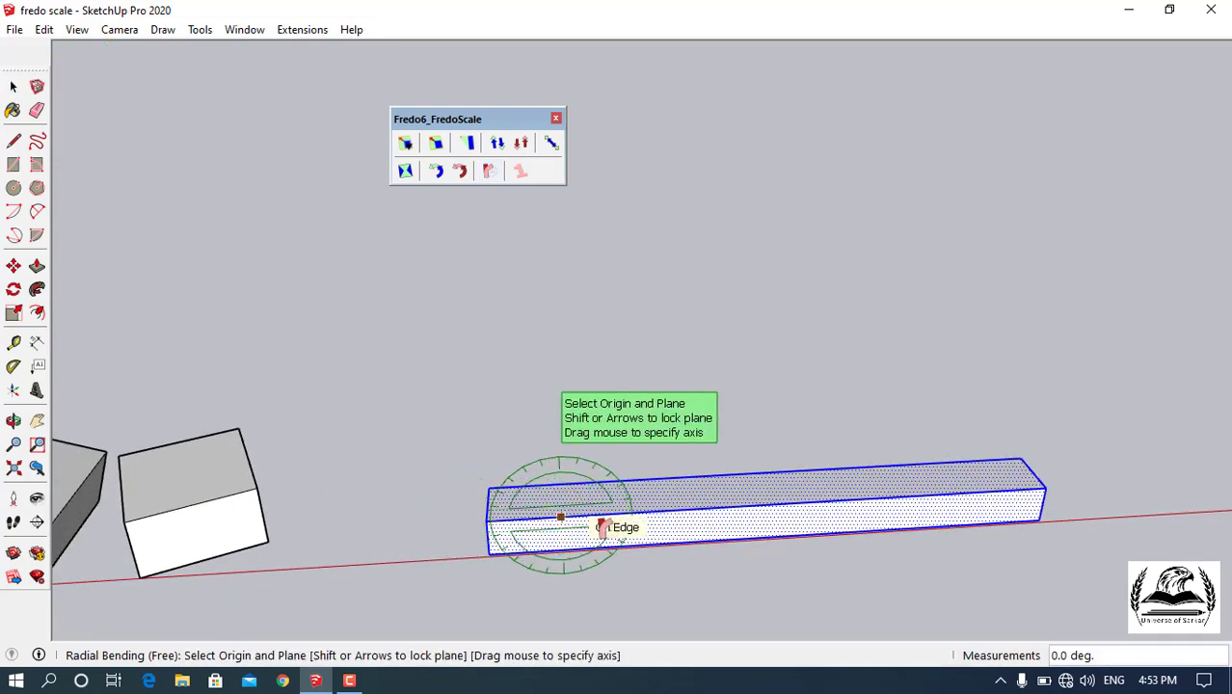
pyautogui.click(487, 521)
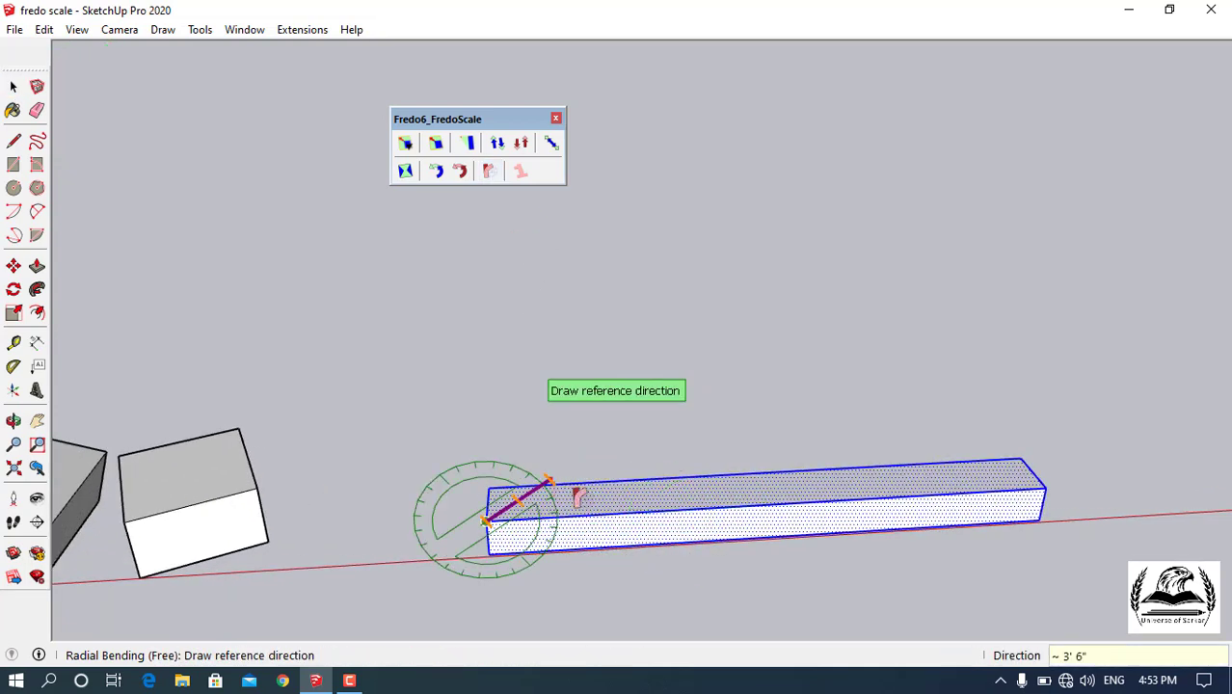
pyautogui.click(578, 495)
pyautogui.moveTo(643, 242); pyautogui.dragTo(526, 333)
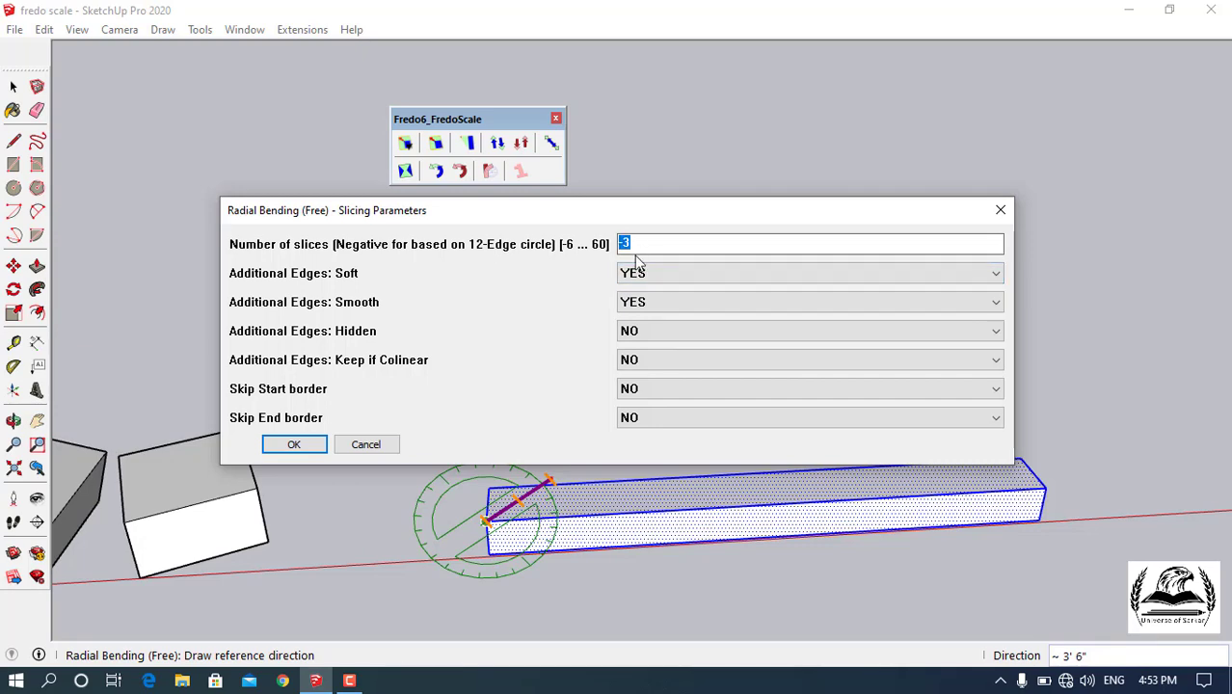
pyautogui.write('6')
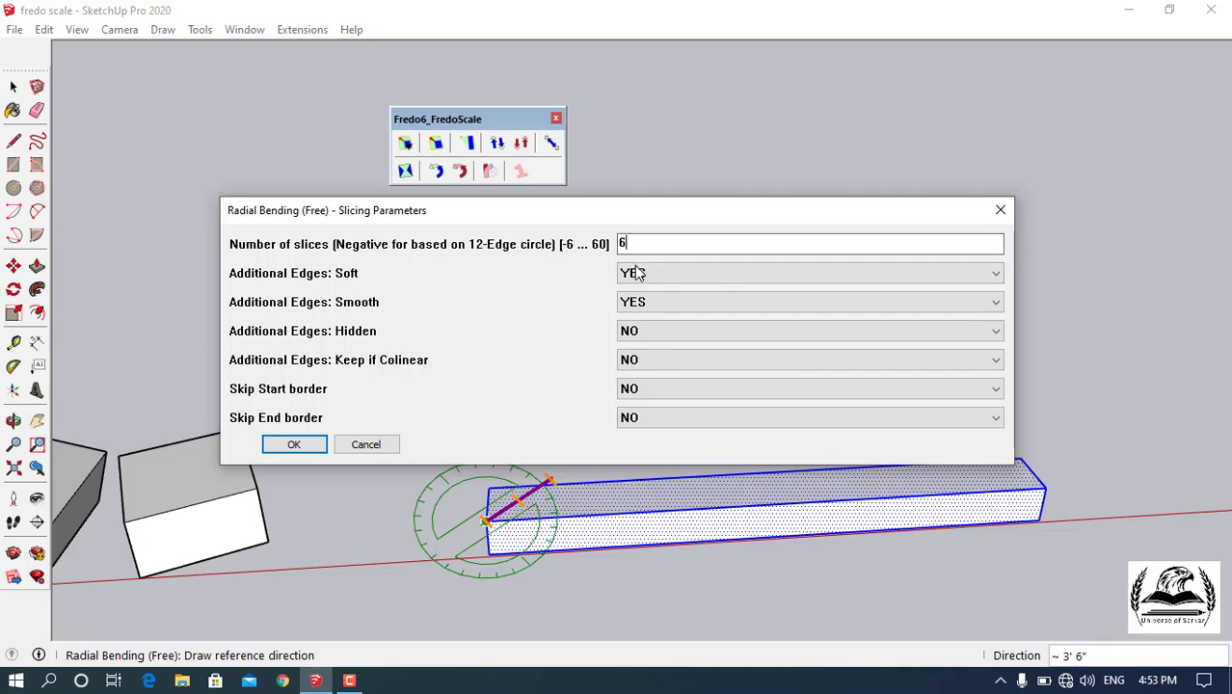
pyautogui.click(316, 452)
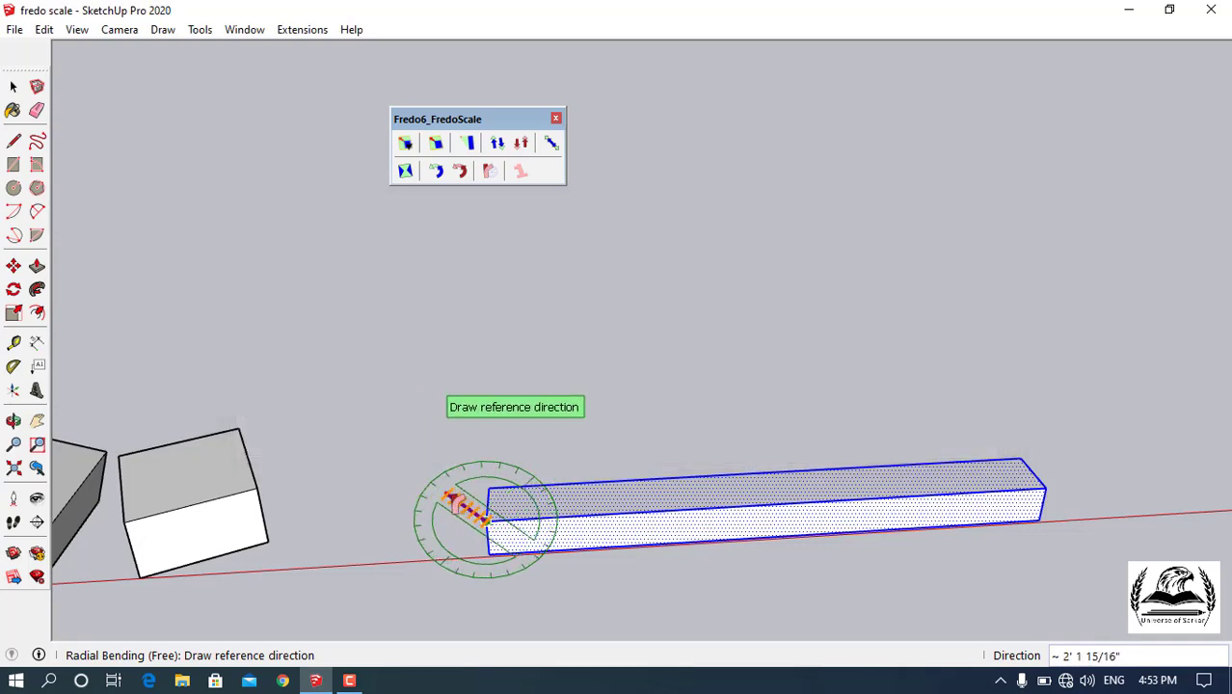
# Try bending the long bar 92° upward, with the reference direction along its upper front edge.
pyautogui.click(677, 517)
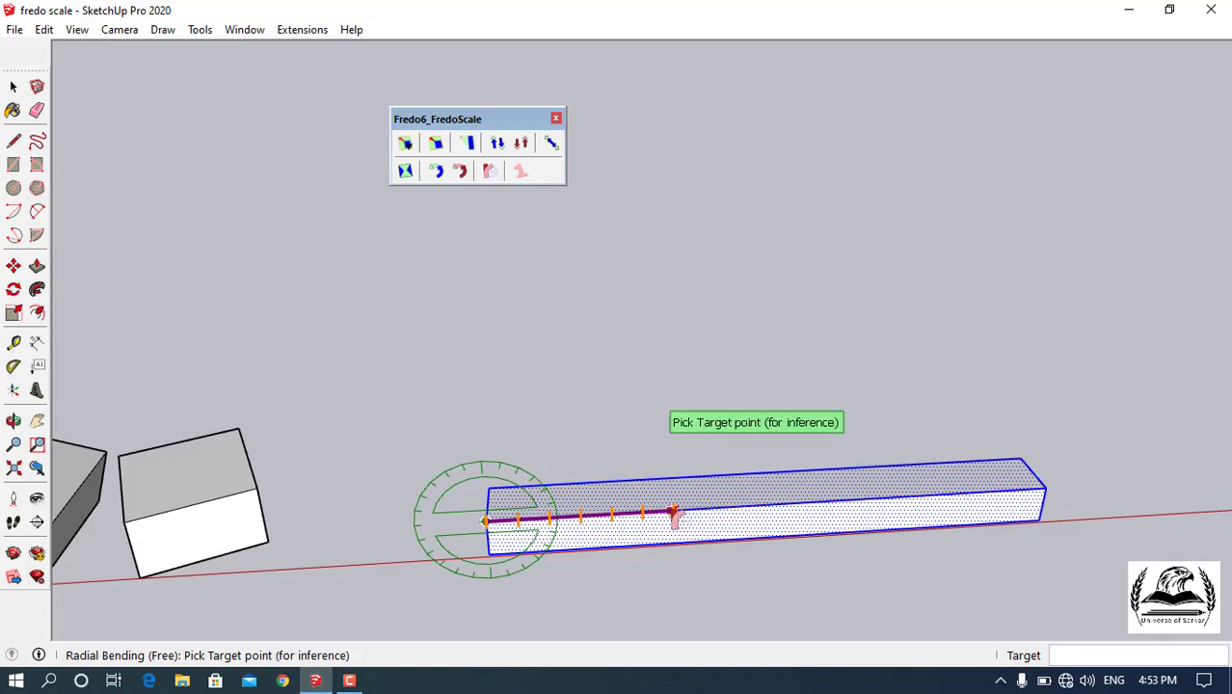
pyautogui.click(1044, 498)
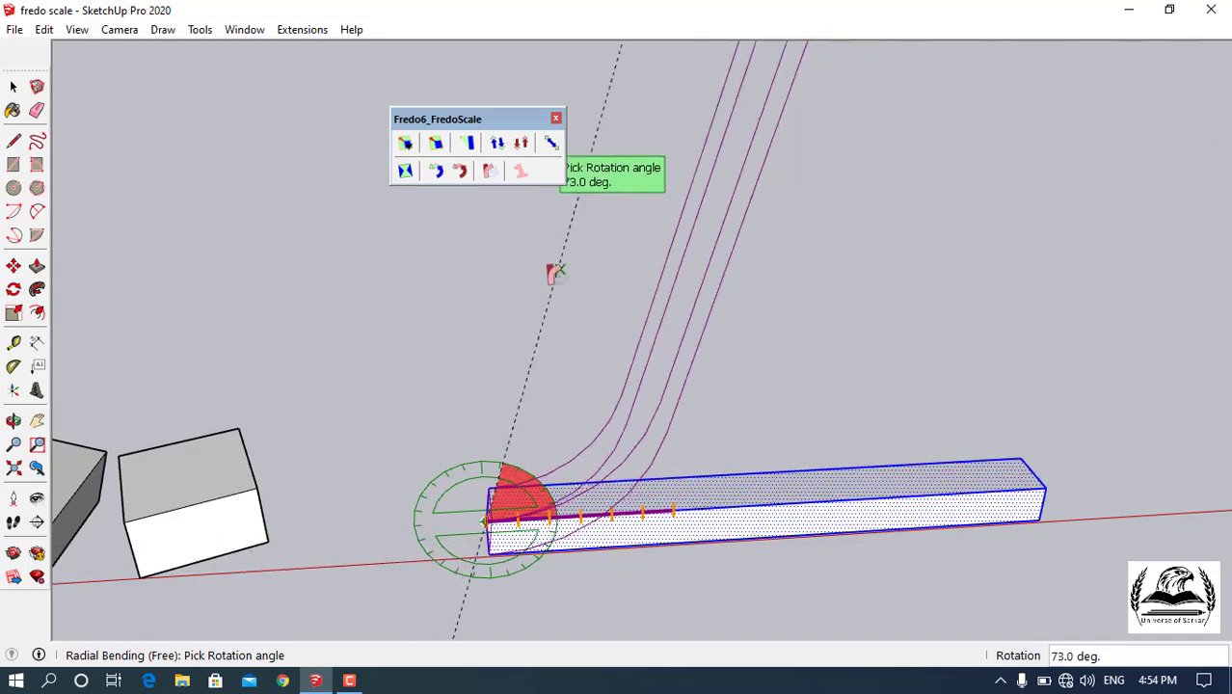
pyautogui.click(457, 266)
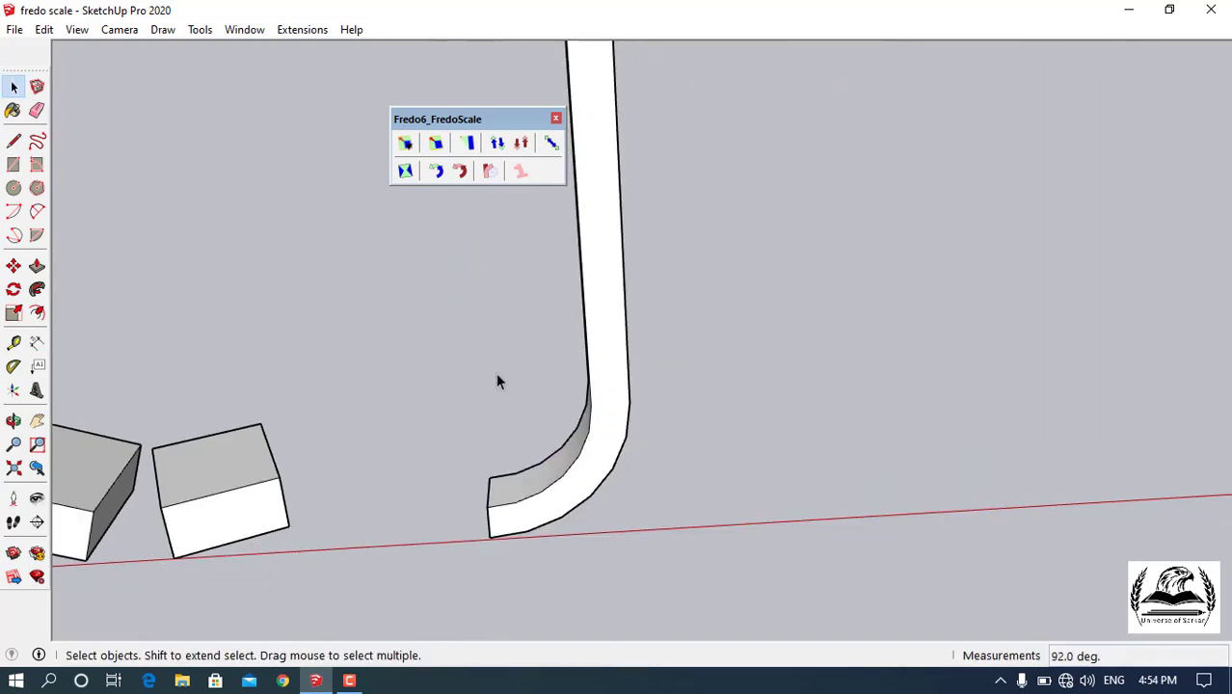
pyautogui.scroll(-3, 497, 380)
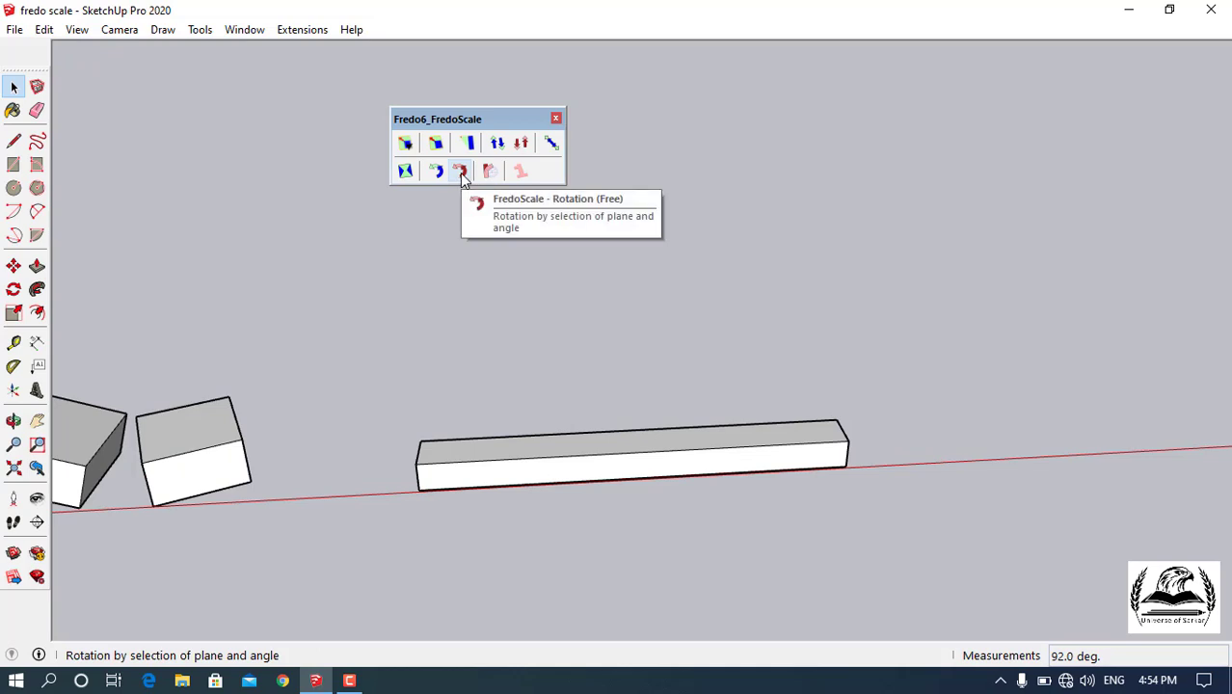
# Bend one half of the long bar upward with Radial Bending (Free), from its front edge's middle to the end nearest the rotated boxes.
pyautogui.click(489, 180)
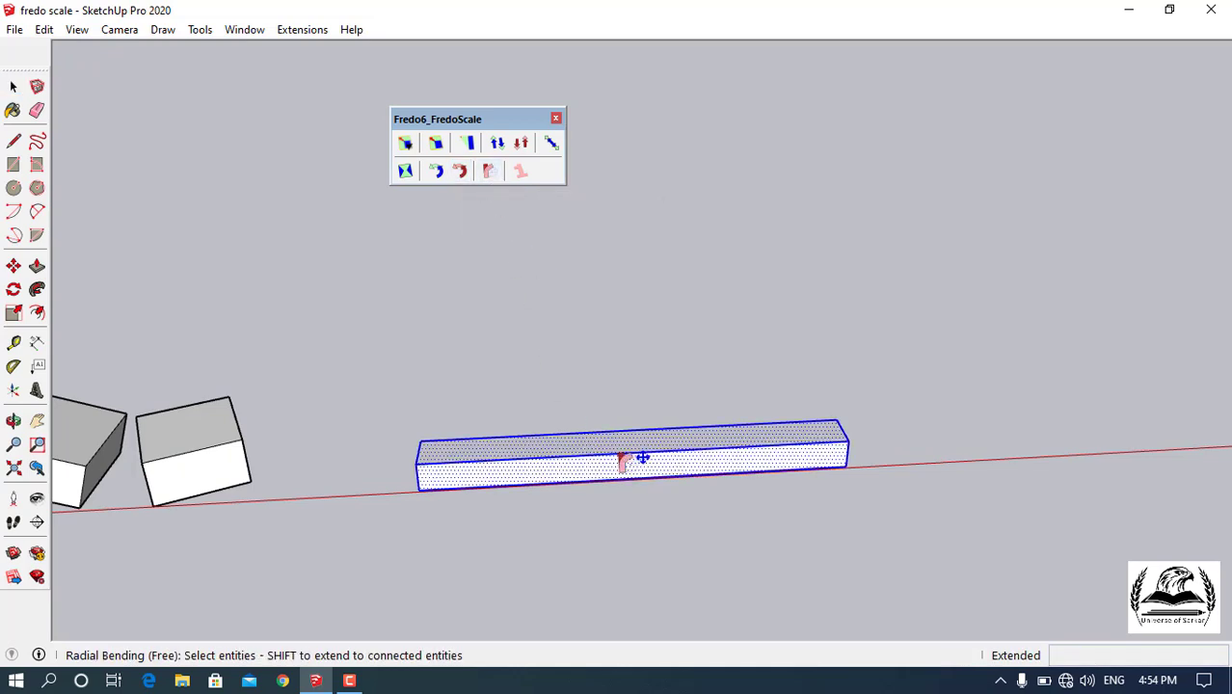
pyautogui.click(625, 461)
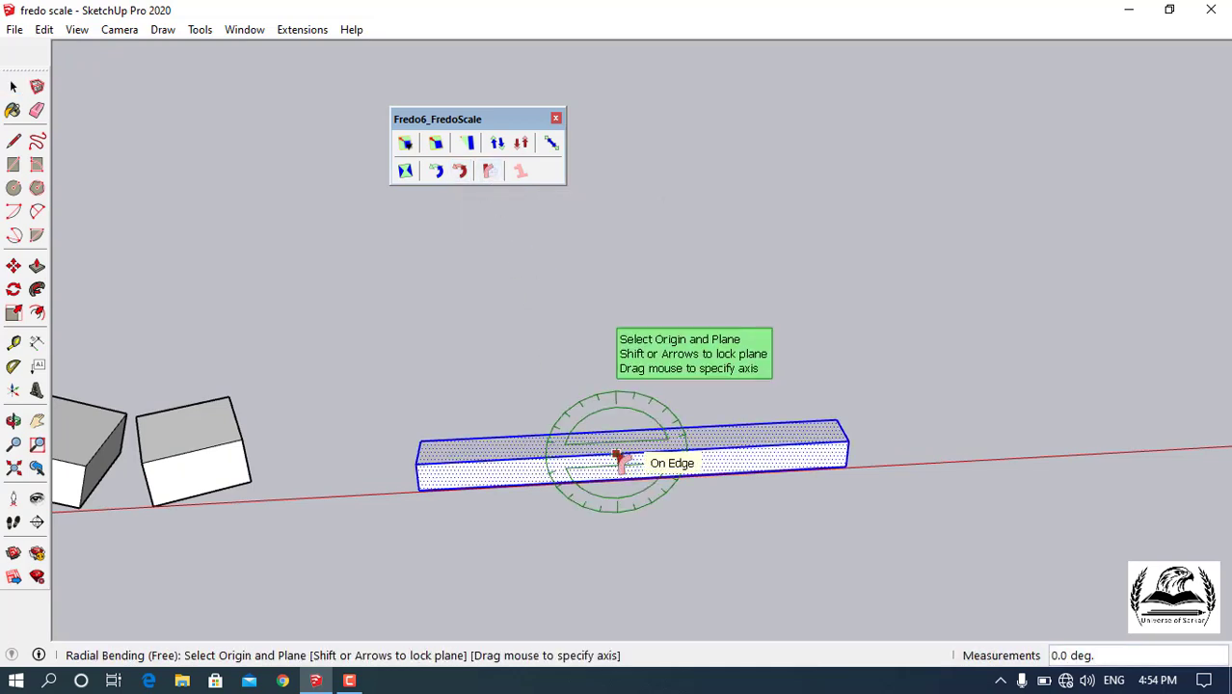
pyautogui.click(619, 457)
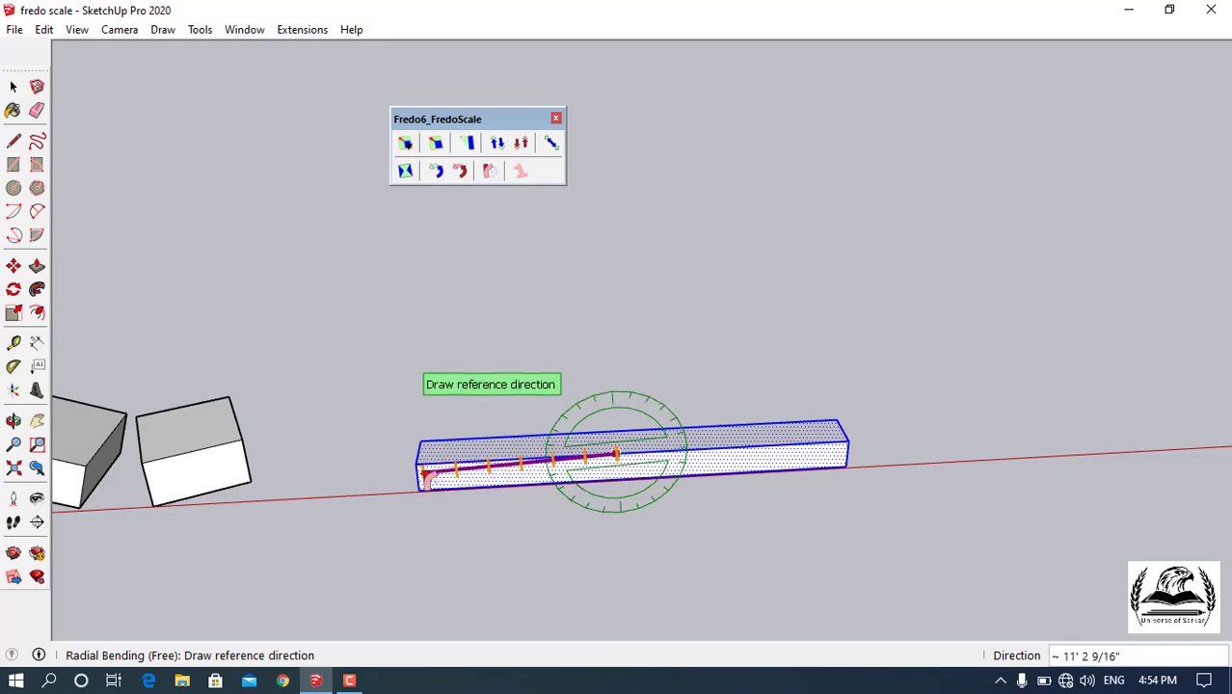
pyautogui.click(417, 469)
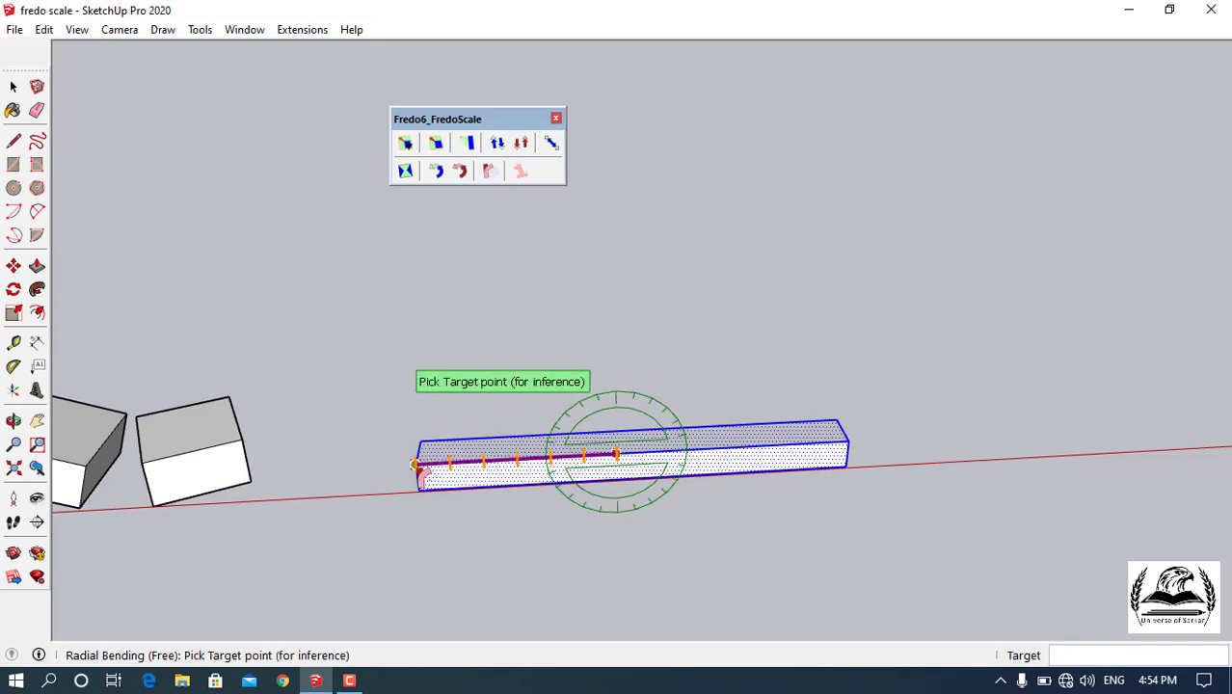
pyautogui.click(296, 479)
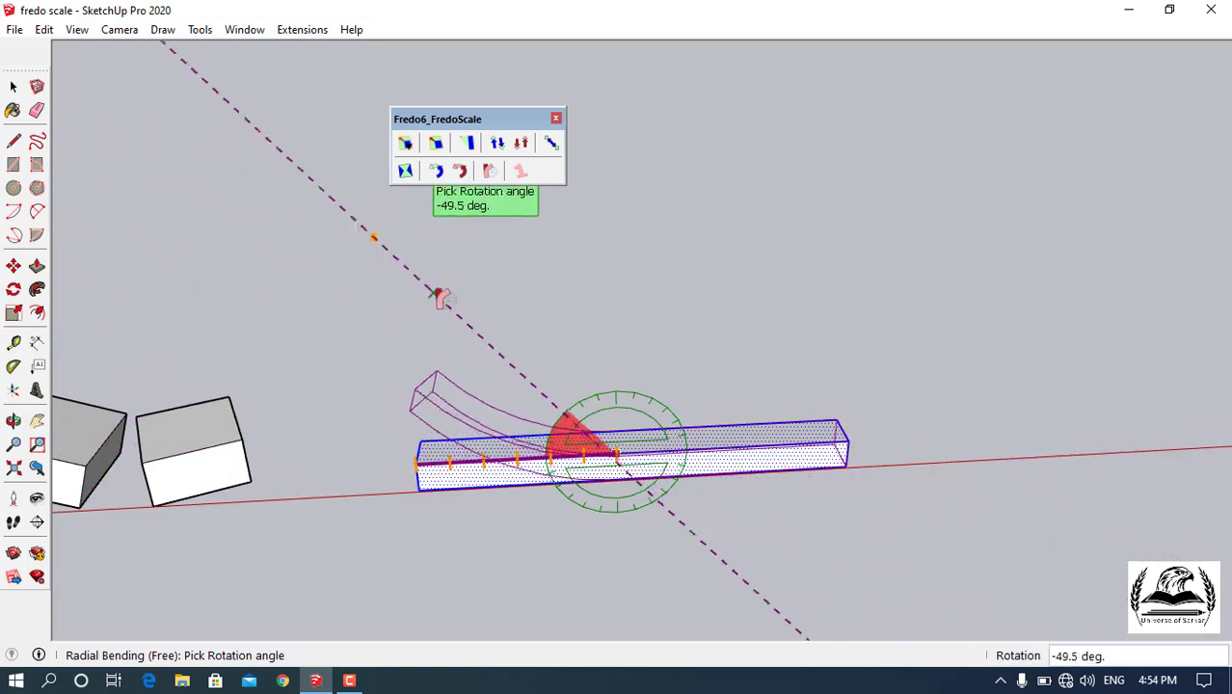
pyautogui.click(610, 257)
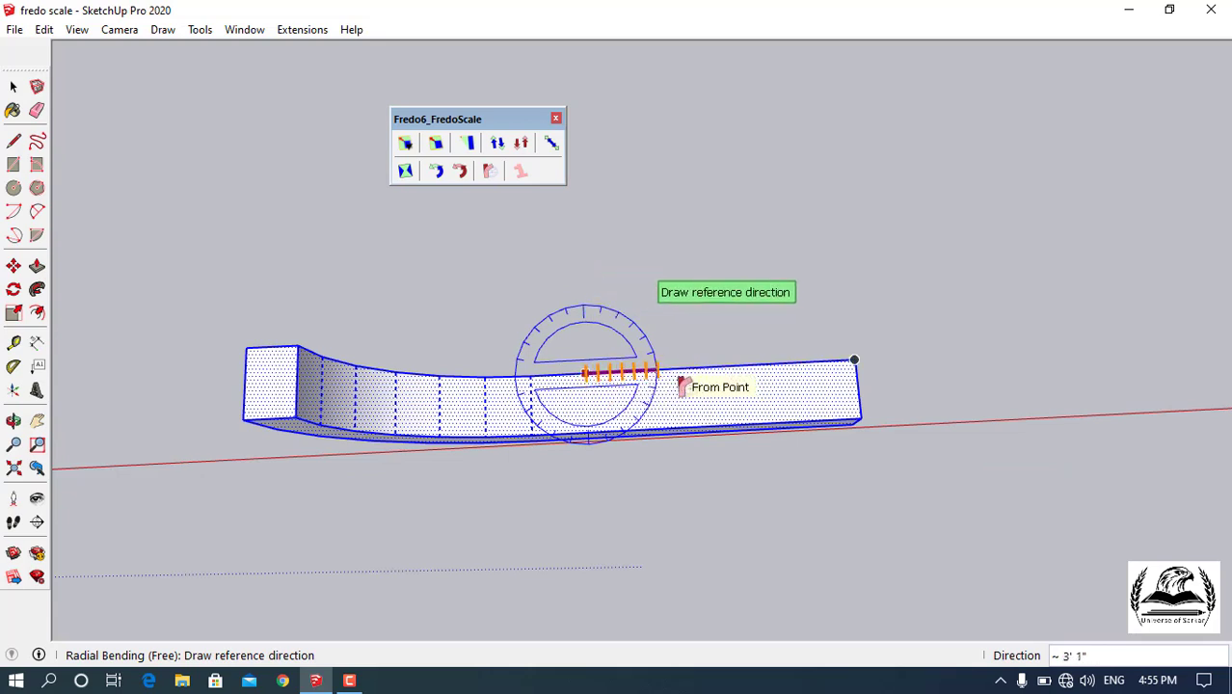
# Bend the bar's remaining straight half -91.1° in the horizontal plane up to its far end, and leave the tool.
pyautogui.click(855, 361)
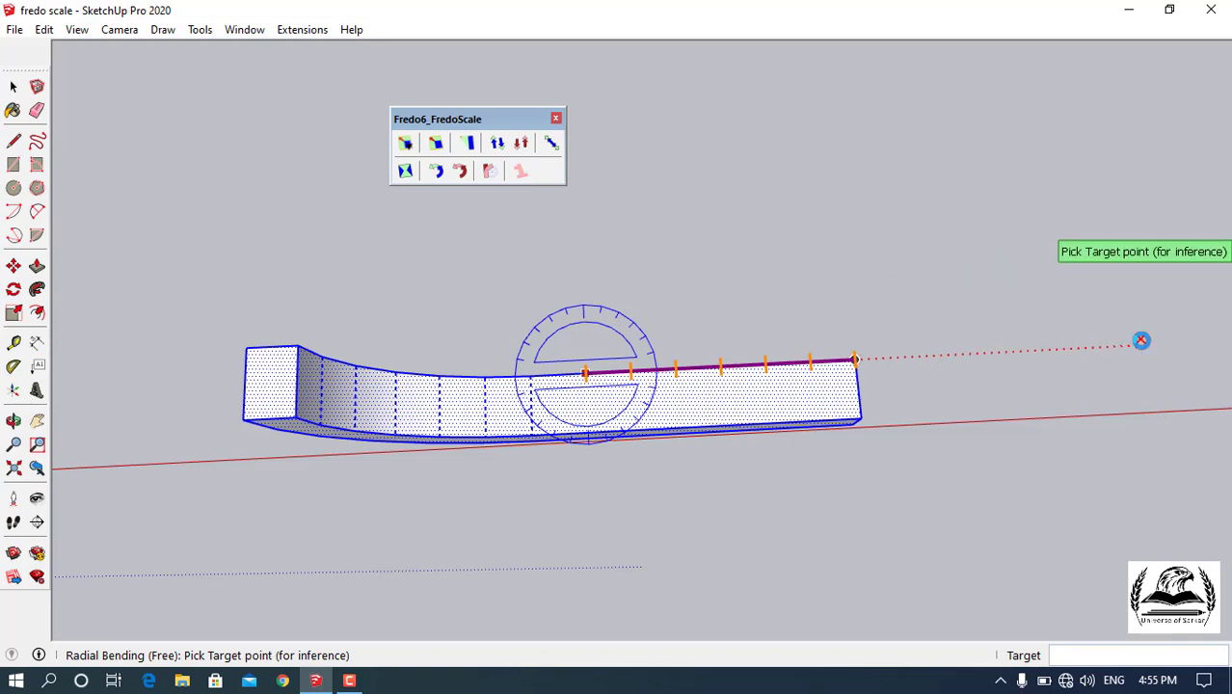
pyautogui.click(1142, 342)
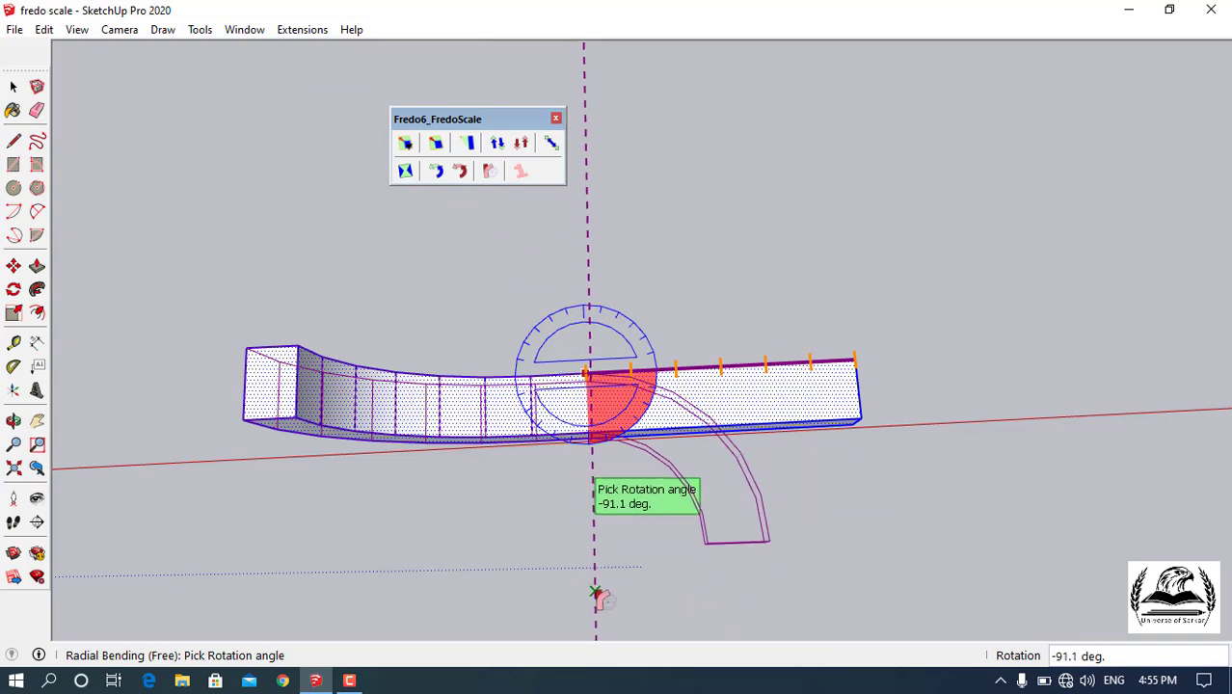
pyautogui.click(595, 594)
pyautogui.press('space')
pyautogui.moveTo(418, 608); pyautogui.dragTo(516, 316, button='middle')
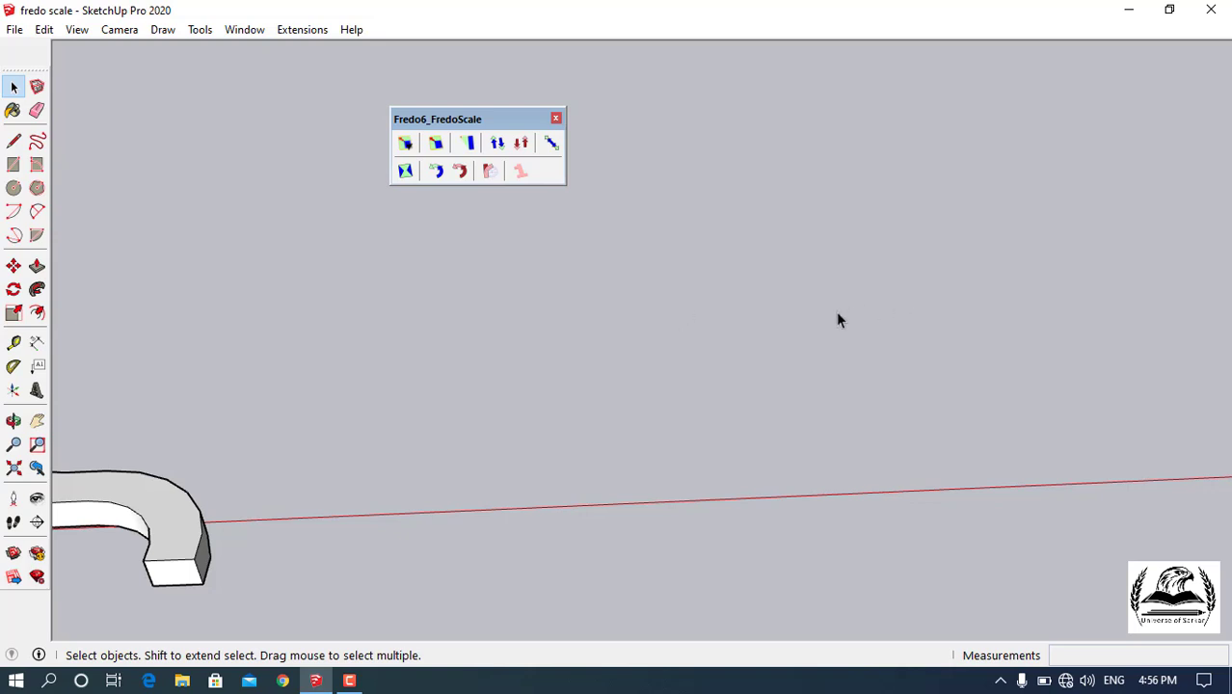
pyautogui.scroll(-2, 836, 310)
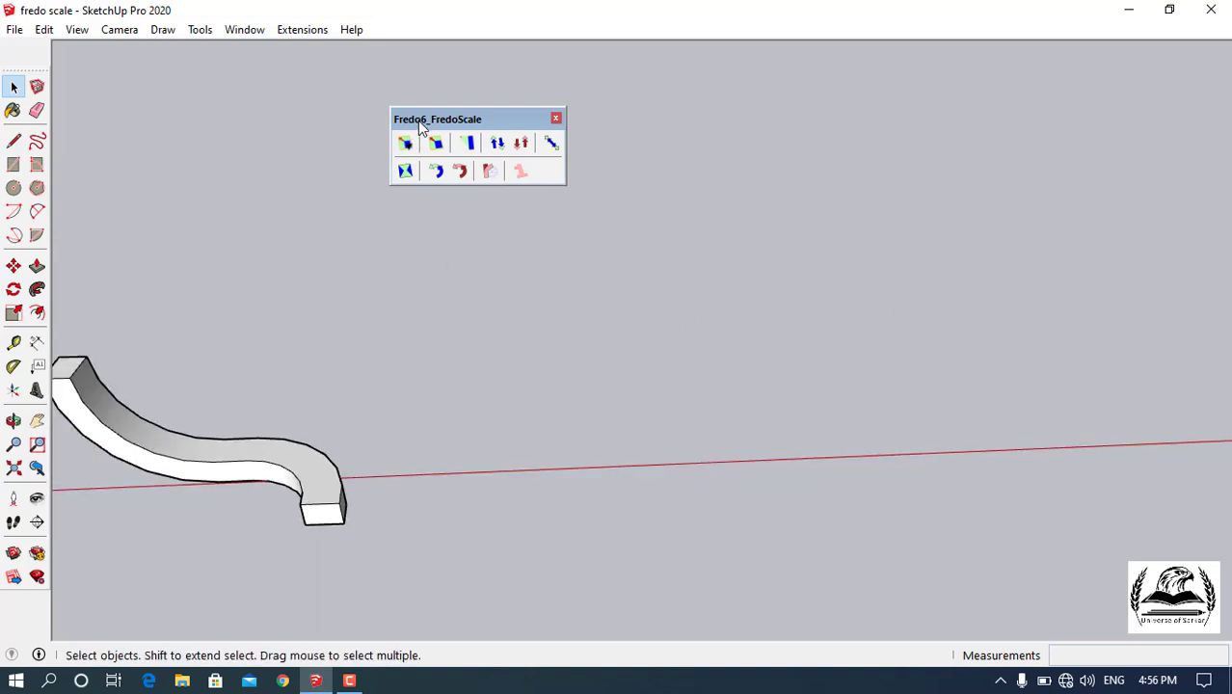